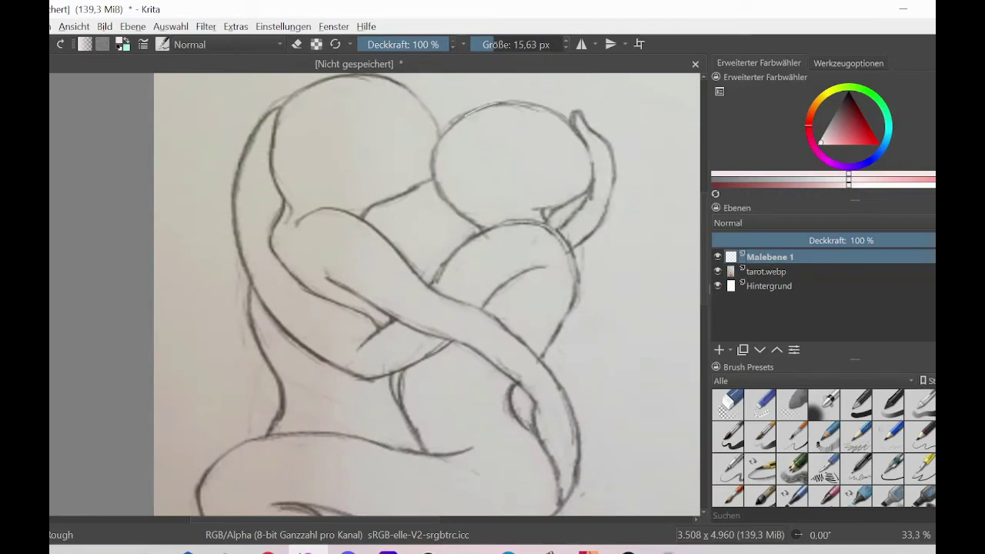
Step: Set the brush size to 34.52 px and trace the outline of the right figure's head in black
click(505, 45)
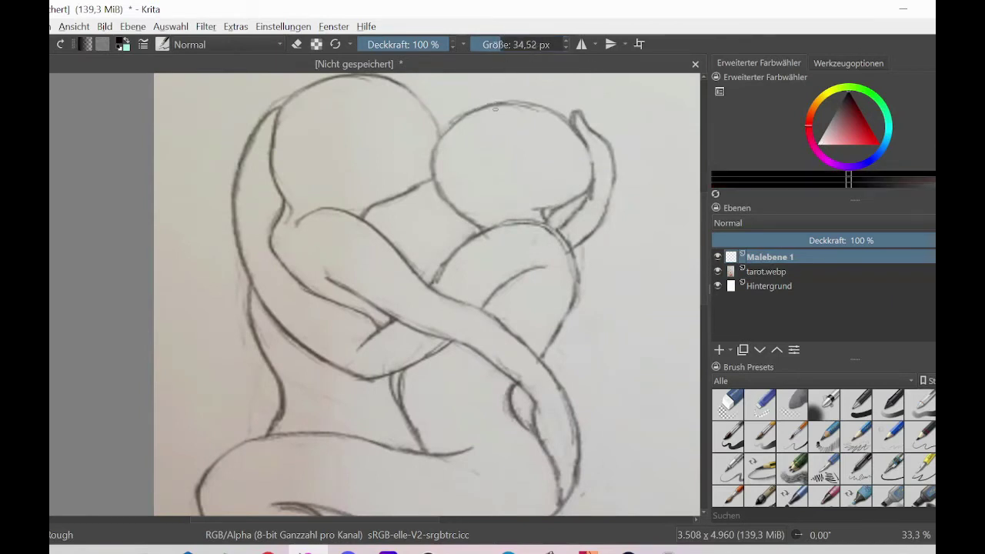
key(ctrl+z)
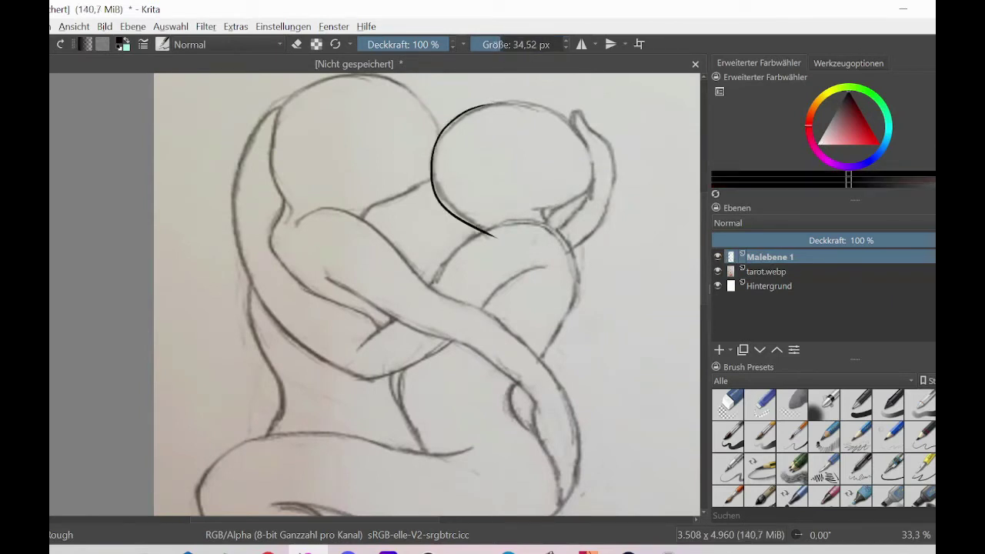
key(ctrl+z)
key(ctrl+z)
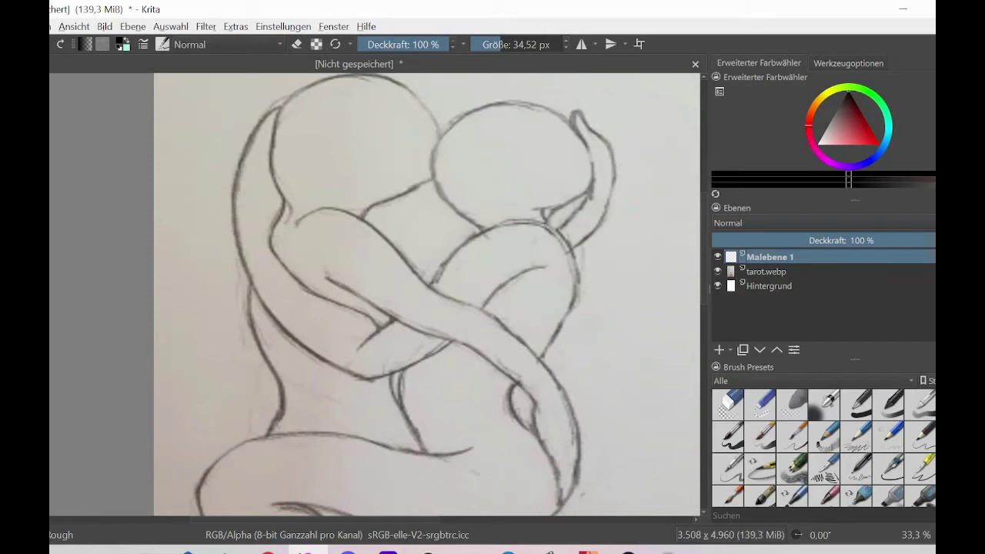
mouse_move(461, 208)
mouse_down()
mouse_move(460, 114)
mouse_move(578, 123)
mouse_up()
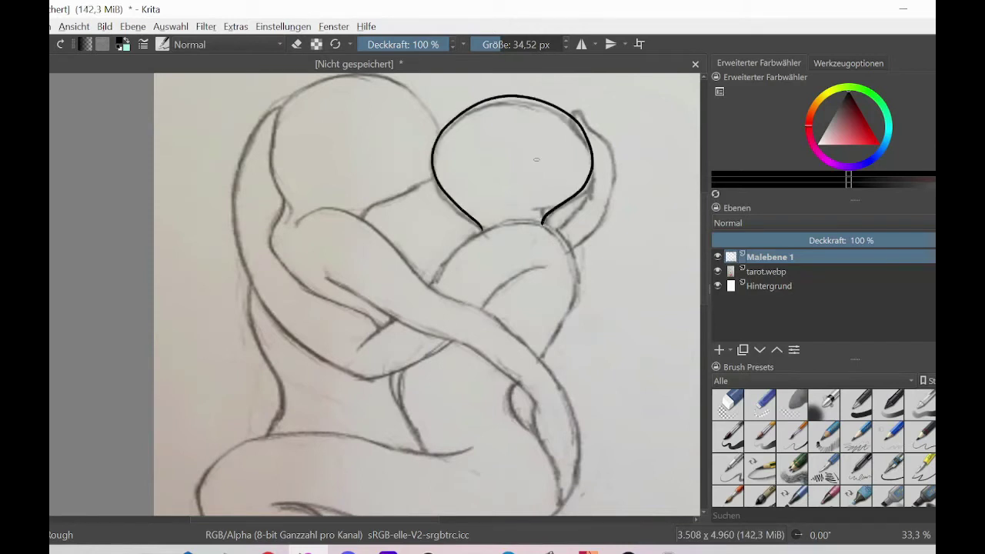
Step: Trace the right figure's shoulder and forearm and both contours of the arm reaching up behind the left figure's head
mouse_move(542, 223)
mouse_down()
mouse_move(439, 273)
mouse_move(358, 354)
mouse_up()
drag(546, 267, 436, 350)
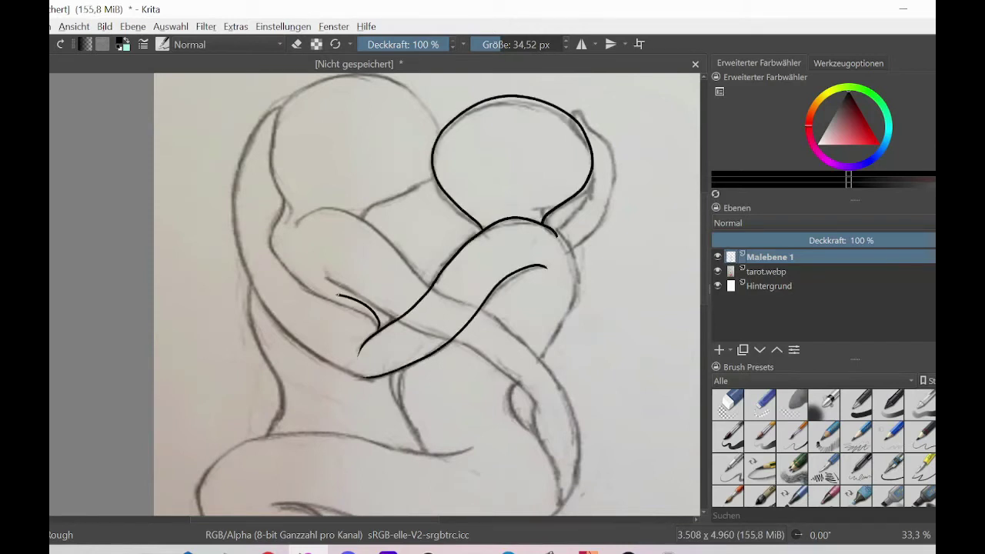
mouse_move(336, 295)
mouse_down()
mouse_move(278, 229)
mouse_move(270, 138)
mouse_move(231, 262)
mouse_up()
key(ctrl+z)
mouse_move(377, 326)
mouse_down()
mouse_move(274, 245)
mouse_move(270, 160)
mouse_up()
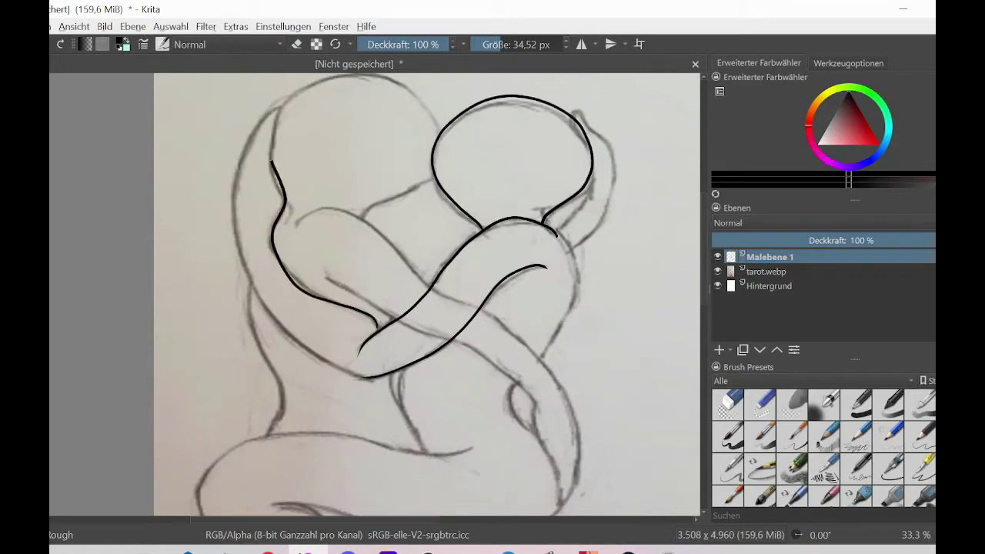
mouse_move(278, 110)
mouse_down()
mouse_move(230, 217)
mouse_move(293, 334)
mouse_move(373, 377)
mouse_up()
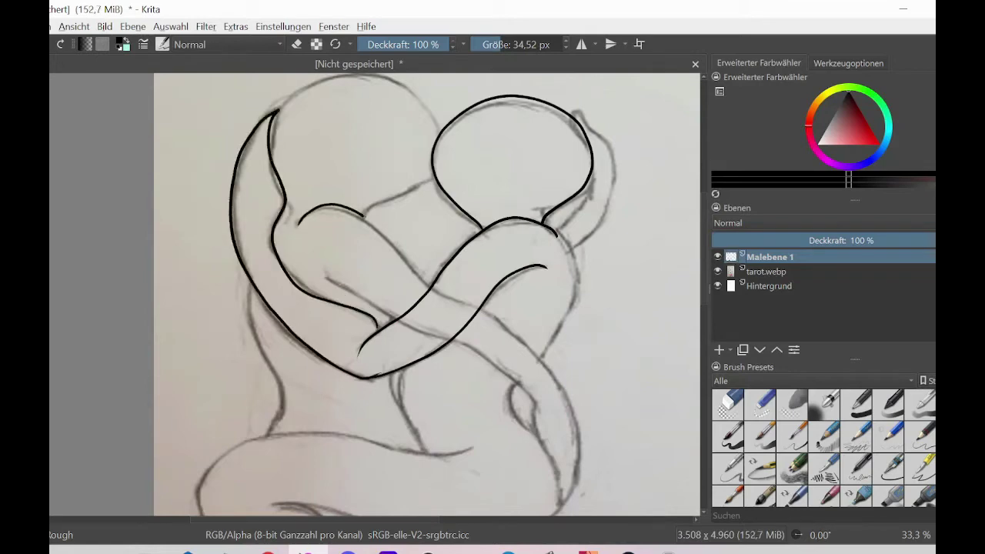
Step: Trace the left figure's long arm crossing the embrace, plus the back, waist and elbow contours of both torsos
mouse_move(363, 216)
mouse_down()
mouse_move(452, 301)
mouse_move(548, 366)
mouse_move(578, 497)
mouse_up()
scroll(427, 293, down, 2)
mouse_move(331, 219)
mouse_down()
mouse_move(463, 282)
mouse_move(532, 336)
mouse_up()
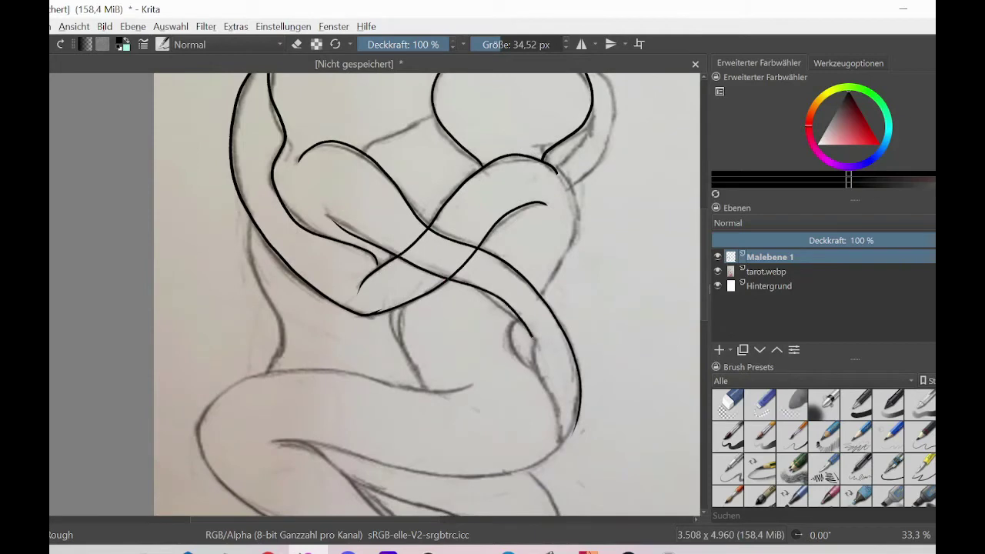
drag(558, 174, 557, 274)
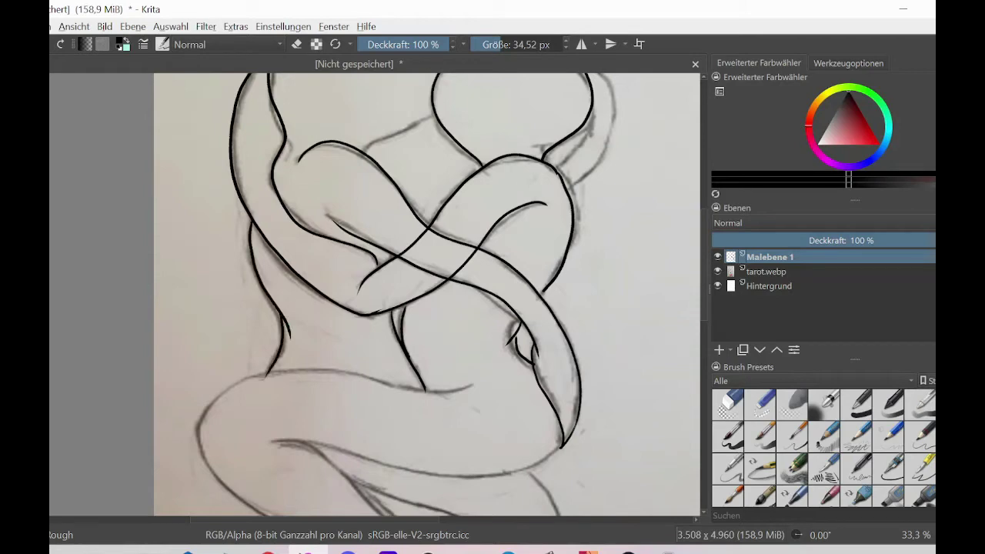
Step: Trace the bent thigh and knee, the inner leg lines and the curved contours of the rear foot
scroll(702, 264, down, 6)
mouse_move(473, 199)
mouse_down()
mouse_move(220, 217)
mouse_move(424, 387)
mouse_up()
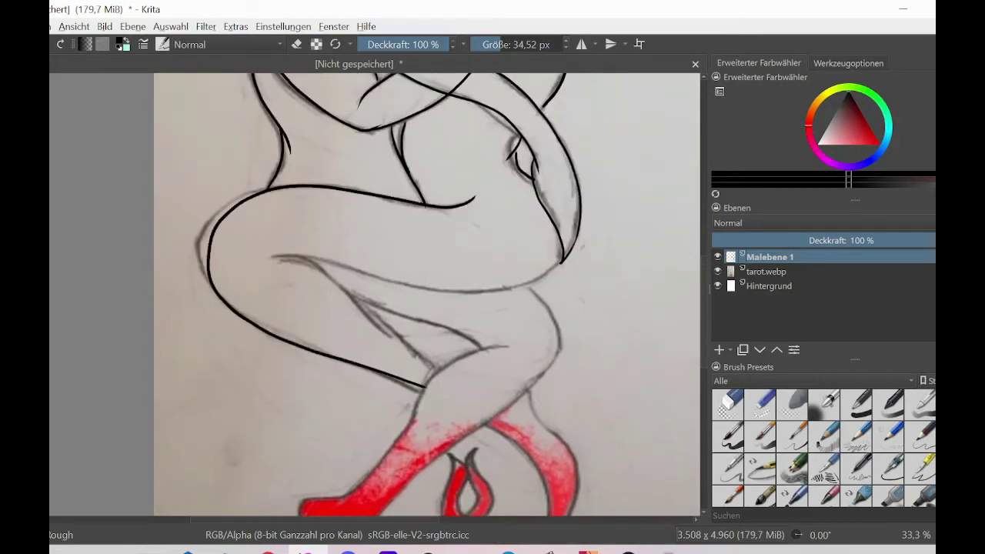
mouse_move(561, 263)
mouse_down()
mouse_move(412, 290)
mouse_move(275, 256)
mouse_move(374, 313)
mouse_move(430, 368)
mouse_up()
scroll(676, 291, down, 3)
mouse_move(550, 334)
mouse_down()
mouse_move(583, 397)
mouse_move(507, 485)
mouse_up()
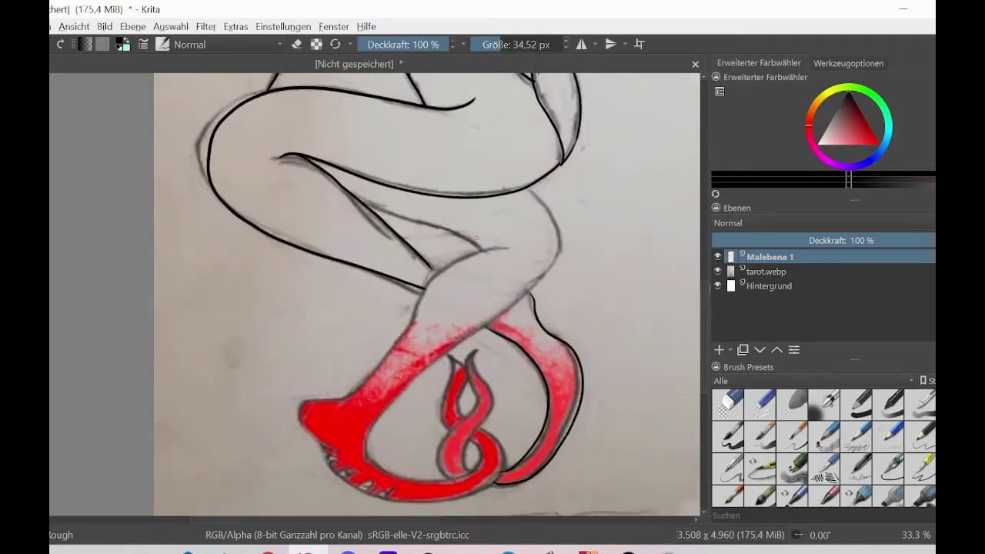
Step: Trace the remaining lower leg, the front red foot and the twisted flame shape formed by its tip
mouse_move(504, 248)
mouse_down()
mouse_move(467, 252)
mouse_move(359, 379)
mouse_up()
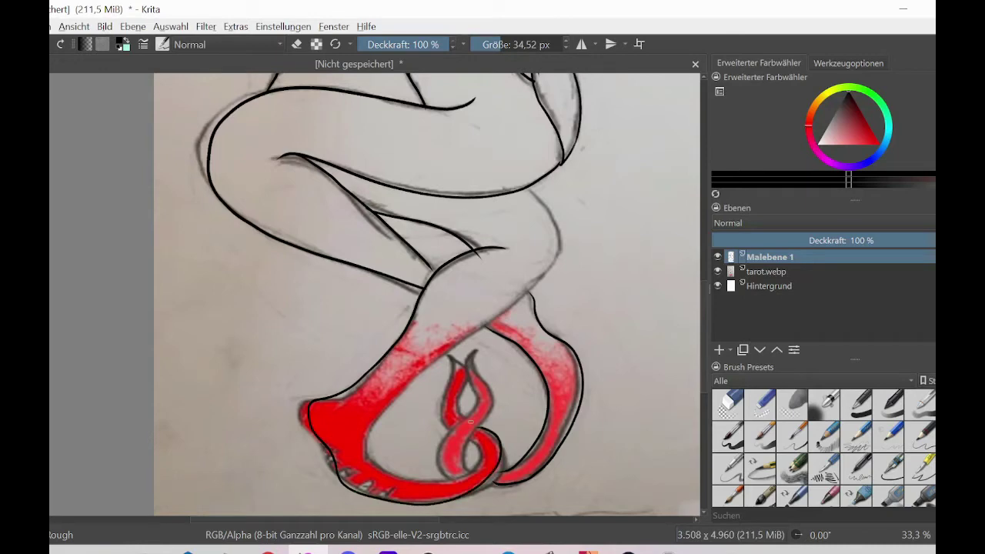
drag(563, 247, 370, 466)
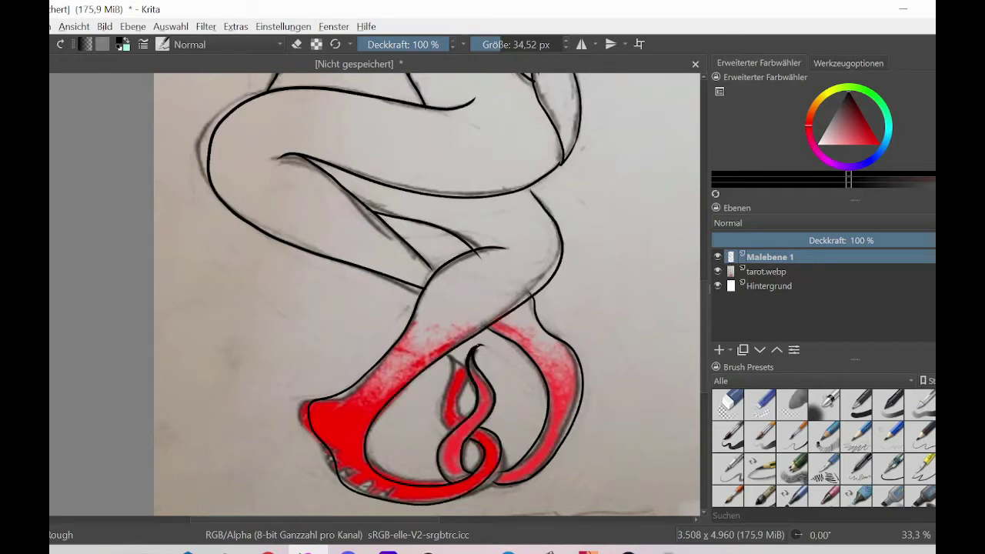
drag(446, 429, 452, 353)
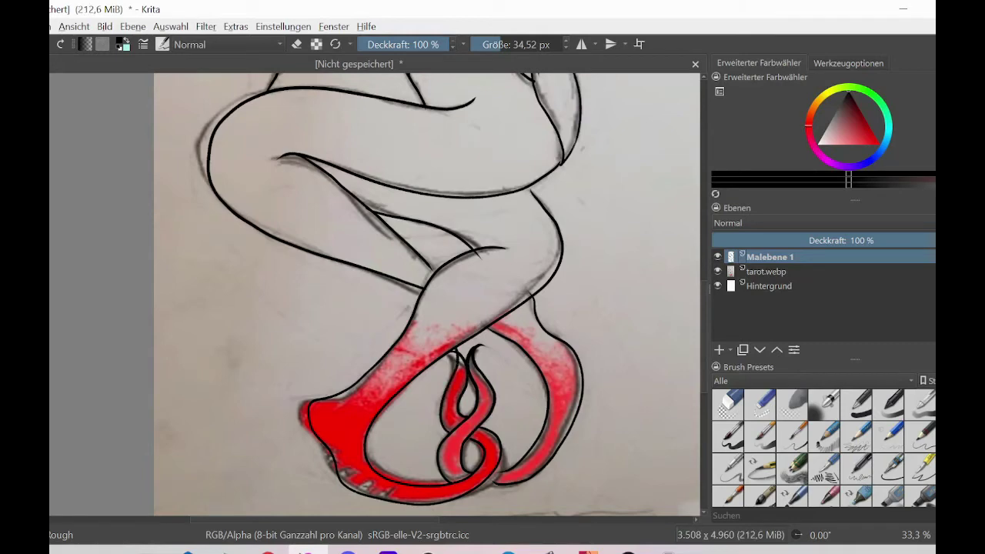
Step: Trace the left figure's head and jawline, and the hand wrapping behind the right figure's head
drag(705, 371, 714, 256)
drag(341, 123, 442, 178)
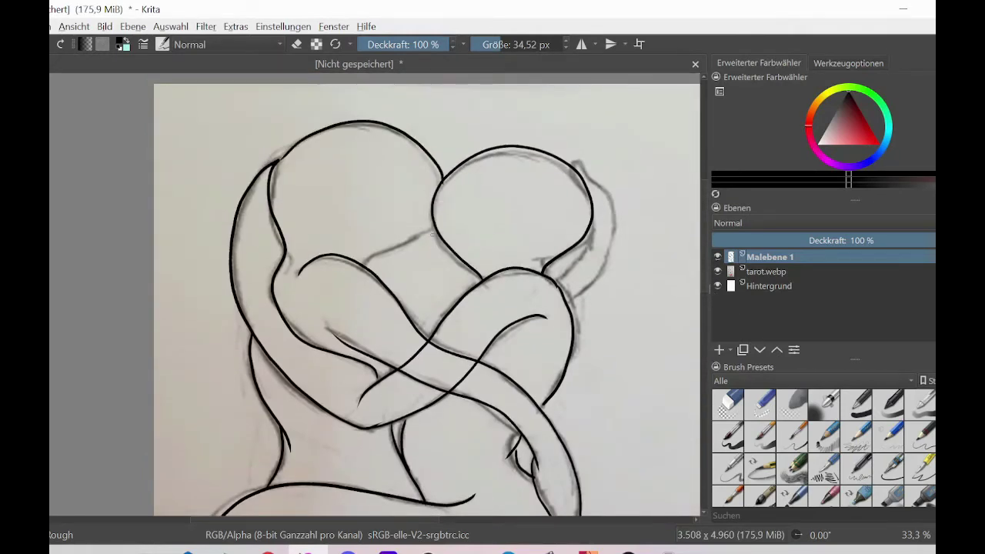
key(ctrl+z)
drag(364, 263, 441, 184)
mouse_move(281, 158)
mouse_down()
mouse_move(443, 180)
mouse_move(332, 120)
mouse_move(440, 185)
mouse_move(389, 116)
mouse_move(274, 163)
mouse_move(289, 148)
mouse_move(440, 183)
mouse_up()
key(ctrl+z)
key(ctrl+z)
key(ctrl+z)
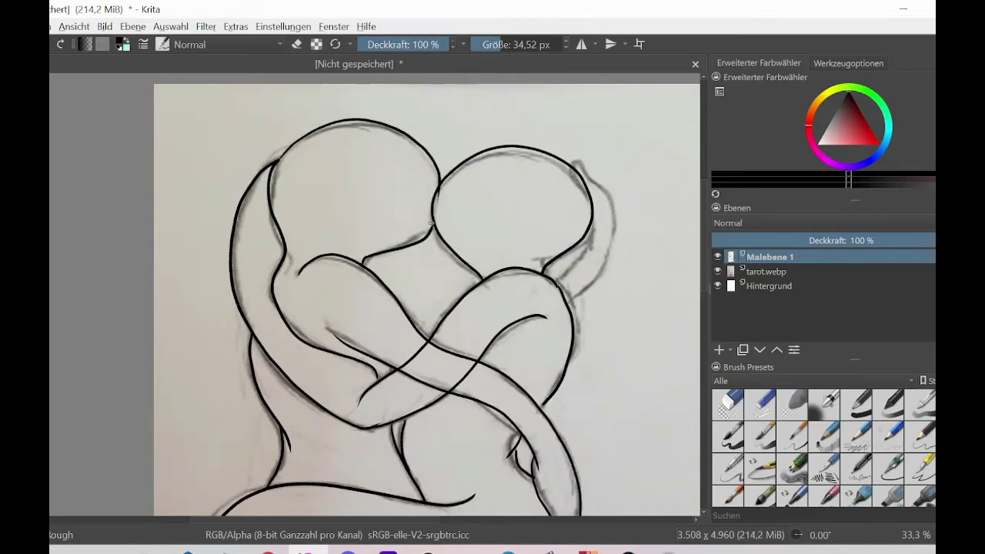
mouse_move(704, 238)
mouse_down()
mouse_move(705, 283)
mouse_move(704, 250)
mouse_up()
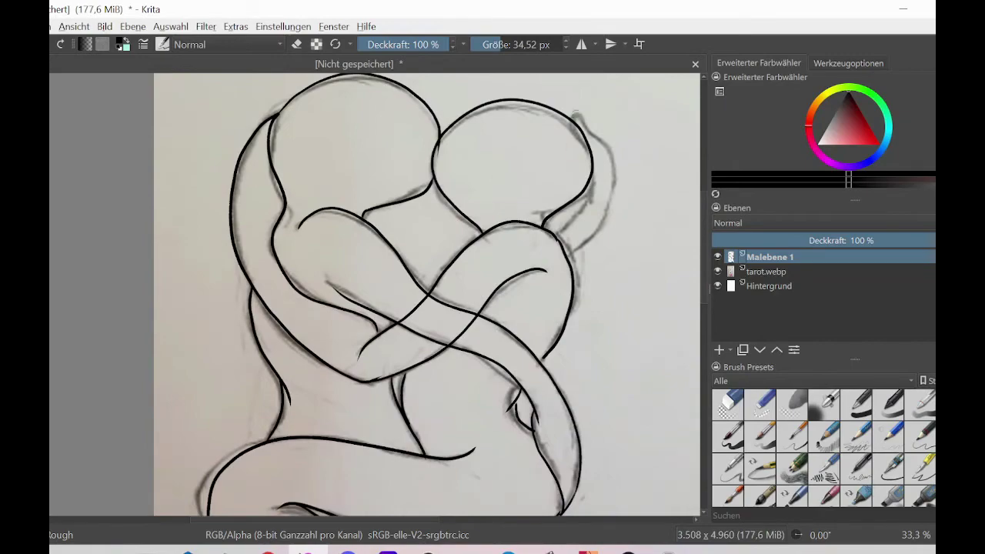
mouse_move(584, 126)
mouse_down()
mouse_move(613, 177)
mouse_move(571, 252)
mouse_up()
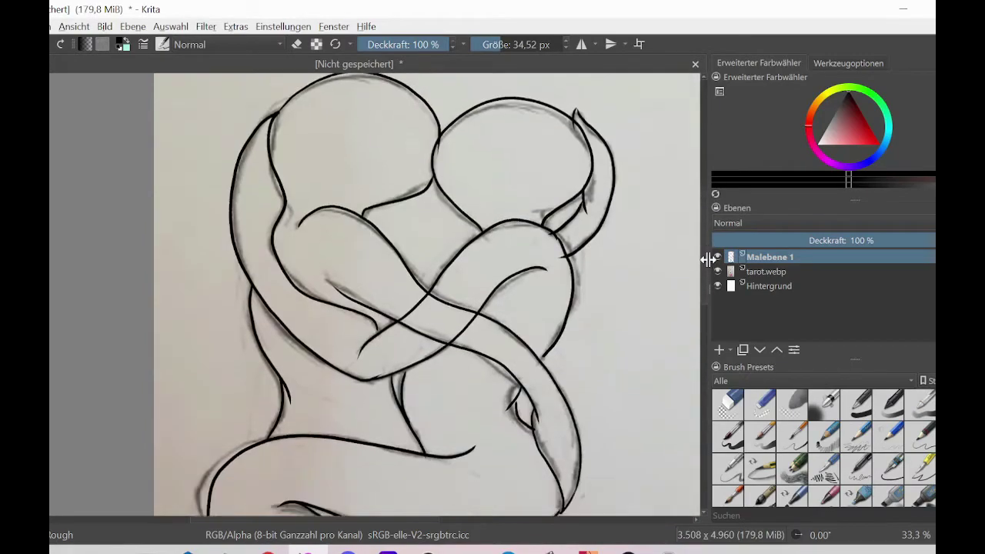
Step: Examine the traced outline up close around the red foot and flame, and across the whole figure
key(minus)
key(minus)
key(plus)
key(plus)
key(plus)
key(plus)
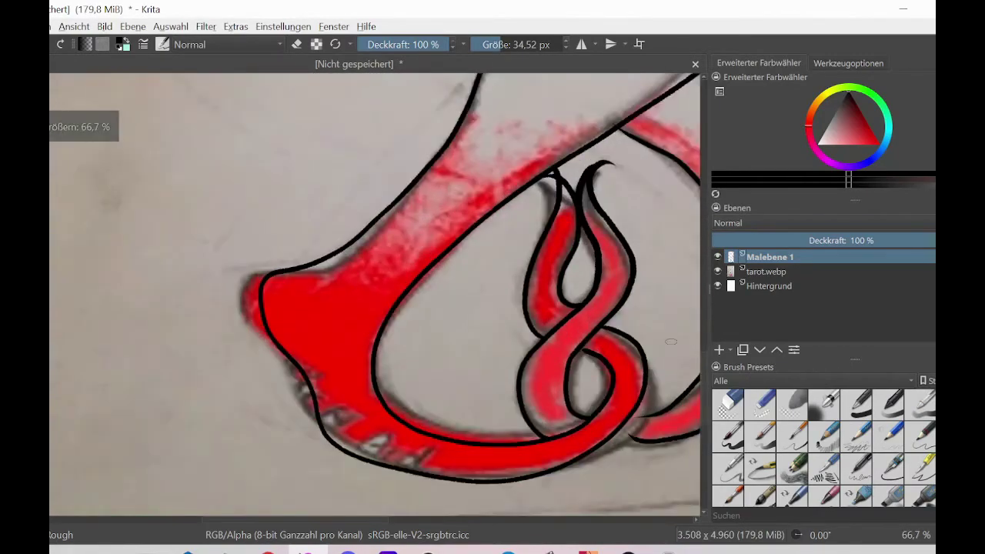
key(minus)
key(minus)
key(minus)
key(minus)
drag(704, 316, 706, 273)
Step: Add a new paint layer and place it below Malebene 1
click(132, 27)
mouse_move(154, 94)
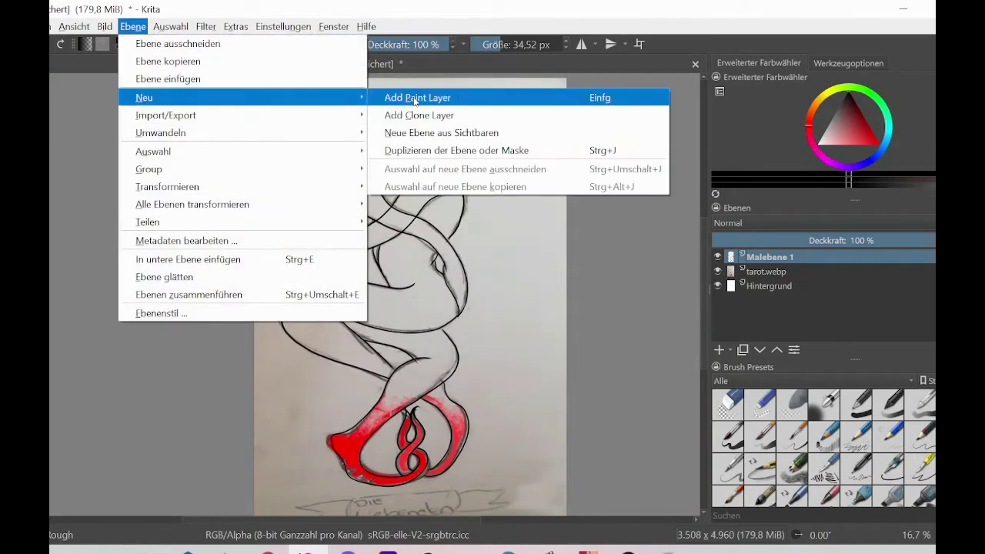
click(419, 97)
drag(785, 258, 782, 278)
Step: Rename Malebene 1 to umriss and Malebene 2 to color, and hide the tarot.webp reference layer
double_click(781, 256)
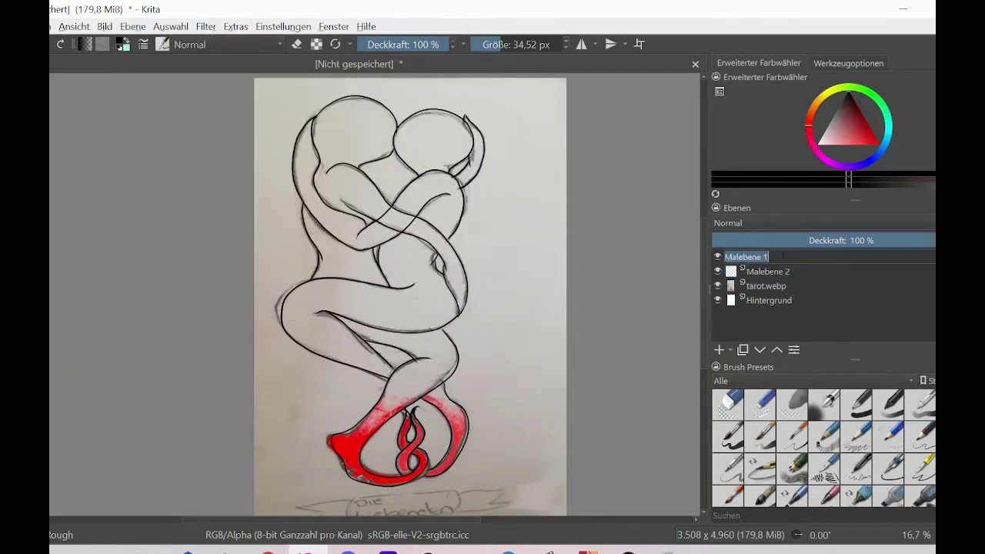
text(umriss)
key(Return)
double_click(769, 271)
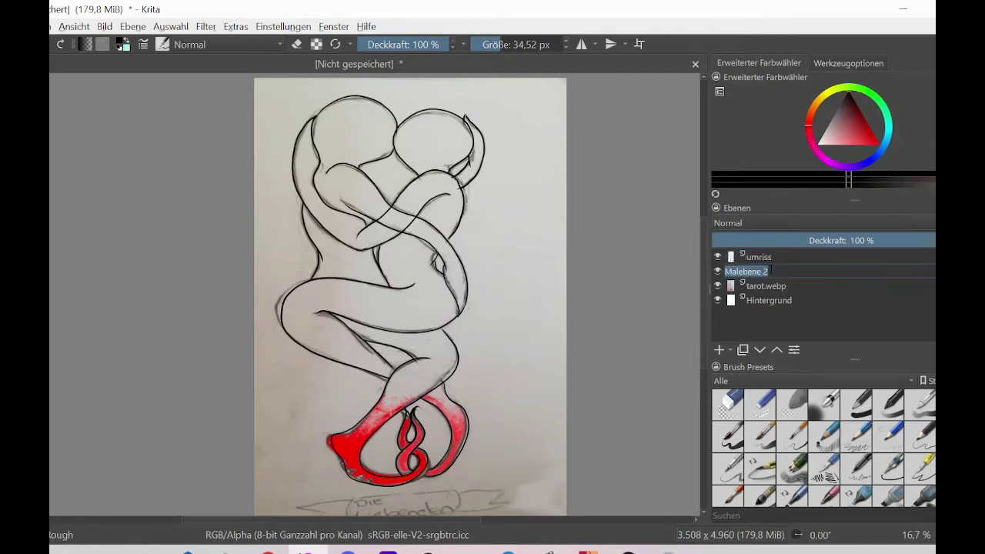
text(color)
key(Return)
click(717, 285)
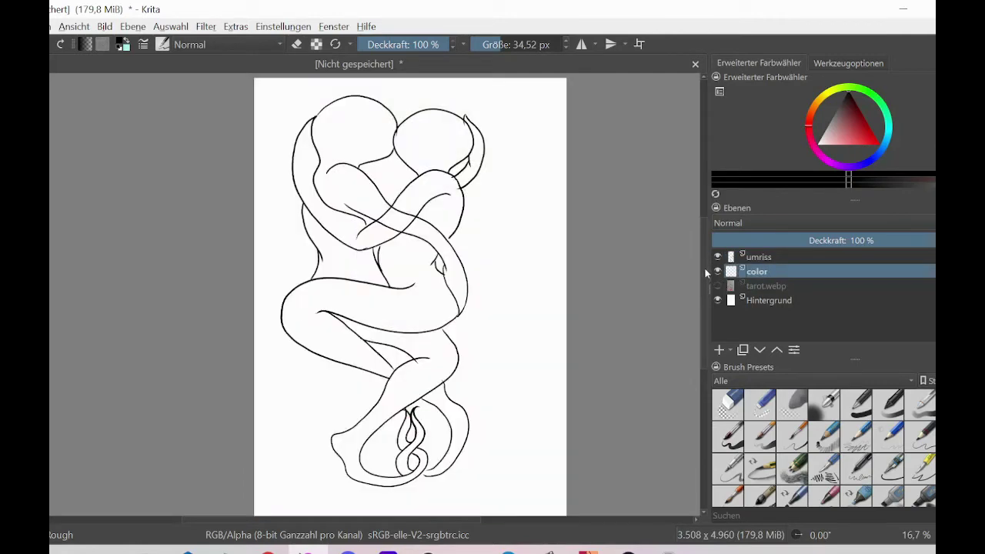
Step: Erase the overshooting line ends around the two heads and the raised hand on the umriss layer with a 50 px eraser
scroll(701, 286, up, 1)
key(plus)
key(plus)
key(plus)
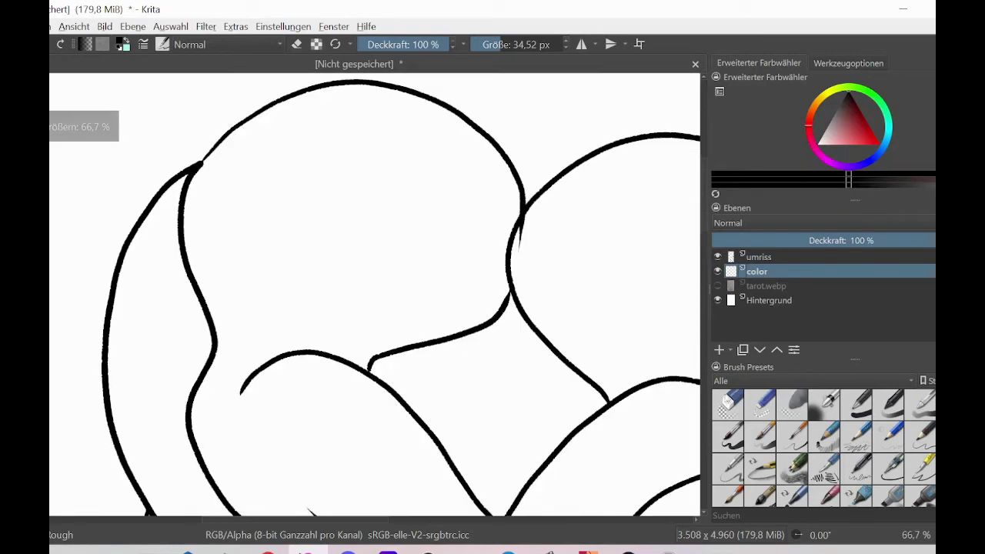
click(760, 256)
click(727, 400)
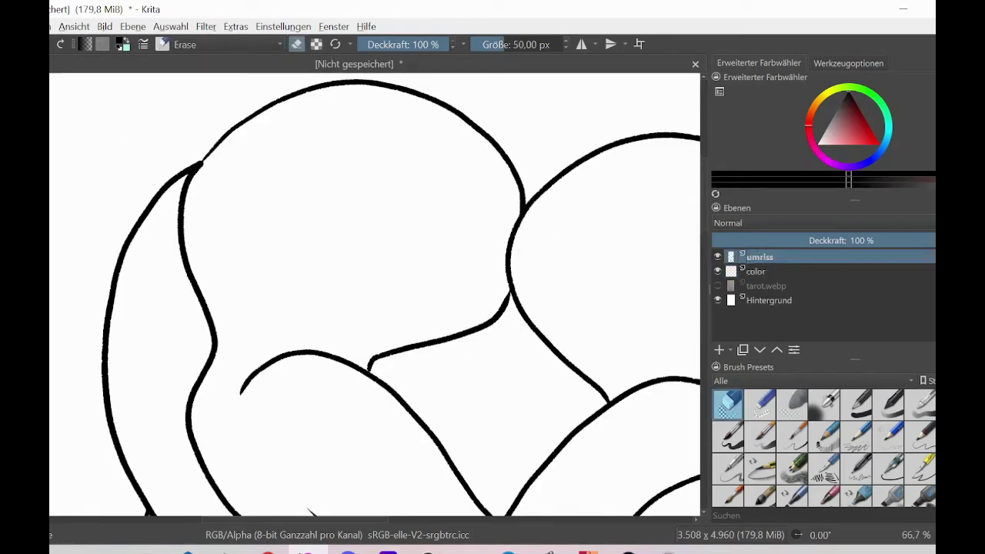
drag(338, 521, 448, 521)
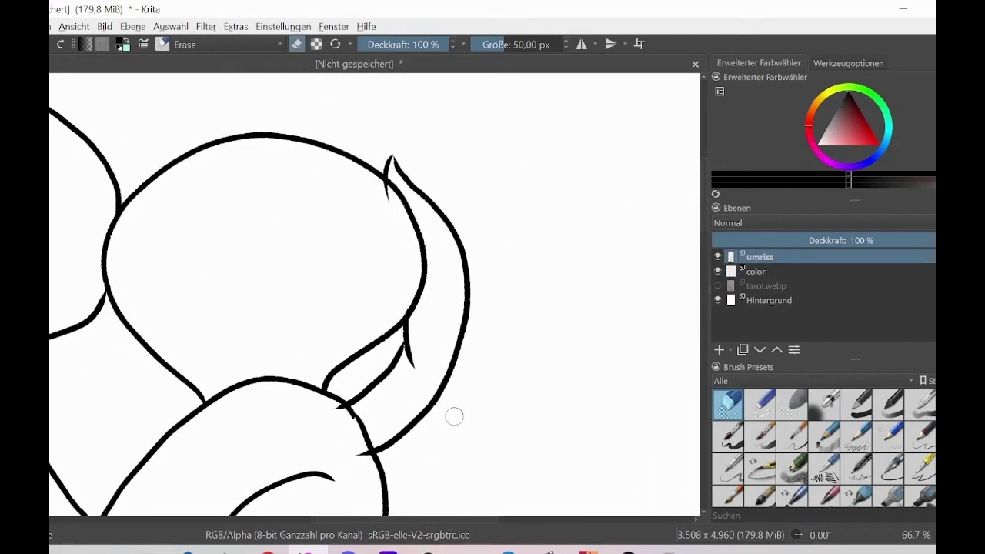
mouse_move(705, 209)
mouse_down()
mouse_move(705, 228)
mouse_move(705, 207)
mouse_up()
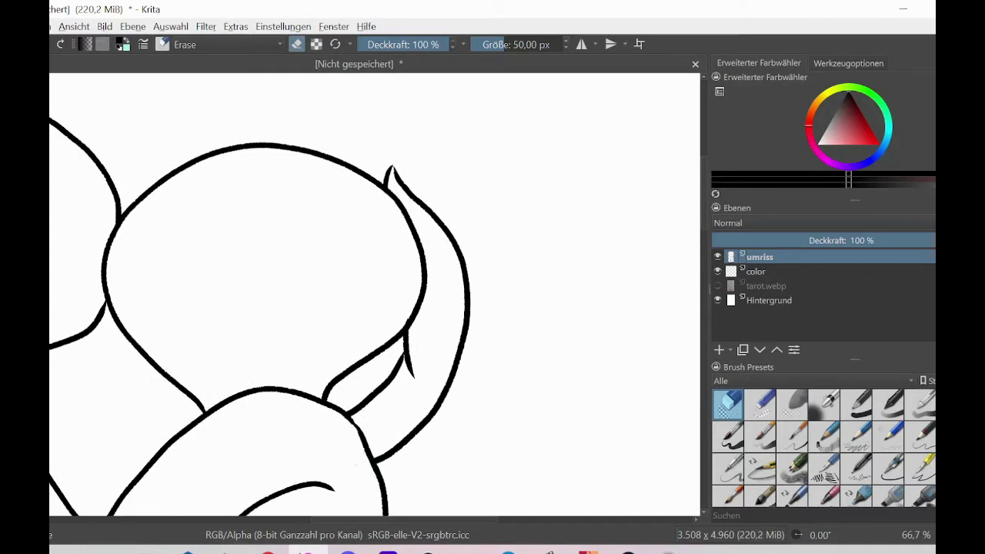
Step: Erase the overshoot where the leg lines meet, and clean the flame's tip with the eraser set to 12.59 px
drag(703, 209, 704, 362)
drag(183, 222, 194, 207)
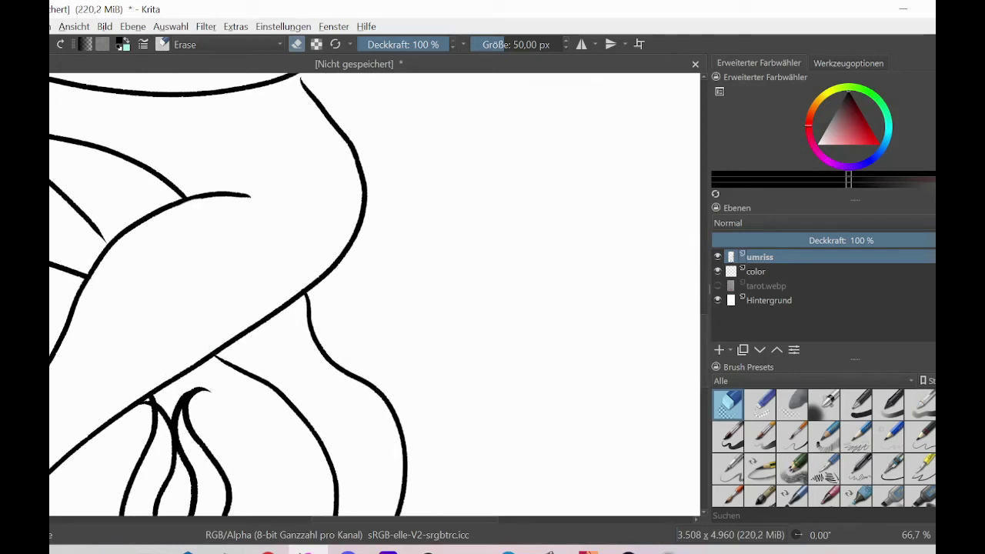
drag(703, 330, 704, 388)
key(ctrl+plus)
key(ctrl+plus)
key(ctrl+plus)
click(492, 44)
mouse_move(167, 245)
mouse_down()
mouse_move(177, 239)
mouse_move(194, 253)
mouse_move(199, 233)
mouse_up()
key(ctrl+z)
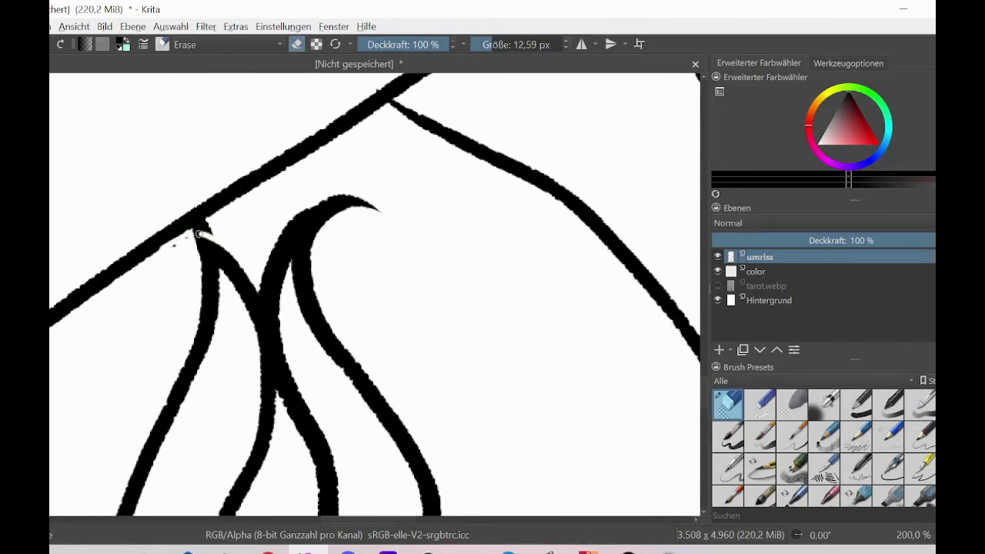
Step: Examine the cleaned line art from the flame and feet up to the torsos and crossed arms for remaining gaps
key(minus)
key(minus)
key(minus)
key(minus)
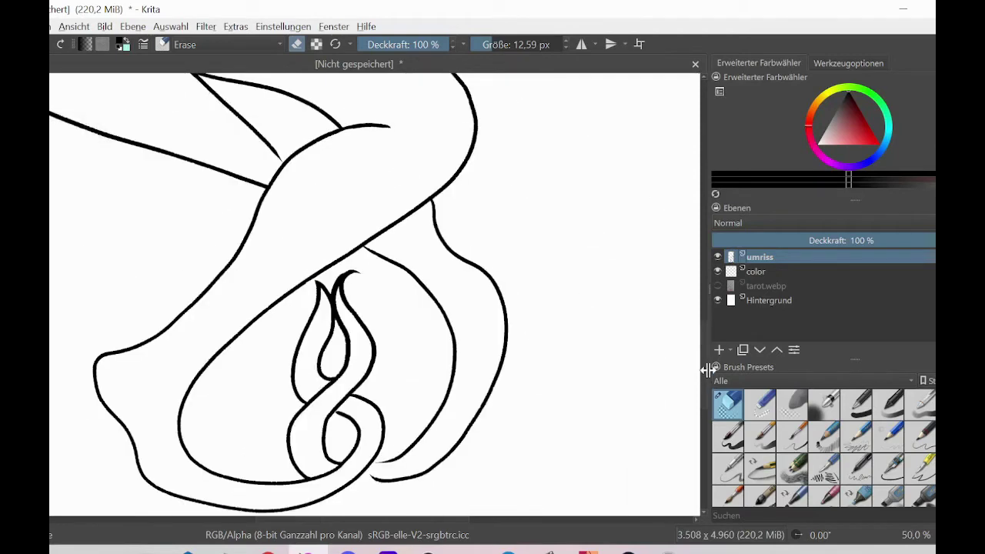
key(plus)
key(plus)
key(plus)
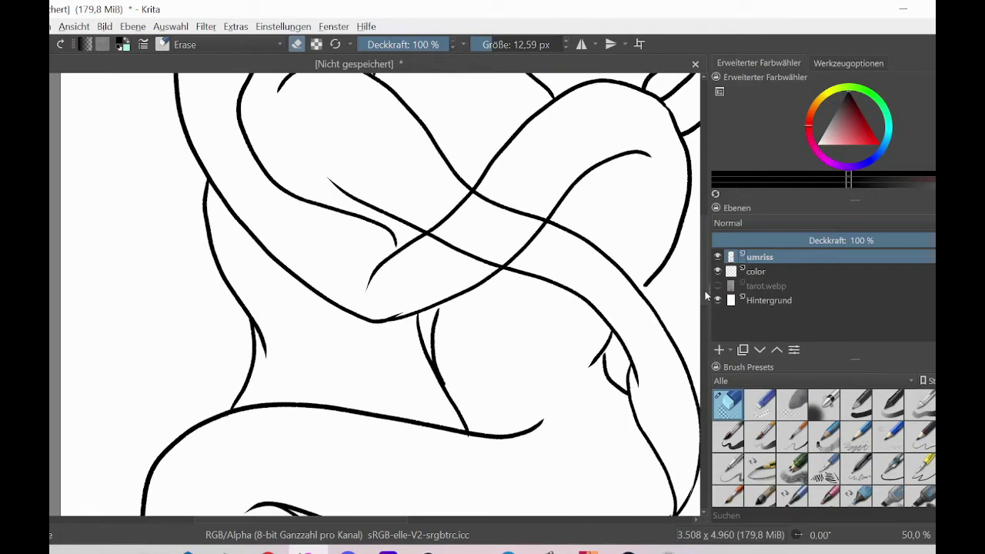
drag(703, 265, 703, 307)
key(minus)
key(minus)
key(minus)
key(minus)
key(minus)
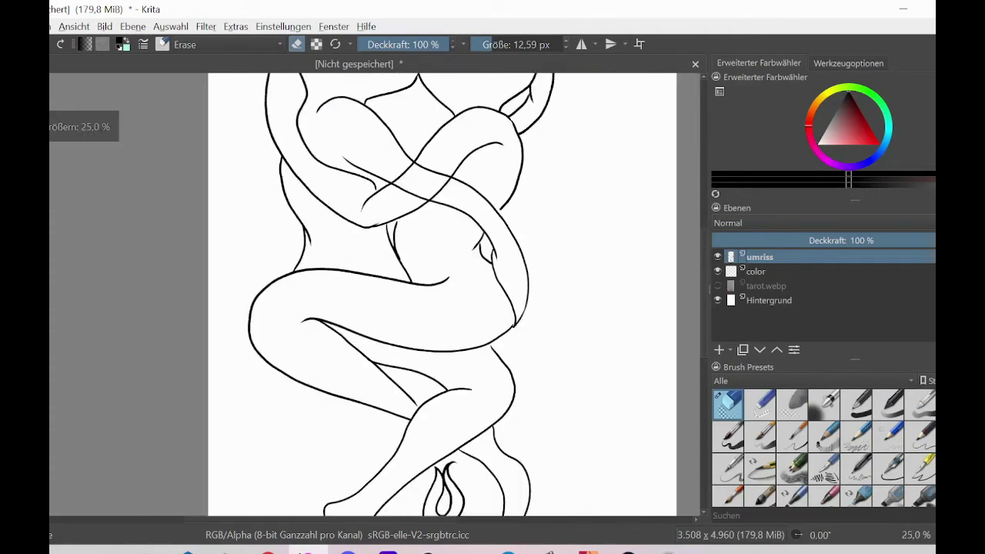
drag(704, 261, 705, 228)
Step: Return to the 34.52 px drawing brush and add a short connecting line where the forearms meet
key(slash)
key(plus)
key(plus)
key(plus)
drag(410, 186, 416, 219)
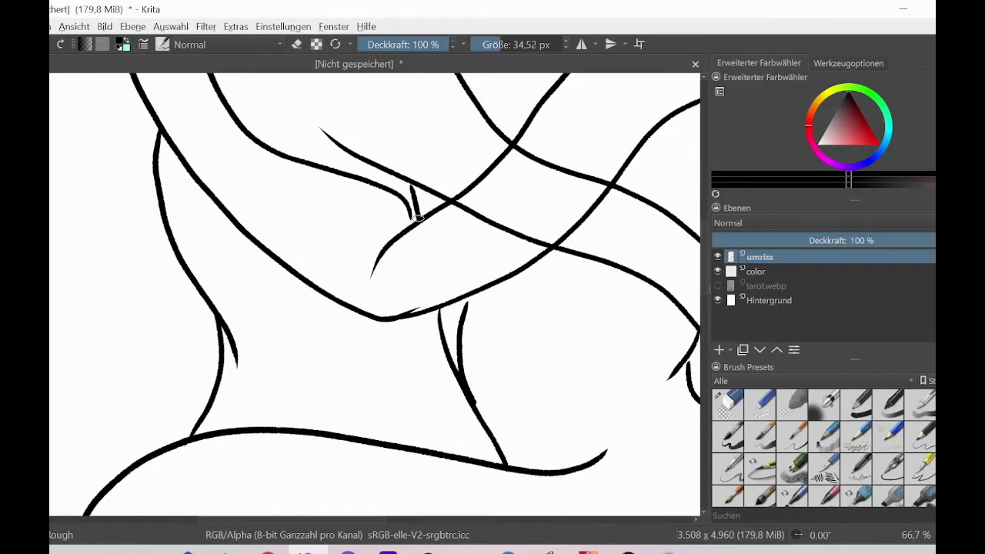
Step: Extend the right foot's open lines beneath the flame until they meet the left foot's outline
drag(704, 260, 705, 355)
mouse_move(363, 520)
mouse_down()
mouse_move(442, 523)
mouse_move(430, 523)
mouse_up()
drag(703, 325, 699, 385)
scroll(700, 385, up, 2)
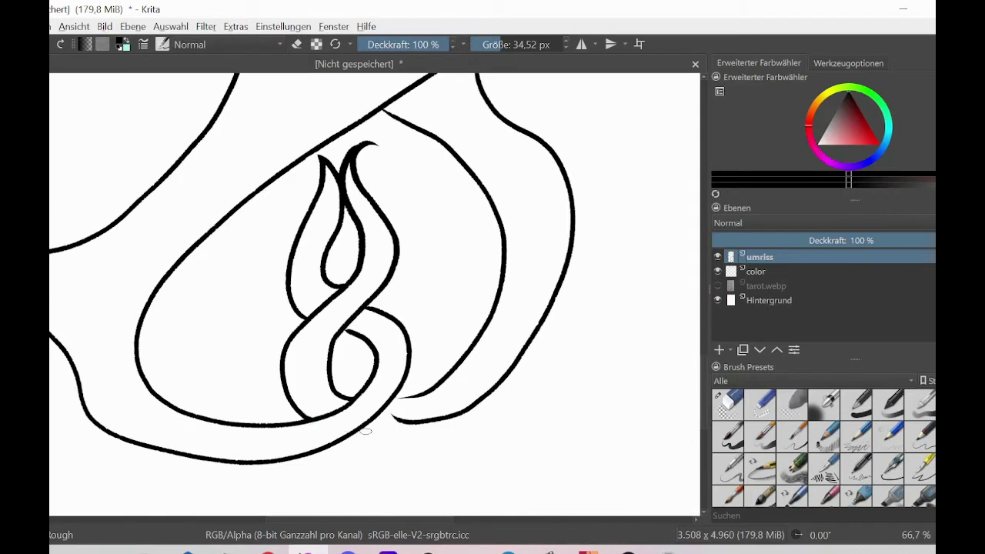
drag(466, 411, 365, 428)
key(ctrl+z)
mouse_move(497, 388)
mouse_down()
mouse_move(441, 422)
mouse_move(368, 433)
mouse_up()
key(ctrl+z)
mouse_move(311, 421)
mouse_down()
mouse_move(346, 436)
mouse_move(461, 411)
mouse_up()
Step: Erase the extended line where it overshoots into the left foot, using the eraser at 12.59 px
click(737, 417)
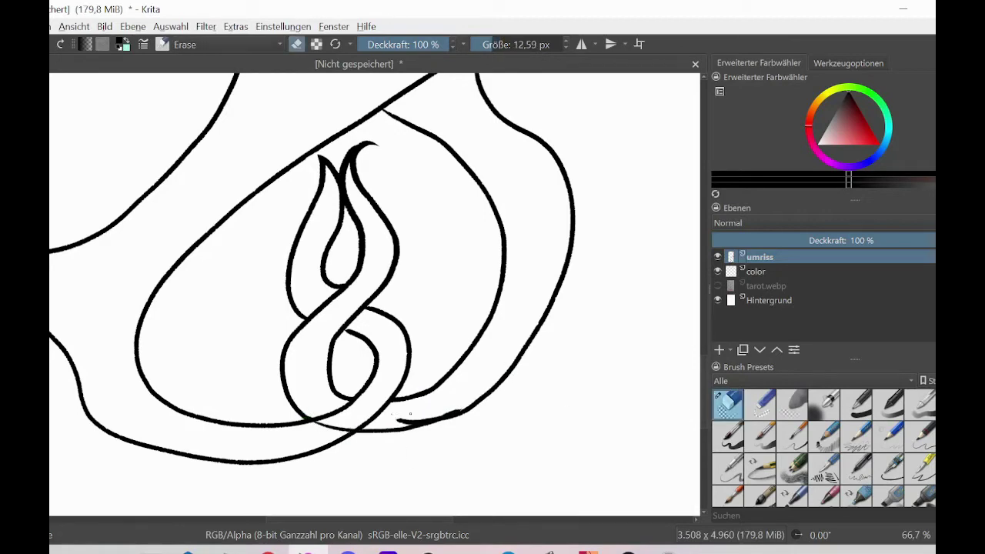
key(ctrl+z)
scroll(355, 394, up, 3)
mouse_move(637, 513)
mouse_down()
mouse_move(402, 522)
mouse_move(415, 521)
mouse_up()
scroll(695, 442, down, 3)
mouse_move(249, 319)
mouse_down()
mouse_move(350, 332)
mouse_move(472, 286)
mouse_move(297, 338)
mouse_up()
drag(406, 523, 365, 523)
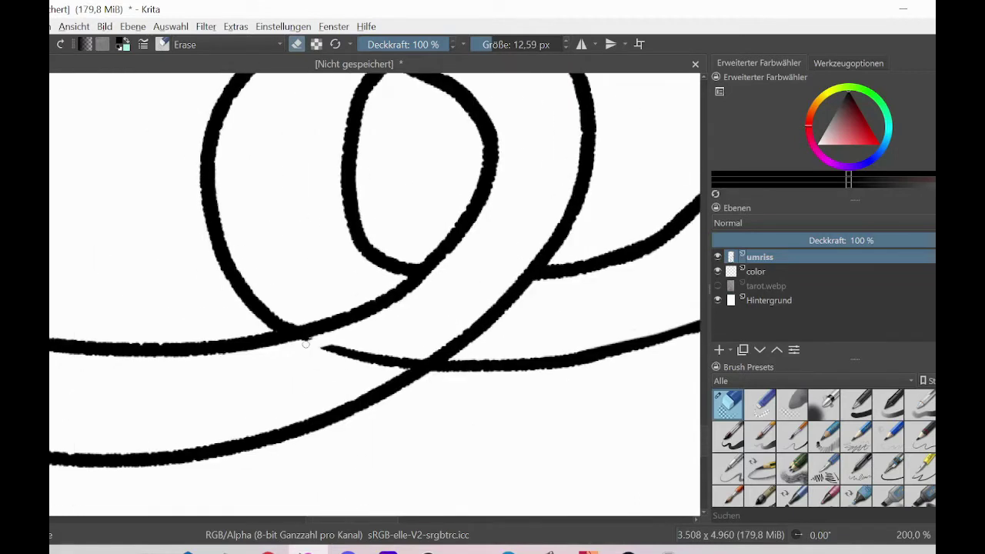
drag(429, 354, 361, 352)
Step: Enlarge the eraser to 36.40 px and erase the line ends overlapping inside the right figure's bent arm
key(ctrl+minus)
key(ctrl+minus)
key(ctrl+minus)
key(ctrl+minus)
key(ctrl+minus)
key(ctrl+minus)
key(ctrl+minus)
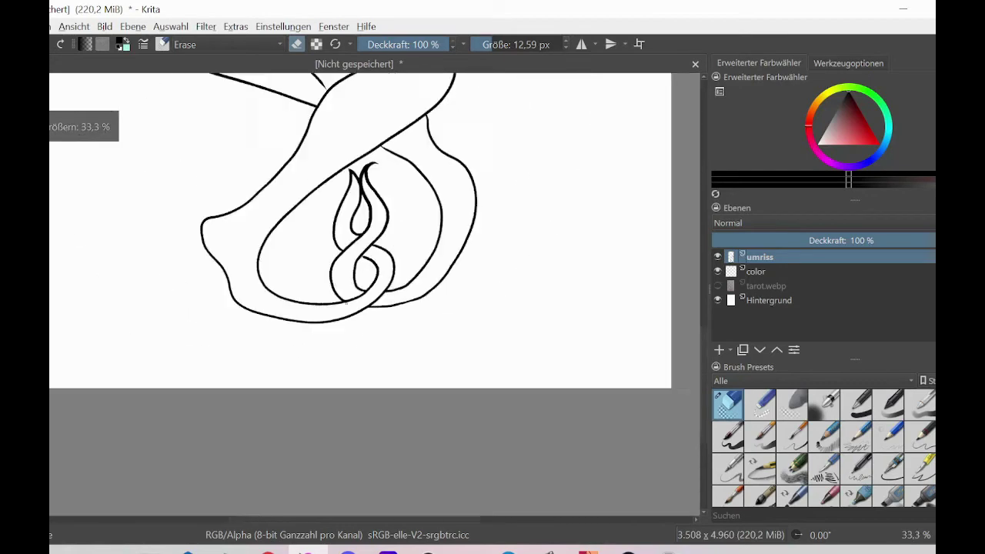
drag(706, 351, 699, 274)
key(ctrl+plus)
key(ctrl+plus)
key(ctrl+plus)
key(ctrl+plus)
shift+drag(312, 240, 334, 240)
mouse_move(268, 291)
mouse_down()
mouse_move(334, 217)
mouse_move(300, 219)
mouse_up()
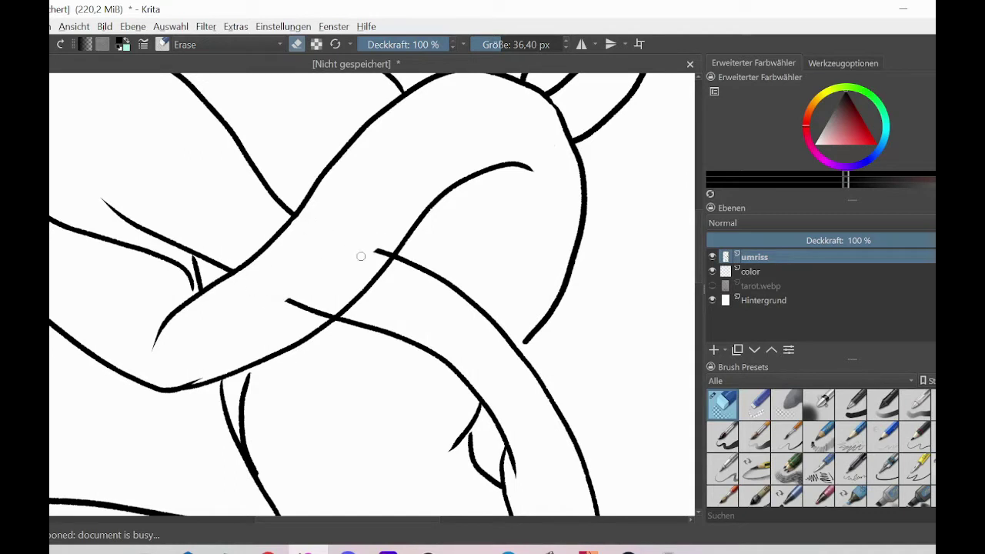
click(385, 254)
drag(290, 303, 305, 305)
Step: Make the color layer active and choose a nearly black purplish red as the paint color
scroll(300, 304, down, 4)
drag(702, 343, 699, 342)
click(753, 271)
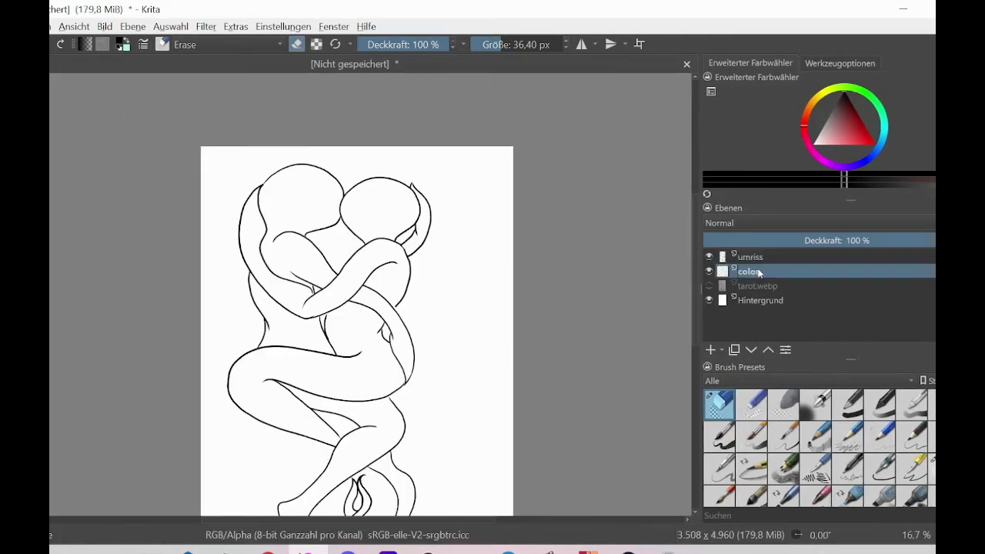
click(860, 128)
click(848, 102)
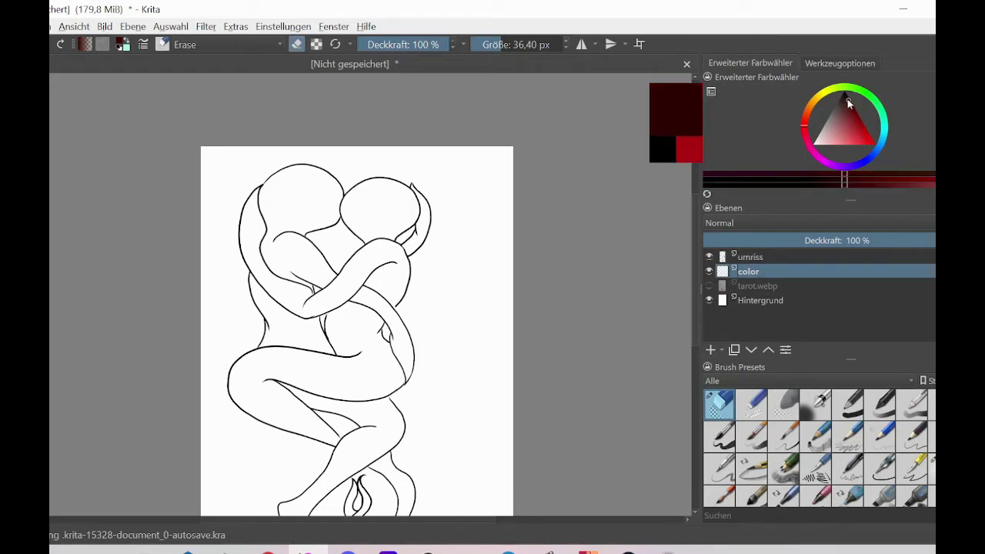
click(843, 165)
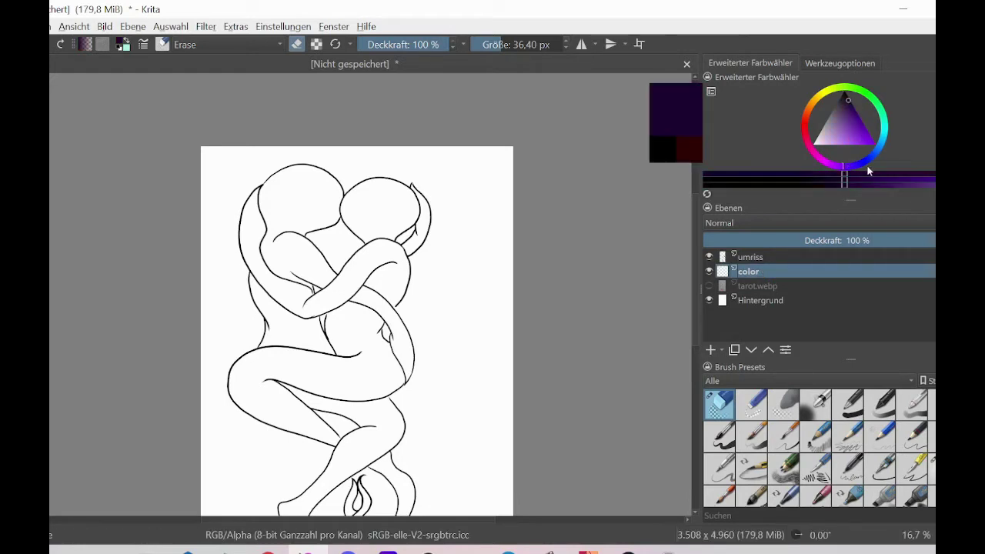
click(846, 96)
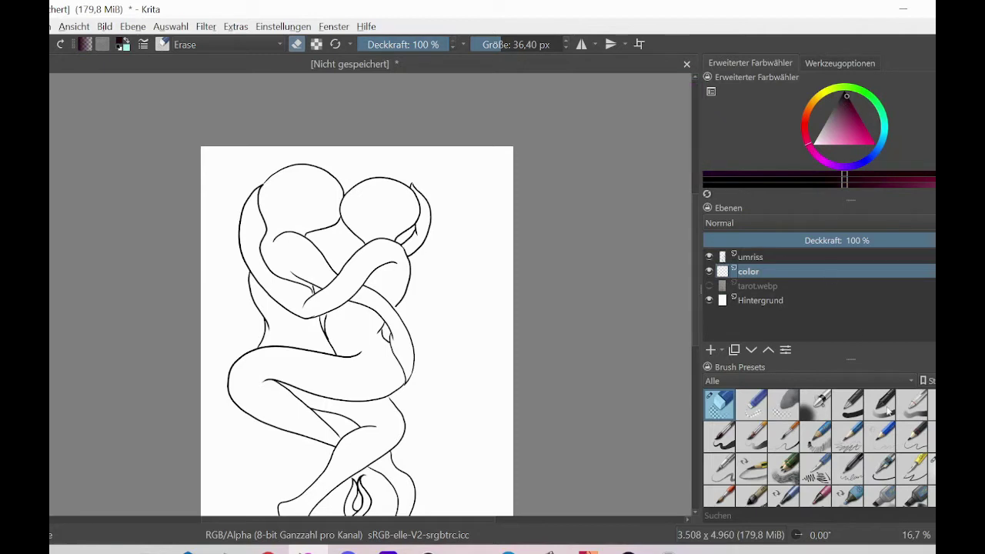
Step: Switch to a solid drawing brush at 100.63 px and begin filling the right figure's torso with the dark color
scroll(694, 277, down, 2)
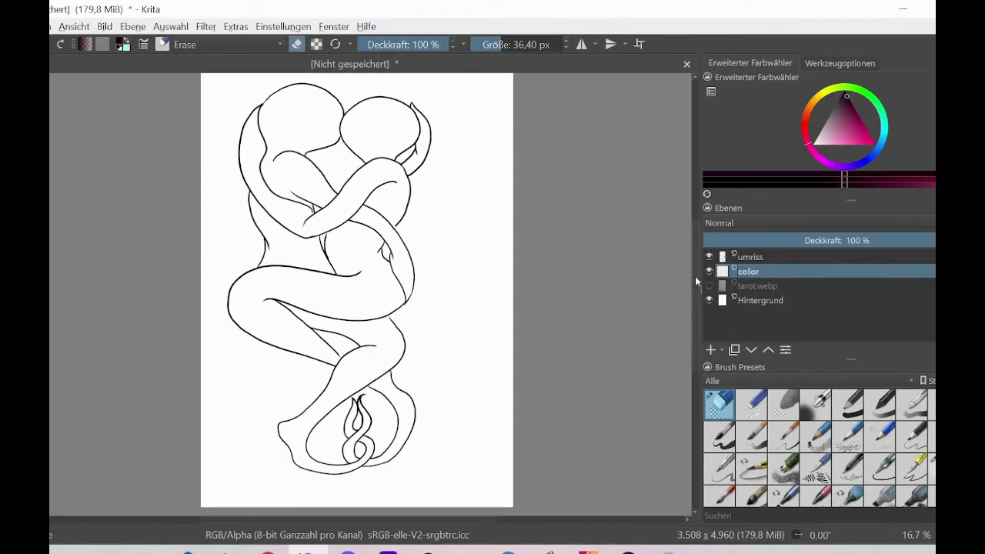
click(848, 404)
mouse_move(377, 296)
mouse_down()
mouse_move(362, 231)
mouse_move(376, 179)
mouse_move(373, 214)
mouse_move(360, 179)
mouse_move(388, 168)
mouse_up()
click(513, 44)
key(ctrl+z)
drag(700, 296, 696, 295)
key(ctrl+plus)
key(ctrl+plus)
key(ctrl+plus)
key(ctrl+plus)
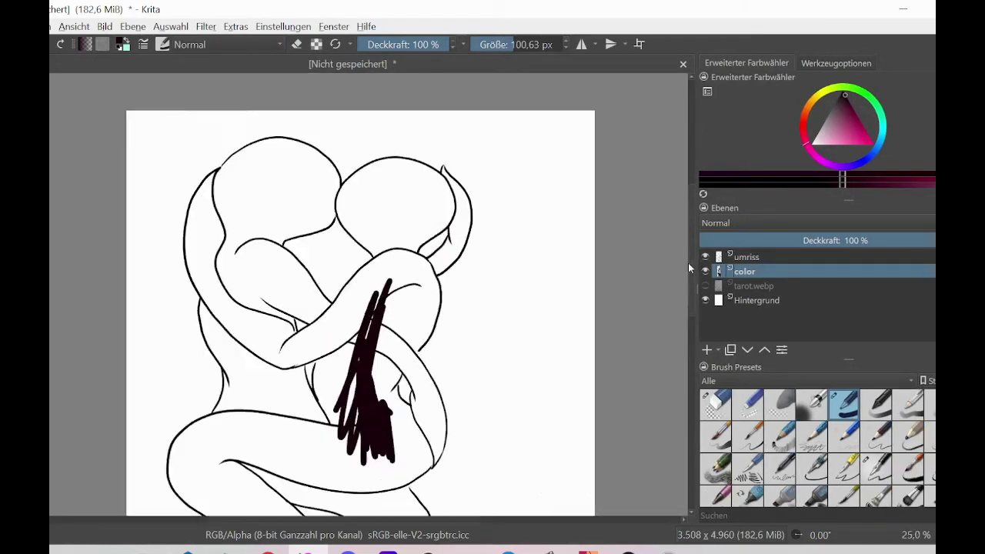
Step: Fill the right figure's shoulder, upper arm and back with the dark color, undoing the stray stroke
mouse_move(484, 246)
mouse_down()
mouse_move(394, 296)
mouse_move(398, 243)
mouse_move(433, 211)
mouse_move(512, 196)
mouse_move(465, 282)
mouse_move(551, 224)
mouse_move(551, 387)
mouse_move(495, 439)
mouse_move(434, 329)
mouse_up()
drag(690, 268, 690, 304)
mouse_move(420, 257)
mouse_down()
mouse_move(365, 385)
mouse_move(266, 300)
mouse_move(254, 261)
mouse_up()
key(ctrl+z)
mouse_move(307, 228)
mouse_down()
mouse_move(300, 396)
mouse_move(345, 457)
mouse_move(290, 336)
mouse_move(510, 244)
mouse_move(548, 396)
mouse_move(492, 266)
mouse_move(510, 262)
mouse_move(589, 460)
mouse_up()
scroll(523, 290, down, 4)
mouse_move(546, 254)
mouse_down()
mouse_move(523, 290)
mouse_move(565, 330)
mouse_move(477, 125)
mouse_move(449, 181)
mouse_move(459, 203)
mouse_move(501, 249)
mouse_move(530, 204)
mouse_move(594, 286)
mouse_move(589, 325)
mouse_move(369, 400)
mouse_move(397, 342)
mouse_up()
drag(406, 520, 366, 520)
Step: Enlarge the brush to 298.89 px and fill the large areas of the lower torso and thighs
click(532, 46)
mouse_move(329, 374)
mouse_down()
mouse_move(497, 357)
mouse_move(132, 325)
mouse_move(356, 290)
mouse_move(242, 193)
mouse_move(330, 169)
mouse_up()
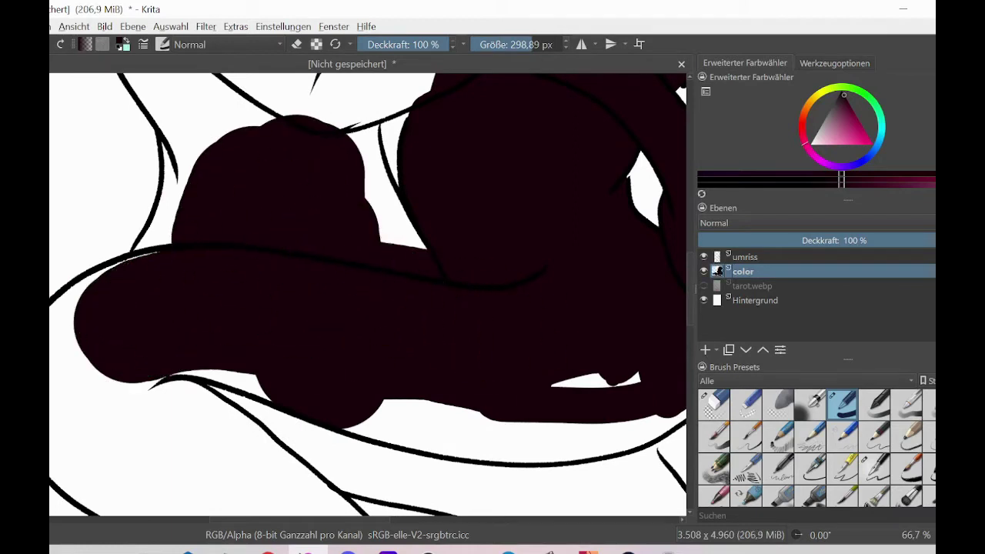
scroll(641, 294, down, 4)
mouse_move(641, 294)
mouse_down()
mouse_move(409, 293)
mouse_move(88, 269)
mouse_move(79, 248)
mouse_move(105, 176)
mouse_move(166, 152)
mouse_move(47, 323)
mouse_move(116, 315)
mouse_move(261, 349)
mouse_move(176, 352)
mouse_move(253, 397)
mouse_up()
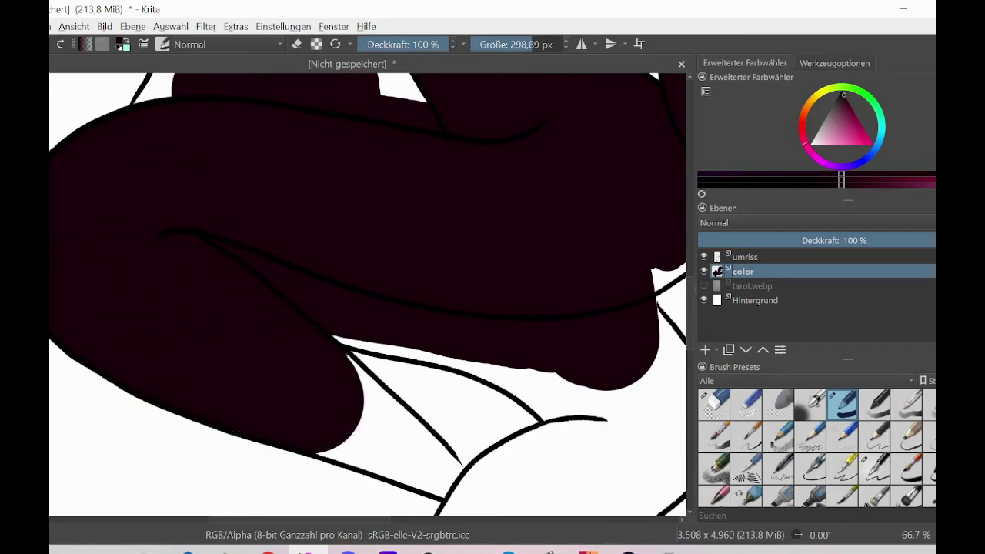
Step: Reduce the brush to 116.49 px and fill the crossed lower legs down to the right knee
key([)
key([)
key([)
mouse_move(305, 365)
mouse_down()
mouse_move(343, 378)
mouse_move(449, 475)
mouse_move(369, 453)
mouse_move(331, 314)
mouse_move(607, 420)
mouse_up()
drag(342, 521, 419, 522)
mouse_move(334, 272)
mouse_down()
mouse_move(376, 260)
mouse_move(345, 334)
mouse_move(400, 396)
mouse_move(354, 486)
mouse_move(362, 389)
mouse_up()
scroll(361, 389, down, 3)
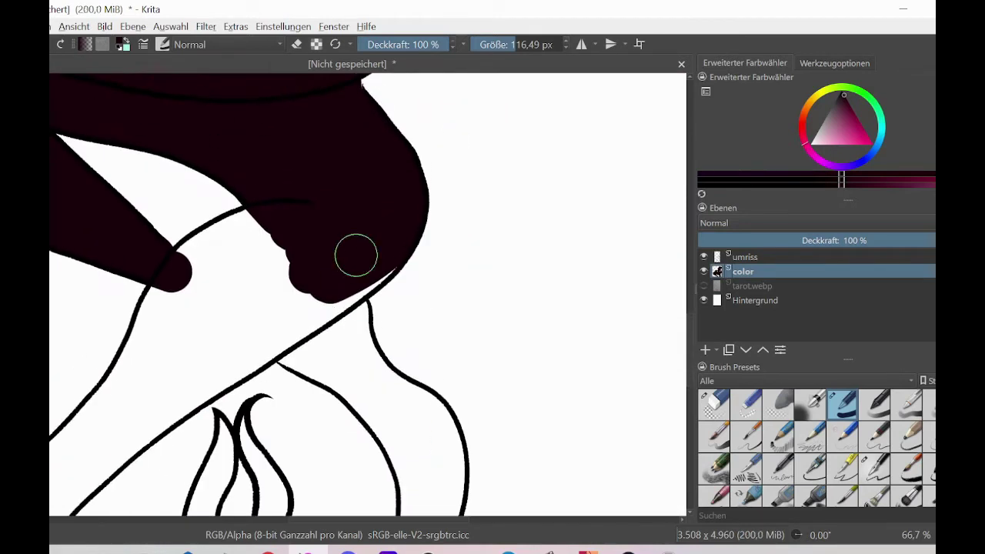
Step: Fill the front shin and heel down to the left foot beside the flame
mouse_move(354, 253)
mouse_down()
mouse_move(187, 275)
mouse_move(192, 260)
mouse_move(334, 283)
mouse_move(197, 378)
mouse_move(257, 344)
mouse_up()
scroll(675, 352, down, 3)
scroll(340, 308, left, 3)
mouse_move(340, 308)
mouse_down()
mouse_move(319, 241)
mouse_move(183, 363)
mouse_move(159, 362)
mouse_move(158, 402)
mouse_move(222, 397)
mouse_move(309, 304)
mouse_up()
scroll(690, 331, down, 3)
mouse_move(167, 205)
mouse_down()
mouse_move(198, 293)
mouse_move(236, 210)
mouse_move(232, 231)
mouse_up()
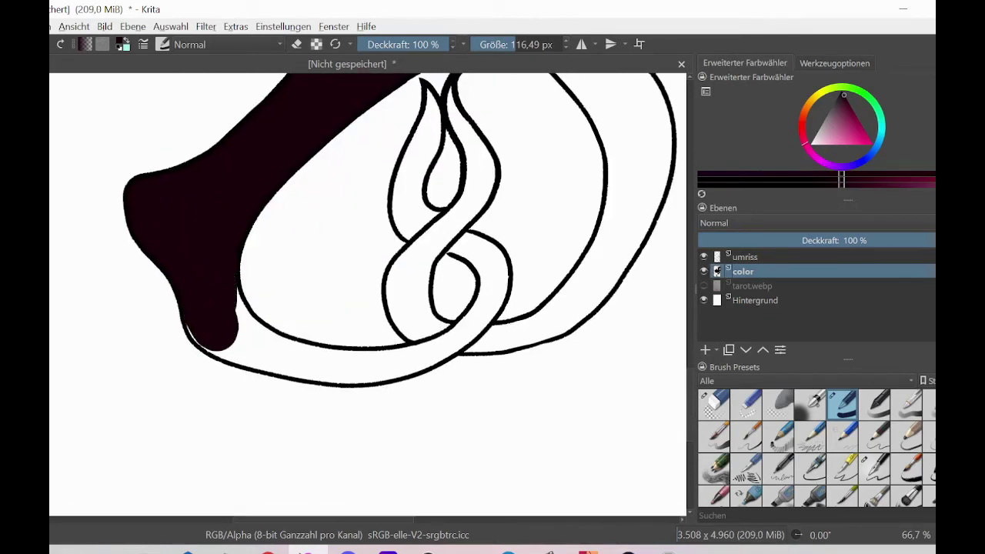
Step: Fill the flame's two upper tongues, using brush sizes of 9.18 px for the tips and 26.08 px below
click(507, 45)
drag(430, 130, 418, 157)
drag(500, 44, 489, 45)
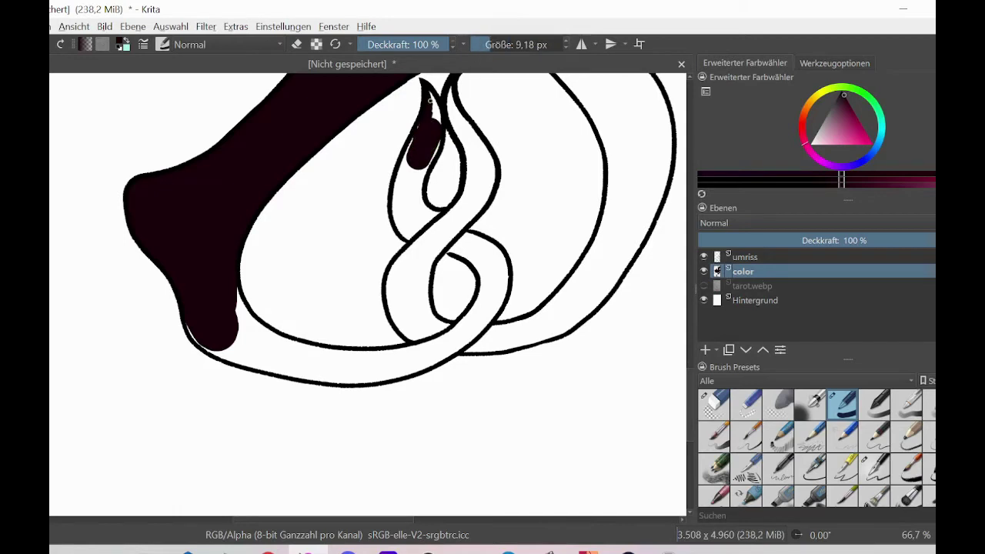
key(bracketright)
key(bracketright)
drag(452, 88, 483, 175)
key(bracketright)
key(bracketright)
key(bracketright)
key(bracketright)
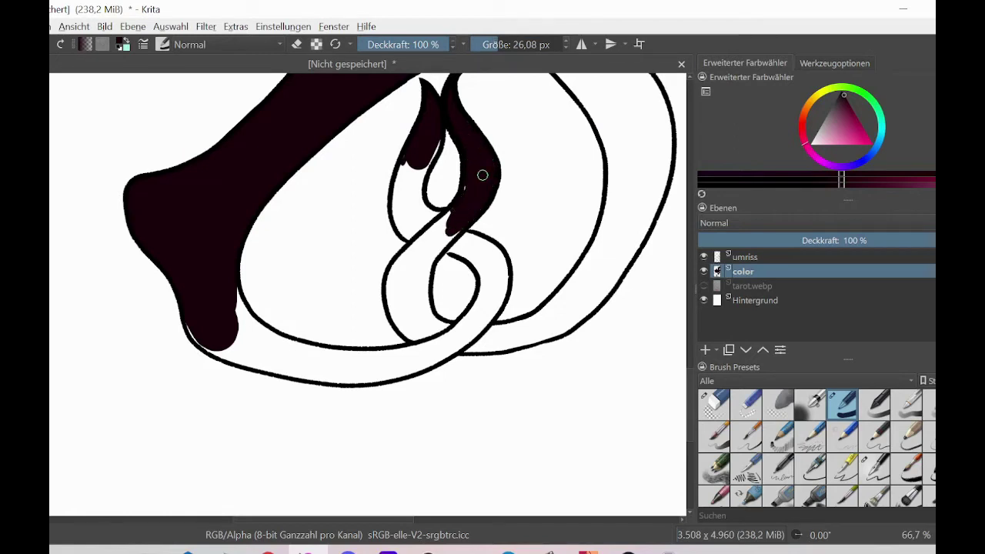
mouse_move(435, 145)
mouse_down()
mouse_move(419, 212)
mouse_move(397, 178)
mouse_up()
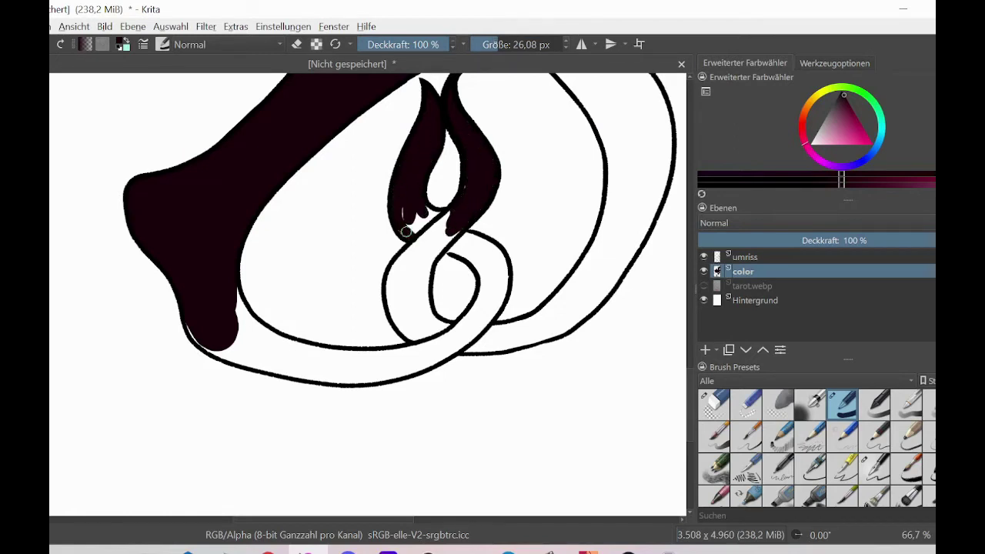
Step: Fill the flame's lower interlaced loop with the brush enlarged to 56.51 px
mouse_move(405, 232)
mouse_down()
mouse_move(417, 212)
mouse_move(435, 229)
mouse_move(400, 315)
mouse_move(437, 339)
mouse_up()
click(505, 44)
drag(427, 292, 455, 335)
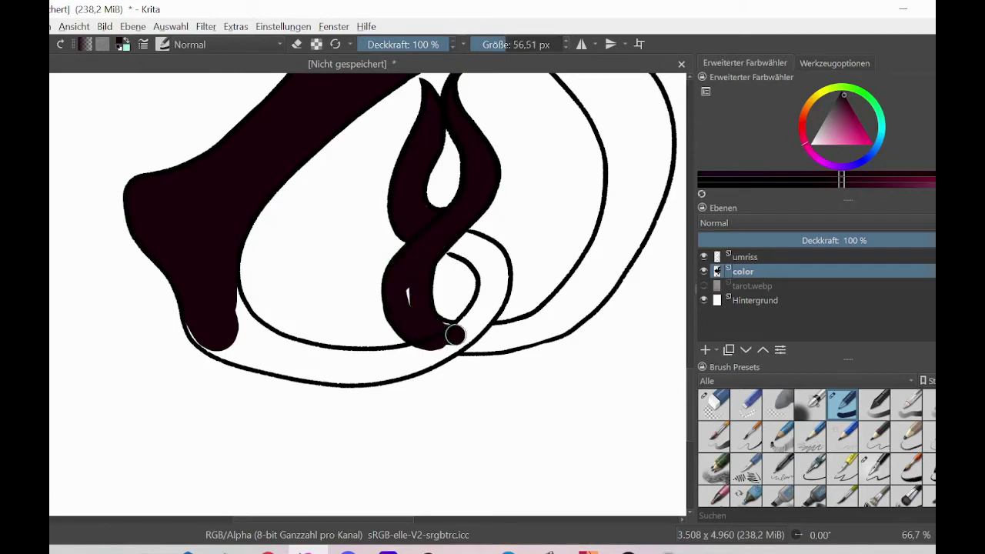
mouse_move(454, 241)
mouse_down()
mouse_move(475, 240)
mouse_move(479, 318)
mouse_move(481, 264)
mouse_move(416, 362)
mouse_up()
Step: Fill the left foot's long curved end until it joins the flame loop, redoing the first stroke
drag(199, 334, 308, 374)
key(ctrl+z)
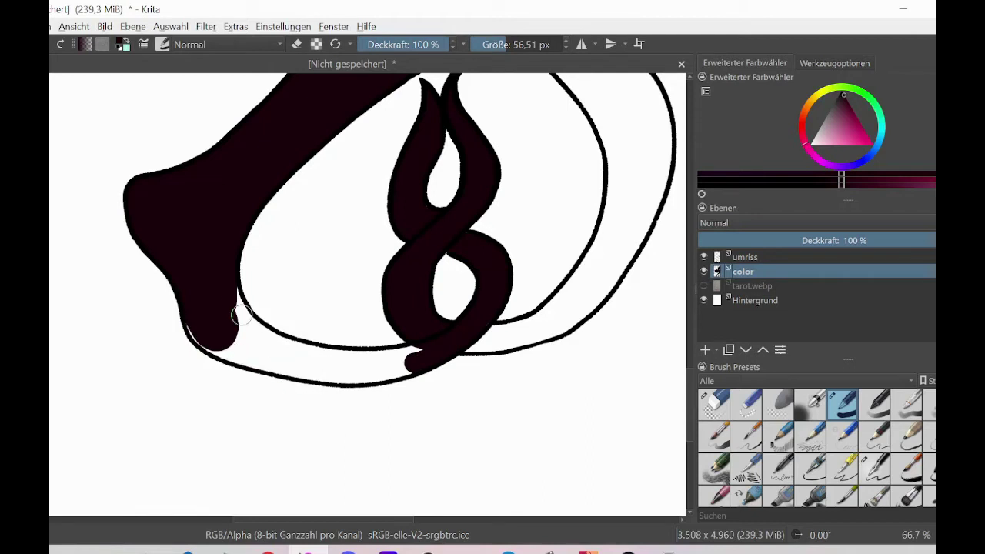
mouse_move(231, 296)
mouse_down()
mouse_move(266, 341)
mouse_move(321, 355)
mouse_up()
mouse_move(383, 366)
mouse_down()
mouse_move(228, 313)
mouse_move(196, 328)
mouse_move(255, 360)
mouse_move(212, 346)
mouse_up()
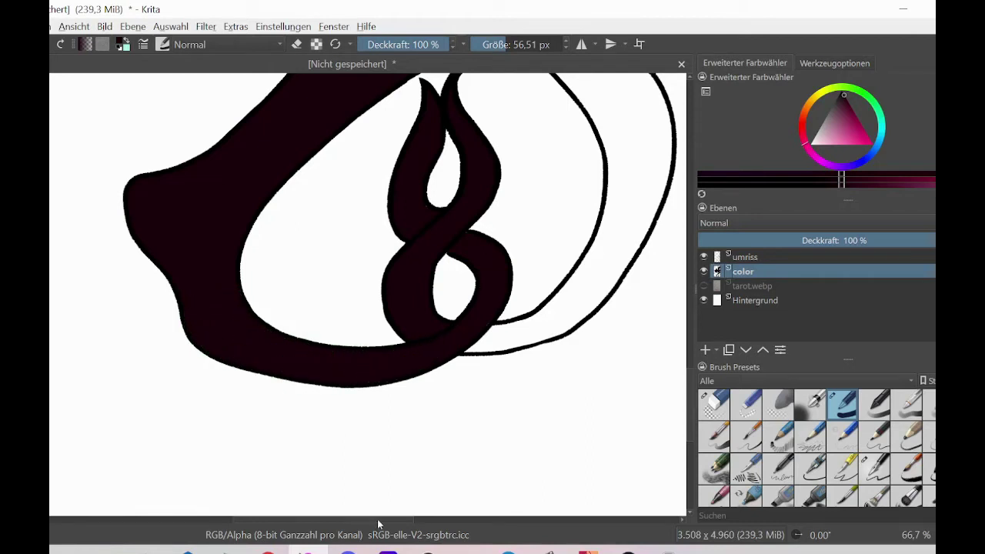
Step: Fill the right foot and its curved band around the flame with the dark color
drag(377, 524, 417, 524)
mouse_move(341, 350)
mouse_down()
mouse_move(426, 309)
mouse_move(446, 285)
mouse_move(469, 214)
mouse_move(391, 318)
mouse_move(318, 343)
mouse_move(361, 341)
mouse_move(430, 310)
mouse_up()
drag(692, 363, 693, 343)
mouse_move(439, 433)
mouse_down()
mouse_move(500, 297)
mouse_move(479, 334)
mouse_move(466, 239)
mouse_up()
mouse_move(347, 154)
mouse_down()
mouse_move(402, 186)
mouse_move(459, 260)
mouse_move(459, 327)
mouse_up()
mouse_move(416, 123)
mouse_down()
mouse_move(499, 211)
mouse_move(516, 284)
mouse_move(476, 386)
mouse_move(480, 247)
mouse_move(454, 197)
mouse_move(415, 158)
mouse_move(377, 148)
mouse_up()
Step: Fill the remaining gaps in the left figure's waist and belly up to the forearm
key(minus)
key(minus)
key(minus)
key(minus)
key(minus)
drag(694, 376, 694, 315)
key(plus)
key(plus)
key(plus)
key(plus)
mouse_move(204, 368)
mouse_down()
mouse_move(187, 282)
mouse_move(239, 396)
mouse_up()
drag(161, 248, 163, 278)
mouse_move(143, 279)
mouse_down()
mouse_move(139, 240)
mouse_move(121, 275)
mouse_up()
drag(106, 253, 109, 279)
drag(125, 376, 227, 377)
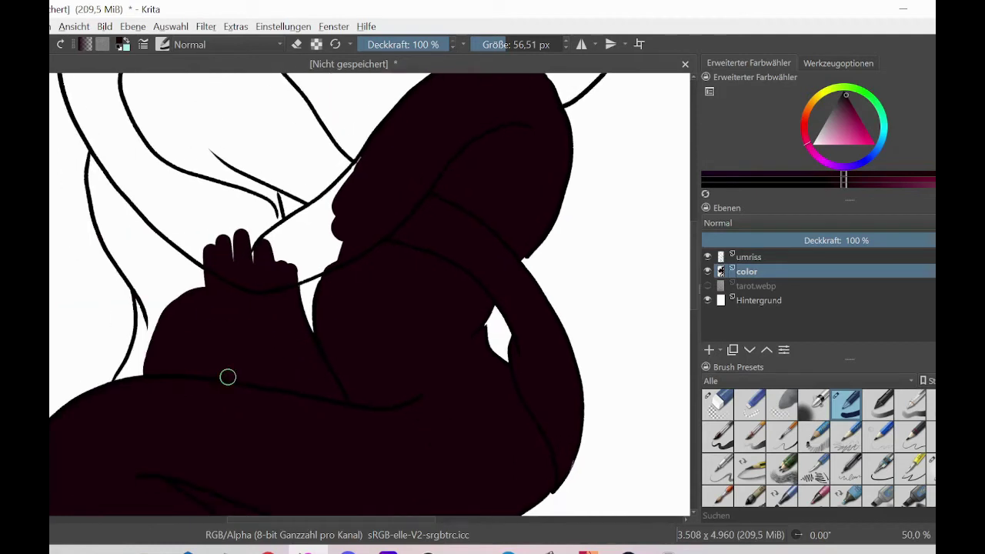
Step: Fill the forearms, left figure's side and shoulder with the dark color, enlarging the brush to 93.27 px
mouse_move(106, 146)
mouse_down()
mouse_move(94, 188)
mouse_move(116, 259)
mouse_move(143, 294)
mouse_move(141, 338)
mouse_move(198, 225)
mouse_move(135, 278)
mouse_move(117, 193)
mouse_move(128, 174)
mouse_move(190, 213)
mouse_move(229, 298)
mouse_move(256, 275)
mouse_move(215, 120)
mouse_move(167, 144)
mouse_move(109, 115)
mouse_move(349, 216)
mouse_move(269, 243)
mouse_move(365, 169)
mouse_move(337, 224)
mouse_move(276, 273)
mouse_move(324, 259)
mouse_up()
scroll(326, 259, up, 3)
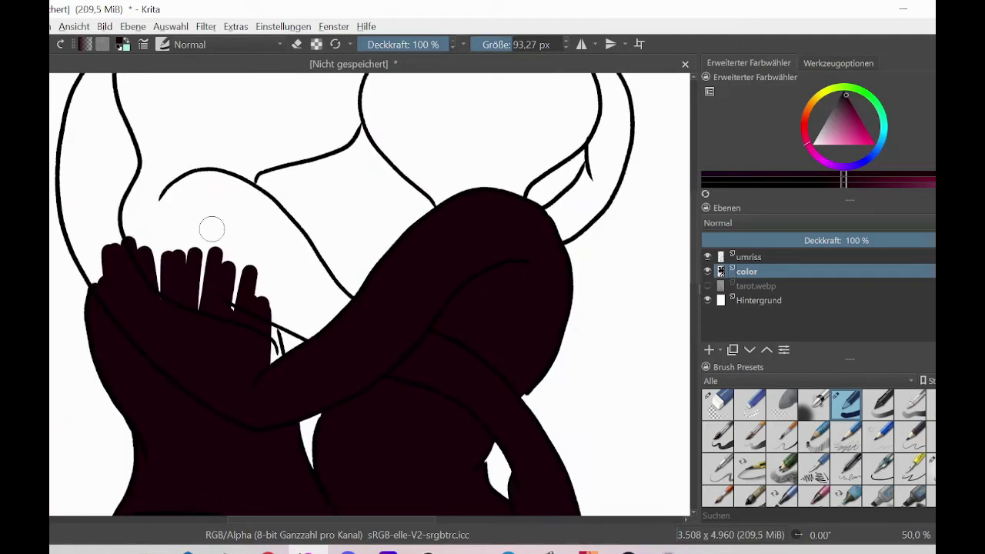
mouse_move(211, 226)
mouse_down()
mouse_move(114, 275)
mouse_move(93, 271)
mouse_move(78, 224)
mouse_move(88, 166)
mouse_move(182, 153)
mouse_move(232, 277)
mouse_move(327, 334)
mouse_up()
mouse_move(272, 366)
mouse_down()
mouse_move(244, 244)
mouse_move(257, 252)
mouse_move(214, 182)
mouse_move(263, 207)
mouse_move(345, 308)
mouse_move(232, 205)
mouse_up()
Step: Fill both heads and the arms holding them, reducing the brush to 32.71 px for the raised hand
drag(693, 267, 693, 235)
mouse_move(117, 234)
mouse_down()
mouse_move(68, 359)
mouse_move(128, 208)
mouse_move(160, 180)
mouse_move(220, 154)
mouse_move(303, 161)
mouse_move(351, 211)
mouse_move(351, 280)
mouse_move(308, 313)
mouse_move(297, 226)
mouse_move(167, 205)
mouse_move(266, 251)
mouse_move(420, 226)
mouse_move(424, 202)
mouse_move(397, 220)
mouse_move(530, 327)
mouse_move(578, 224)
mouse_move(567, 219)
mouse_up()
mouse_move(514, 342)
mouse_down()
mouse_move(477, 343)
mouse_move(439, 347)
mouse_up()
mouse_move(380, 277)
mouse_down()
mouse_move(387, 307)
mouse_move(441, 361)
mouse_move(407, 301)
mouse_move(436, 270)
mouse_move(374, 279)
mouse_move(446, 369)
mouse_move(391, 265)
mouse_move(440, 312)
mouse_move(478, 235)
mouse_move(548, 232)
mouse_move(580, 243)
mouse_move(601, 316)
mouse_move(579, 363)
mouse_move(600, 324)
mouse_up()
key(ctrl+z)
drag(518, 48, 502, 48)
drag(602, 230, 618, 255)
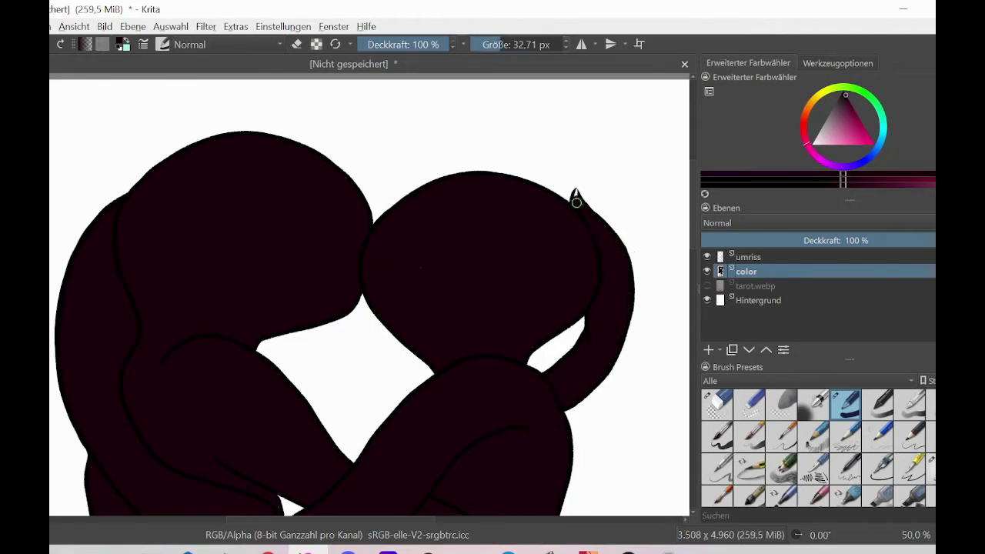
Step: Move the filled color layer slightly to the right to center the silhouette on the page
drag(692, 204, 692, 279)
key(ctrl+minus)
key(ctrl+minus)
key(ctrl+minus)
key(ctrl+minus)
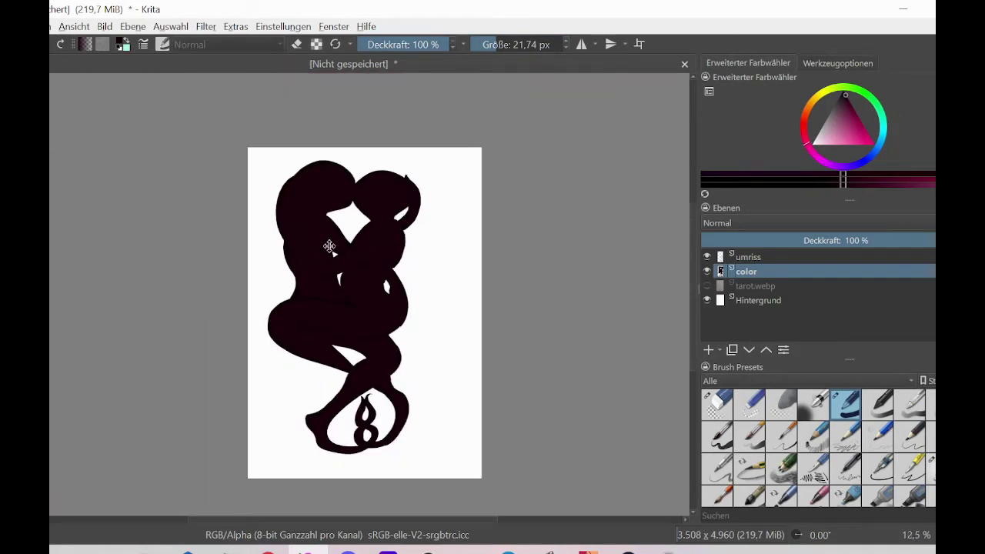
mouse_move(329, 246)
mouse_down()
mouse_move(318, 241)
mouse_move(324, 246)
mouse_up()
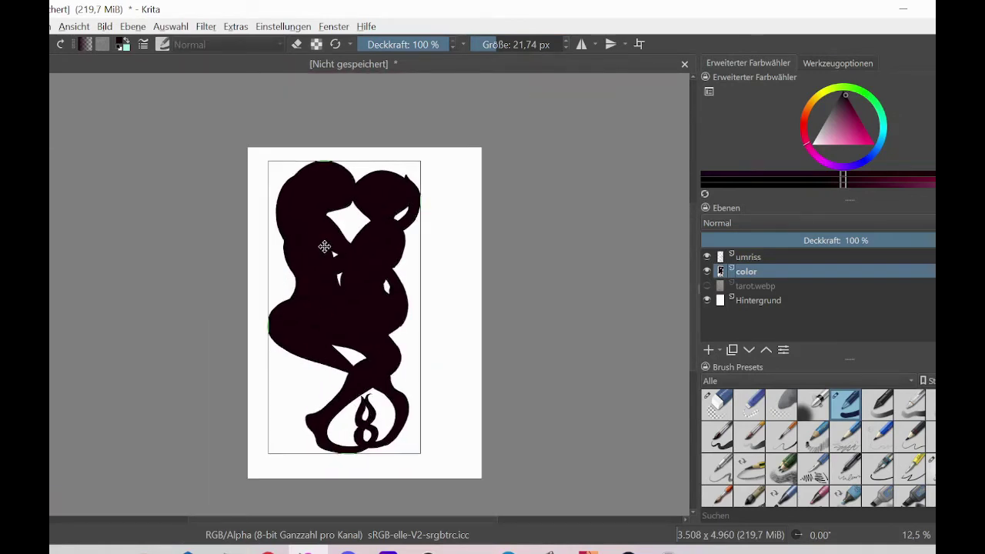
drag(373, 317, 387, 316)
Step: Move the umriss layer's line art to line up exactly with the shifted color silhouette
click(759, 260)
key(ctrl+plus)
key(ctrl+plus)
key(ctrl+plus)
key(ctrl+plus)
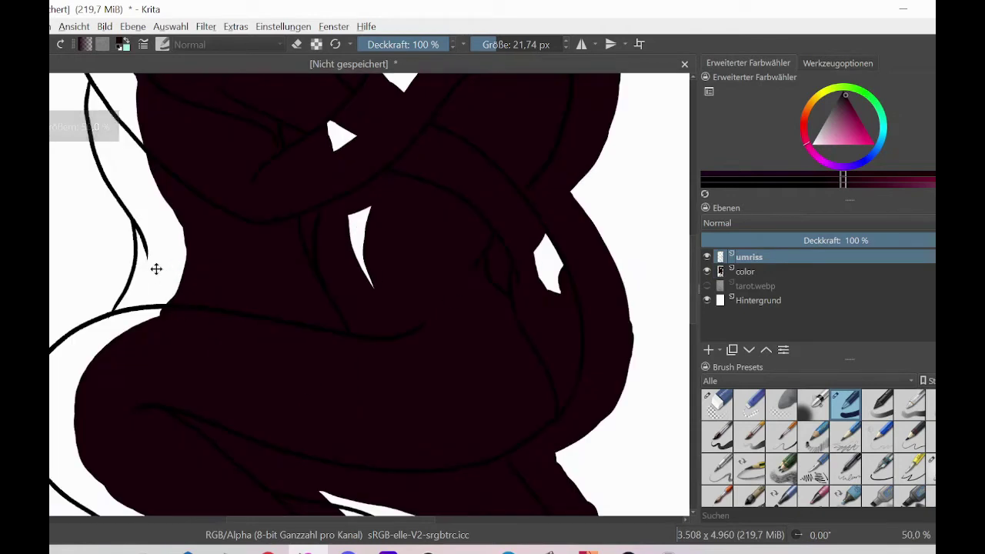
drag(148, 269, 191, 261)
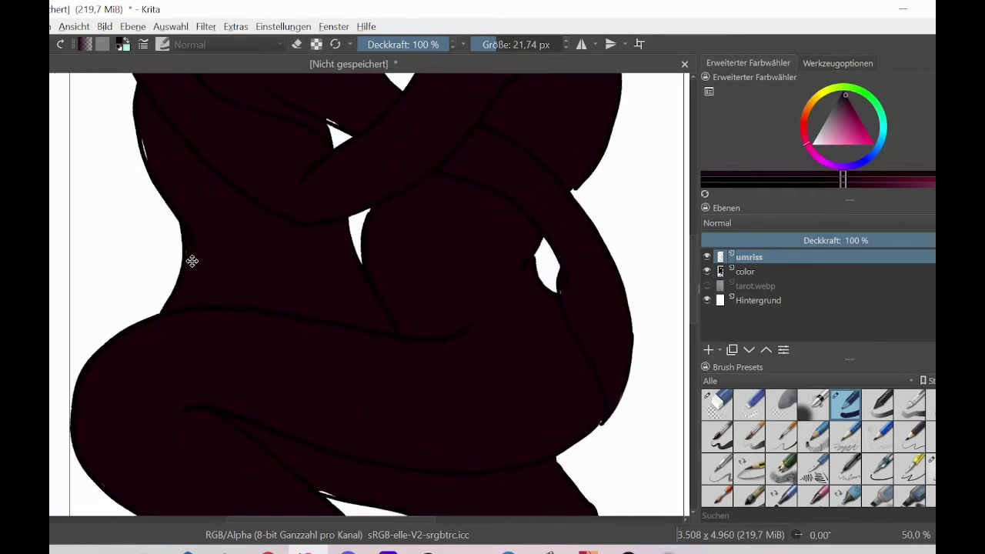
drag(693, 300, 696, 332)
drag(520, 336, 522, 331)
drag(694, 337, 717, 232)
Step: Choose a medium-dark magenta purple as the new paint color
key(ctrl+minus)
key(ctrl+minus)
key(ctrl+minus)
key(ctrl+minus)
key(ctrl+minus)
scroll(693, 325, up, 3)
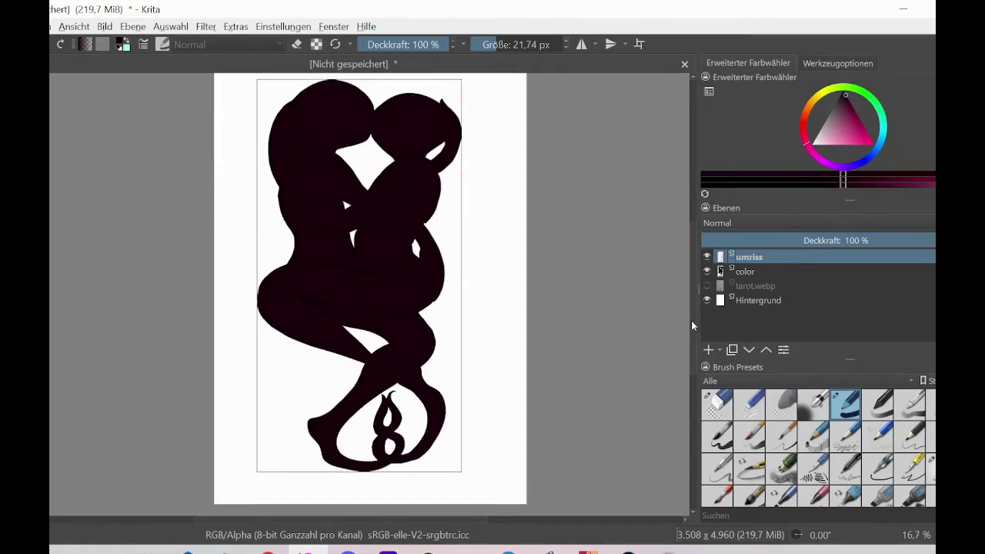
drag(859, 137, 856, 125)
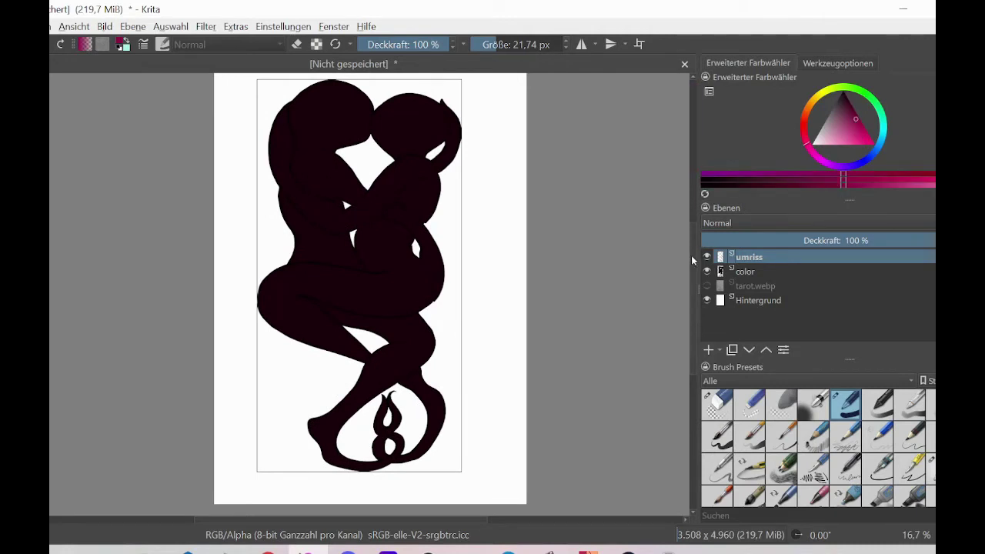
drag(692, 257, 696, 206)
drag(846, 169, 813, 158)
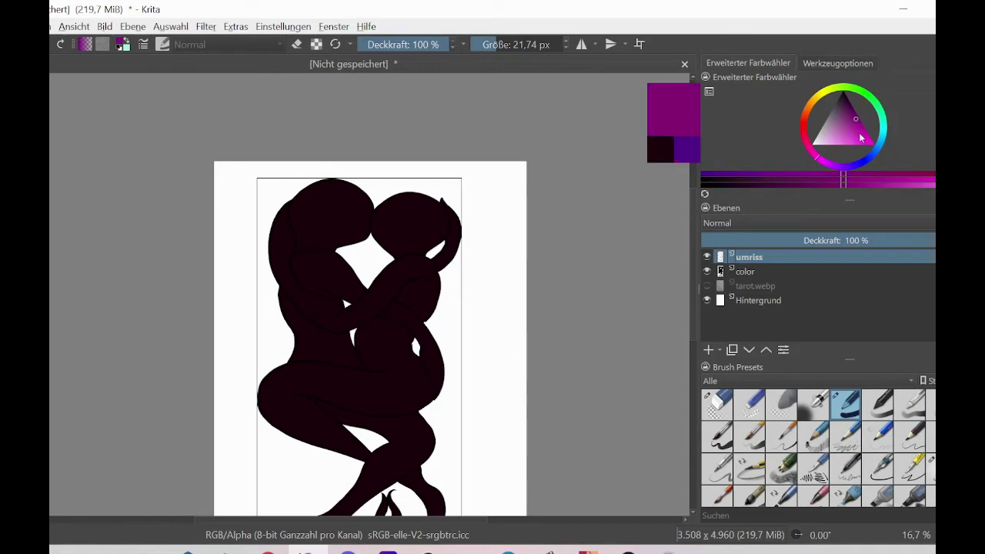
Step: Paint a magenta highlight along the face side of the right head on the color layer with a 46.85 px brush
key(b)
scroll(349, 294, up, 2)
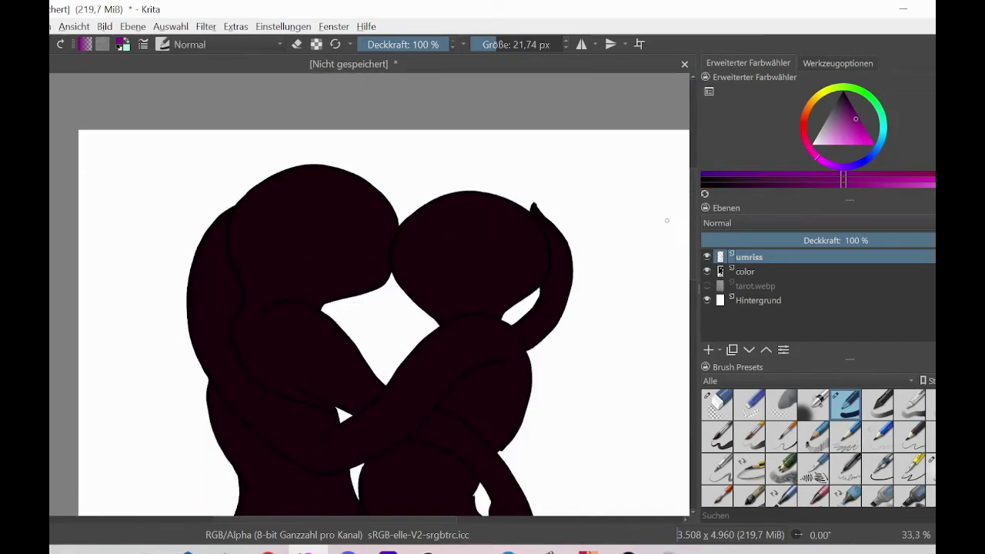
drag(412, 242, 397, 244)
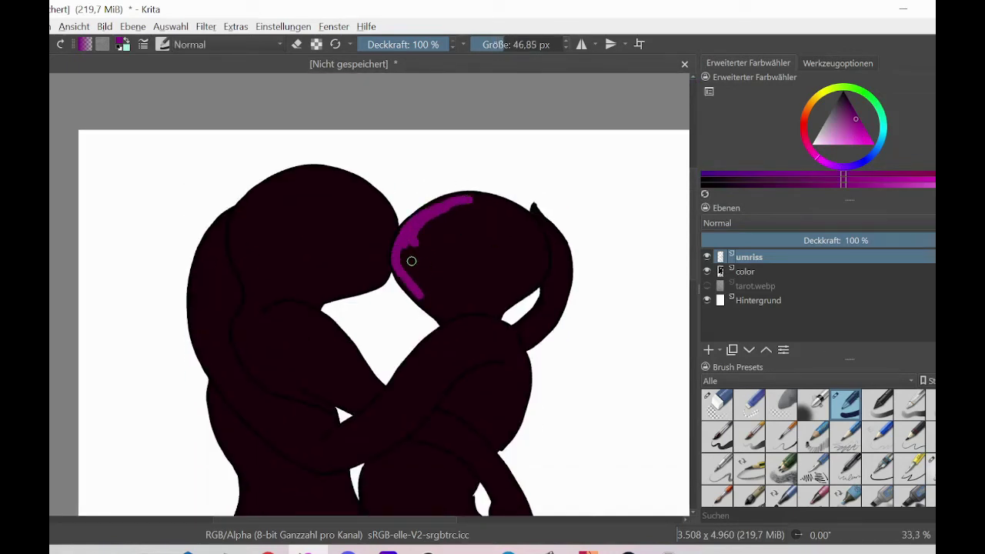
key(ctrl+z)
click(750, 272)
drag(458, 200, 402, 241)
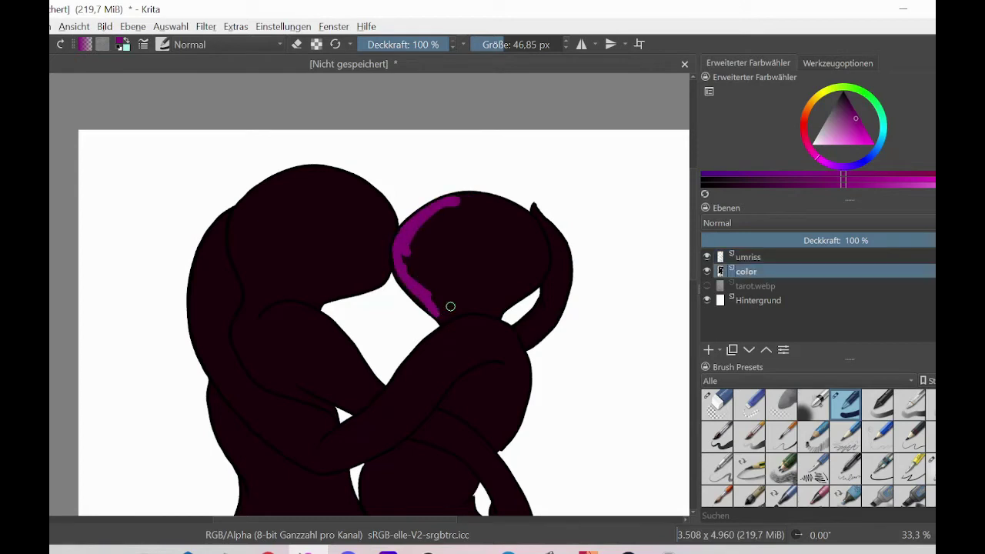
Step: Paint magenta highlights on the raised hand at the right head and along the outer edge of the arm reaching around the left head
drag(536, 212, 548, 305)
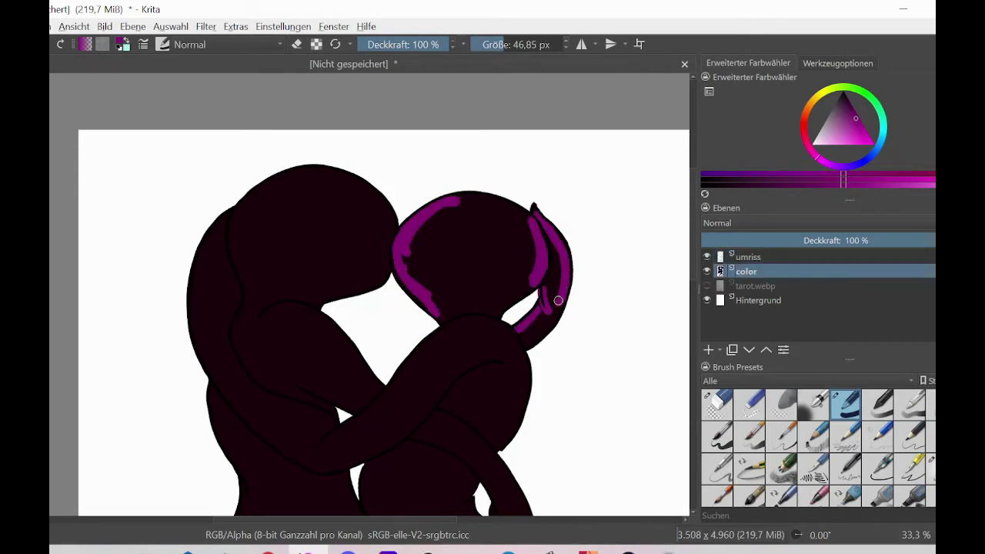
mouse_move(417, 357)
mouse_down()
mouse_move(455, 325)
mouse_move(502, 327)
mouse_up()
drag(694, 246, 694, 270)
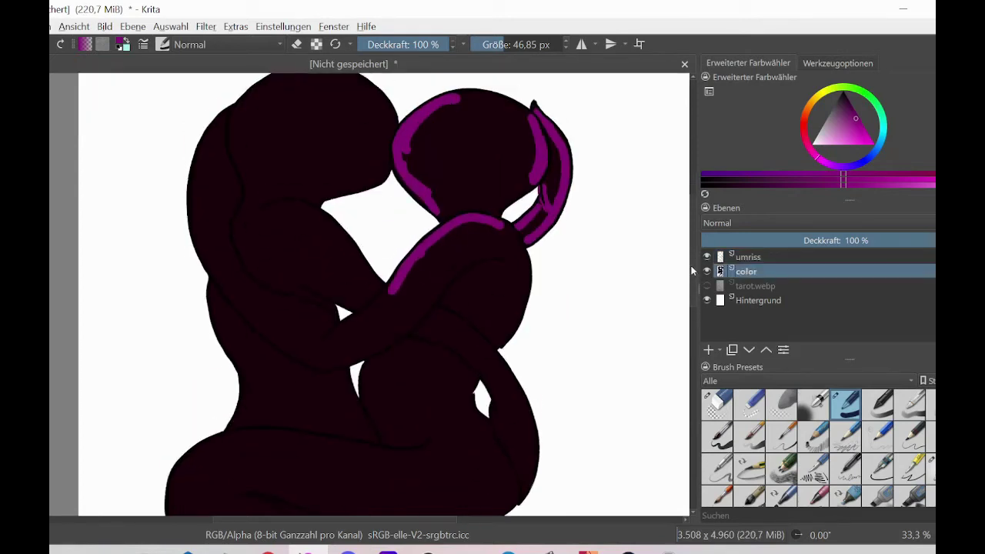
drag(400, 271, 324, 338)
mouse_move(204, 154)
mouse_down()
mouse_move(207, 257)
mouse_move(282, 345)
mouse_up()
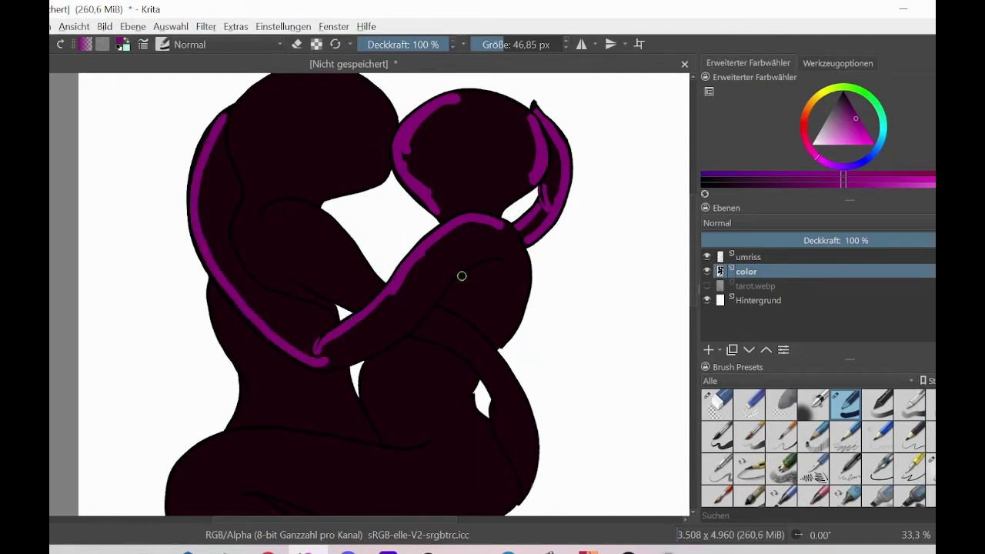
Step: Add magenta highlights to the inner edges of the bent arm, the arm around the waist, and the left figure's shoulder
drag(496, 250, 343, 361)
mouse_move(415, 332)
mouse_down()
mouse_move(497, 408)
mouse_move(523, 488)
mouse_up()
drag(469, 339, 525, 406)
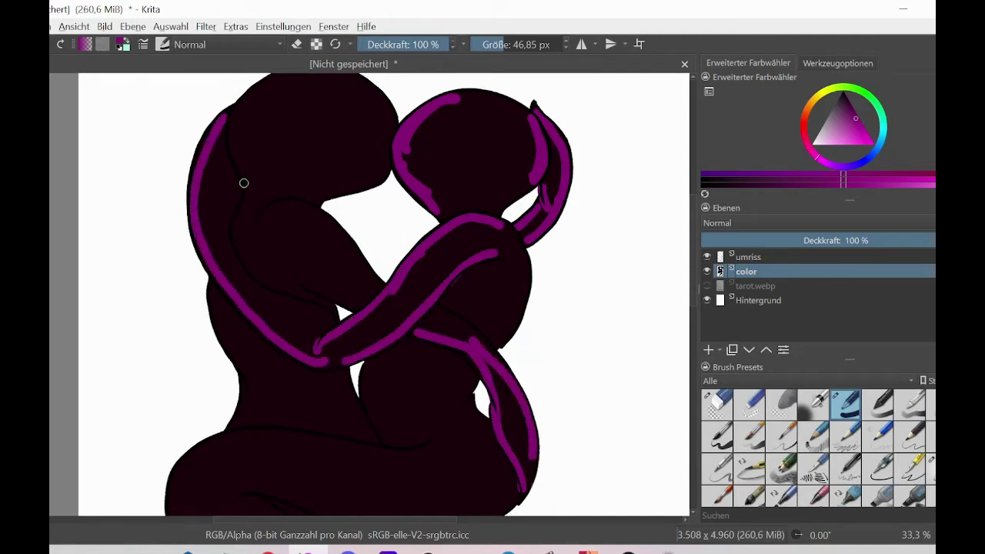
drag(226, 124, 323, 317)
drag(261, 219, 368, 287)
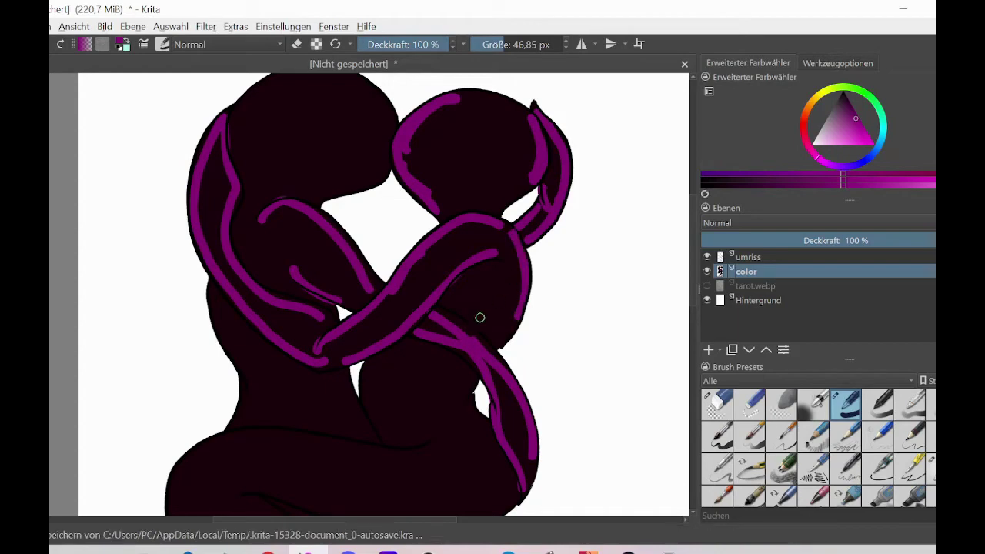
Step: Paint magenta highlights along the left figure's torso front, the upper thigh, the shin, and both edges of the folded calf
drag(339, 367, 378, 439)
scroll(377, 440, down, 5)
mouse_move(181, 248)
mouse_down()
mouse_move(268, 211)
mouse_move(460, 218)
mouse_move(388, 222)
mouse_move(279, 340)
mouse_up()
scroll(462, 369, down, 4)
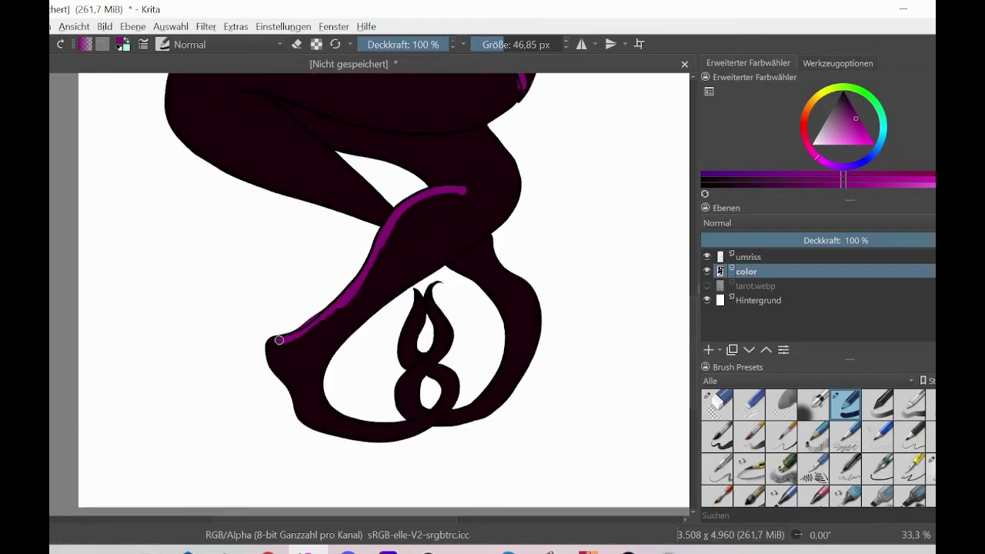
scroll(562, 331, up, 4)
drag(223, 326, 332, 375)
drag(252, 261, 385, 369)
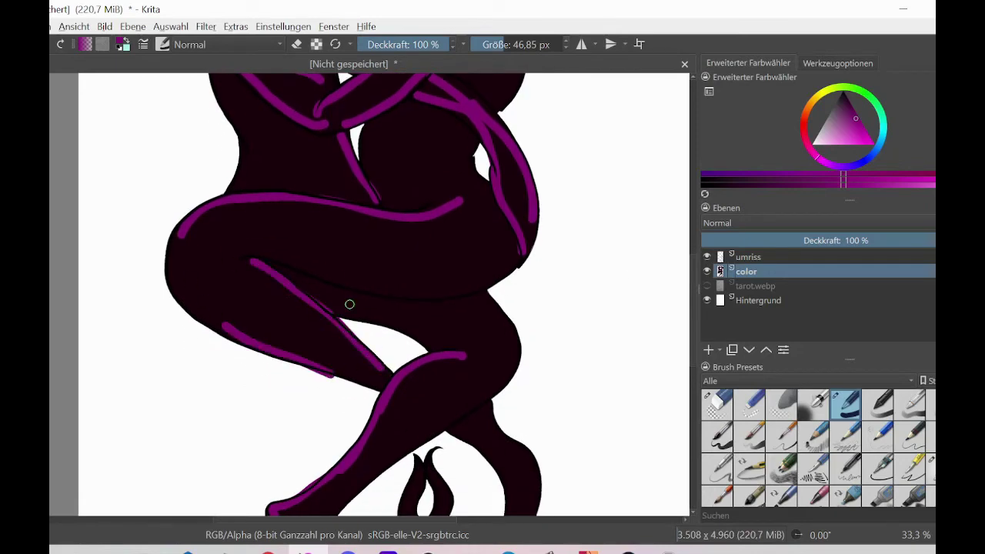
Step: Add magenta highlights to the inner thigh, knee and calf of the crossed leg, the far lower leg, and the knotted feet
drag(296, 278, 440, 348)
drag(482, 296, 517, 362)
drag(505, 377, 427, 433)
scroll(454, 323, down, 3)
drag(454, 298, 472, 445)
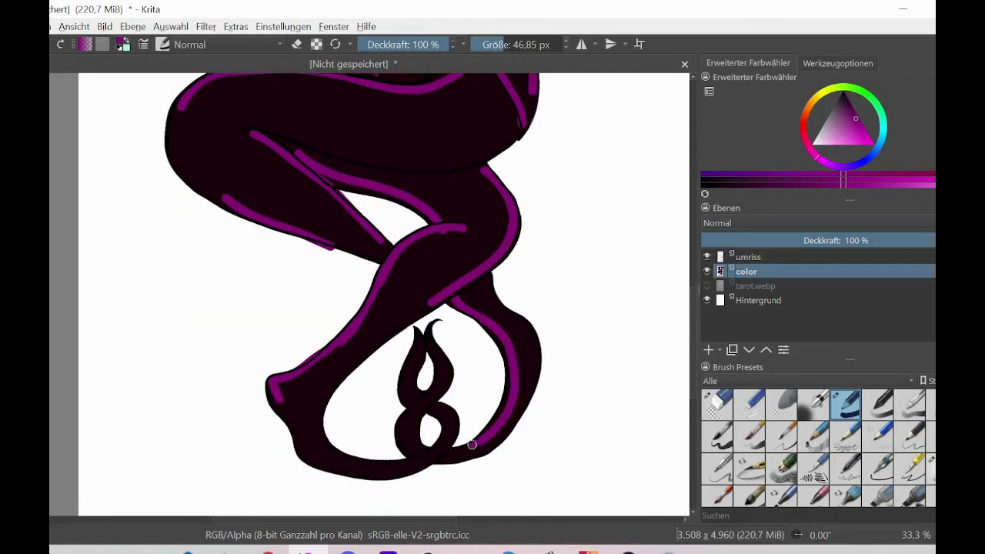
drag(410, 413, 438, 361)
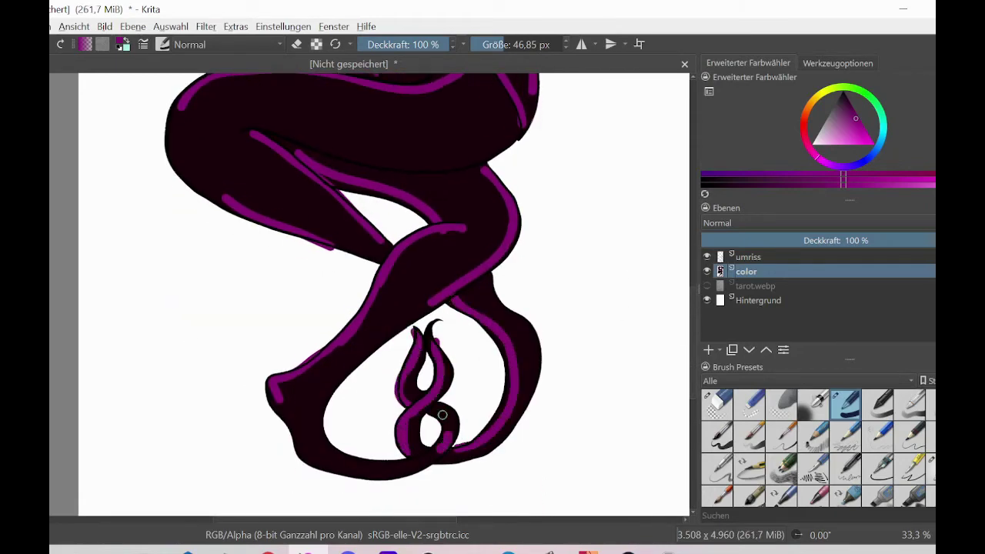
Step: Paint magenta highlights along the thigh's underside, the left figure's back, and the outline of the left head
drag(317, 144, 513, 123)
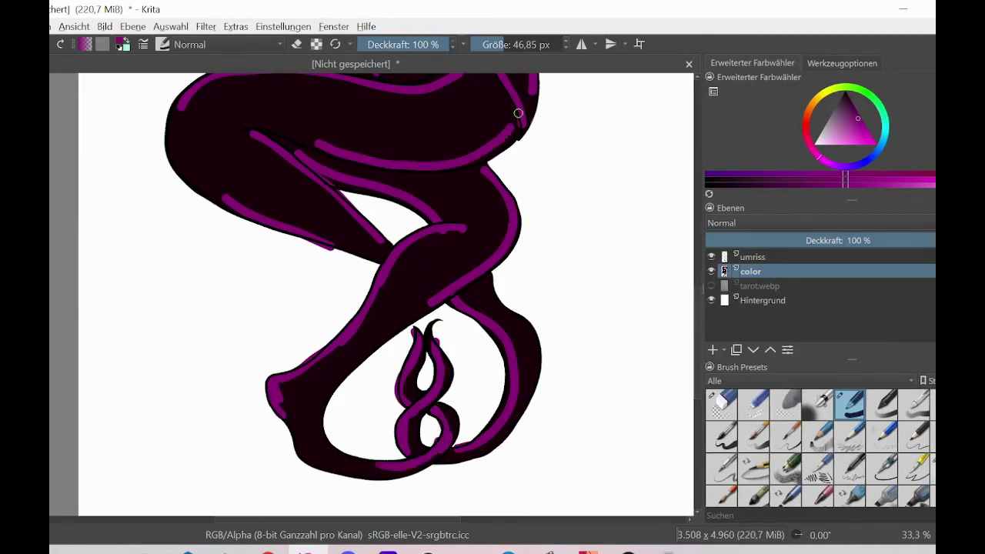
drag(451, 171, 519, 116)
scroll(528, 101, up, 7)
drag(232, 254, 243, 364)
scroll(243, 363, up, 3)
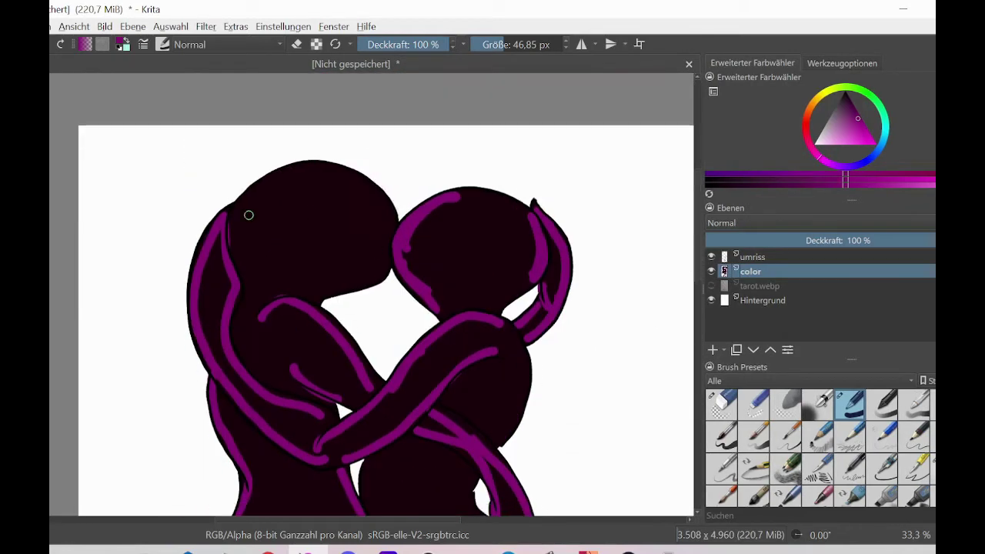
drag(248, 215, 395, 222)
Step: Sample the magenta from the arm again and undo the highlight strokes back to the first one on the right head
drag(698, 263, 698, 278)
click(885, 128)
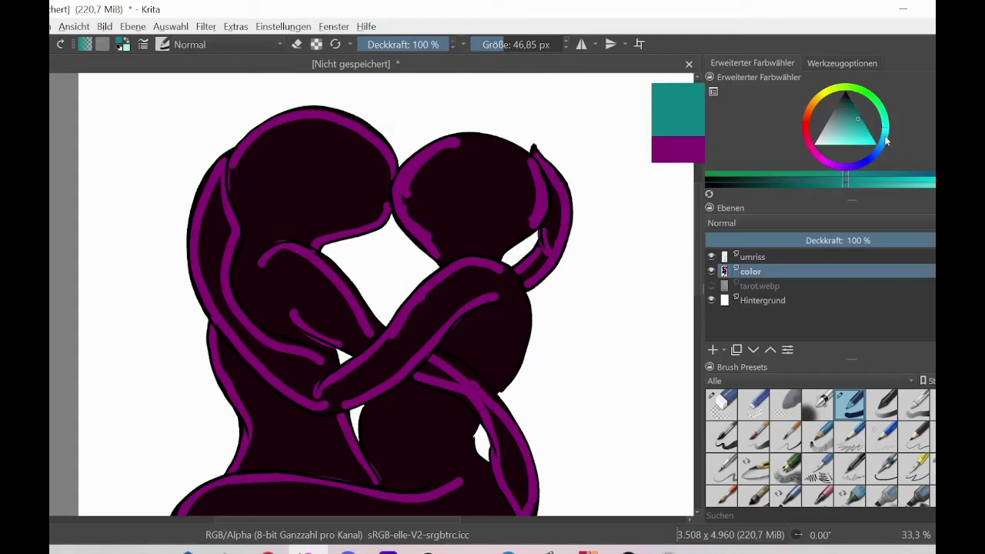
scroll(697, 235, down, 2)
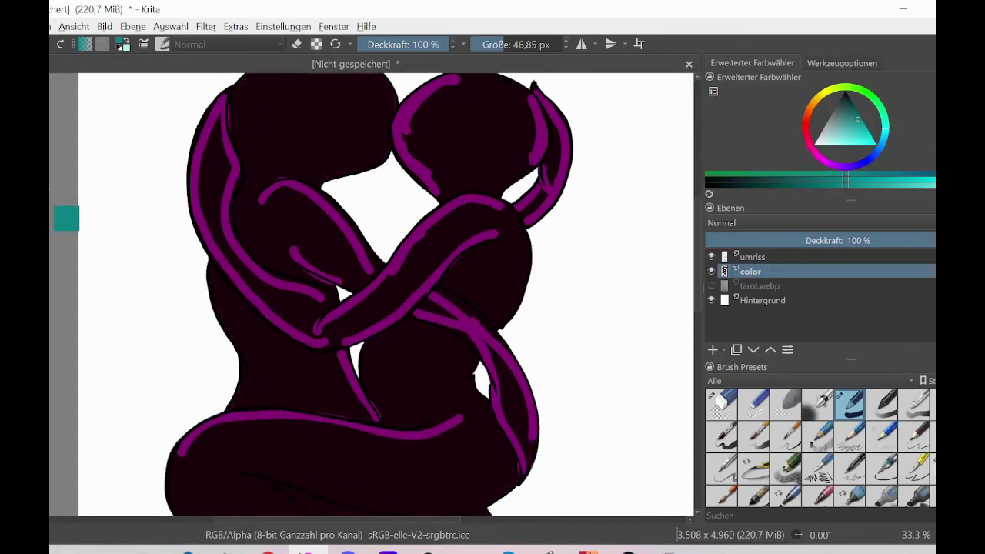
ctrl+click(197, 154)
key(ctrl+z)
key(ctrl+z)
key(ctrl+z)
key(ctrl+z)
key(ctrl+z)
key(ctrl+z)
key(ctrl+z)
drag(698, 251, 700, 264)
key(ctrl+z)
key(ctrl+z)
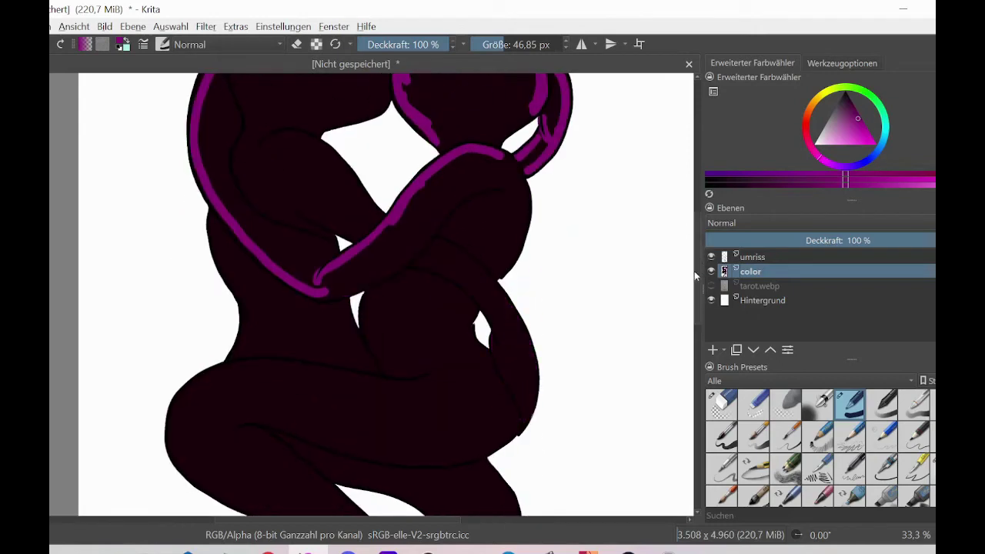
scroll(701, 254, up, 3)
key(ctrl+z)
key(ctrl+z)
key(ctrl+z)
Step: Paint magenta highlights on the left-facing edges of the left head, the bent arm, the shoulder, and the arm around the waist
drag(235, 181, 323, 106)
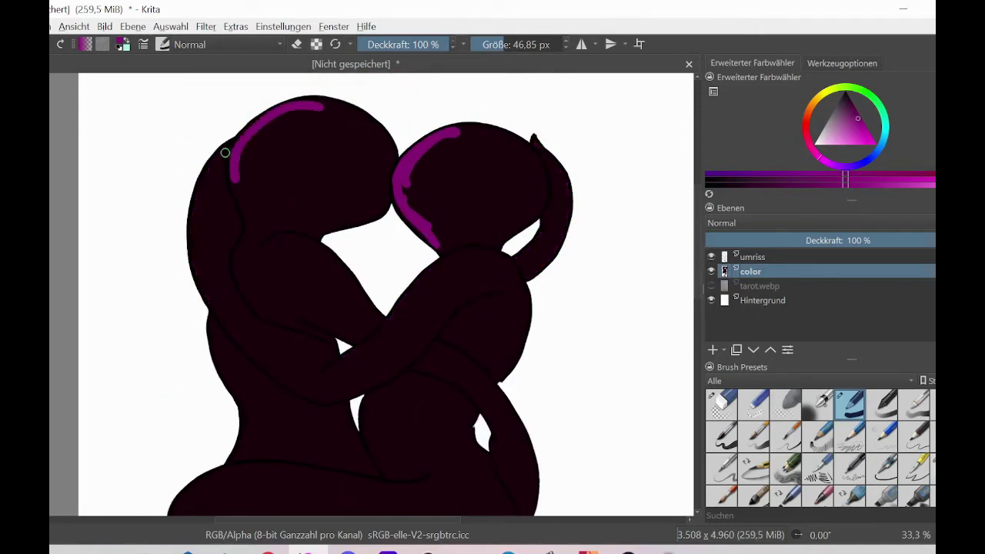
drag(225, 148, 304, 386)
drag(486, 251, 315, 380)
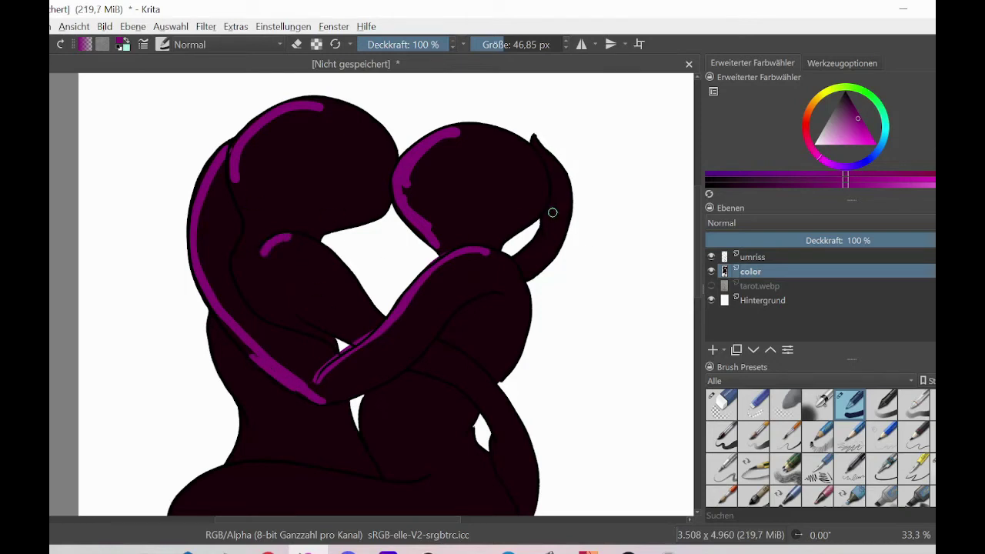
scroll(416, 191, down, 4)
drag(410, 202, 496, 293)
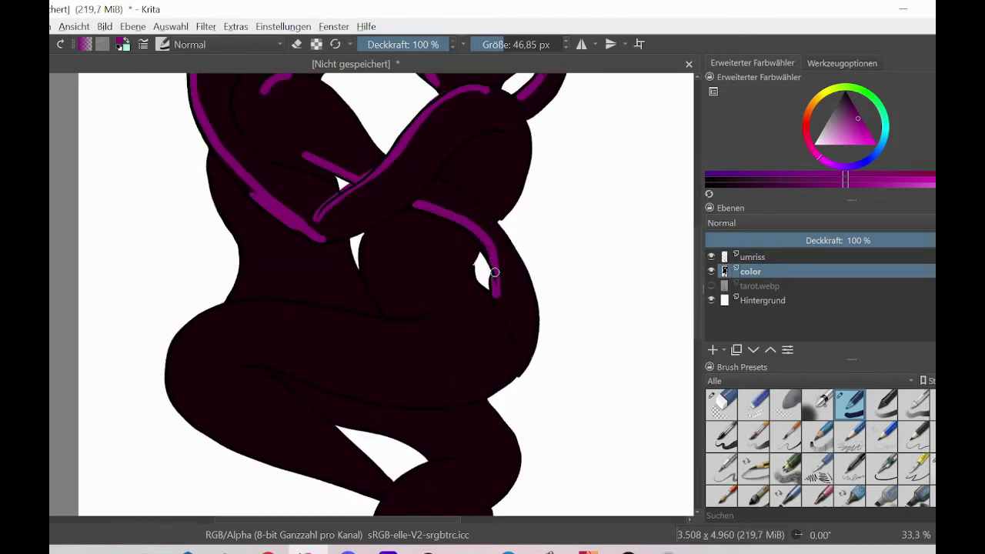
Step: Paint magenta highlights along the top of the thigh, around the knee, and down the crossed shin to the foot
drag(179, 353, 338, 306)
scroll(183, 225, down, 4)
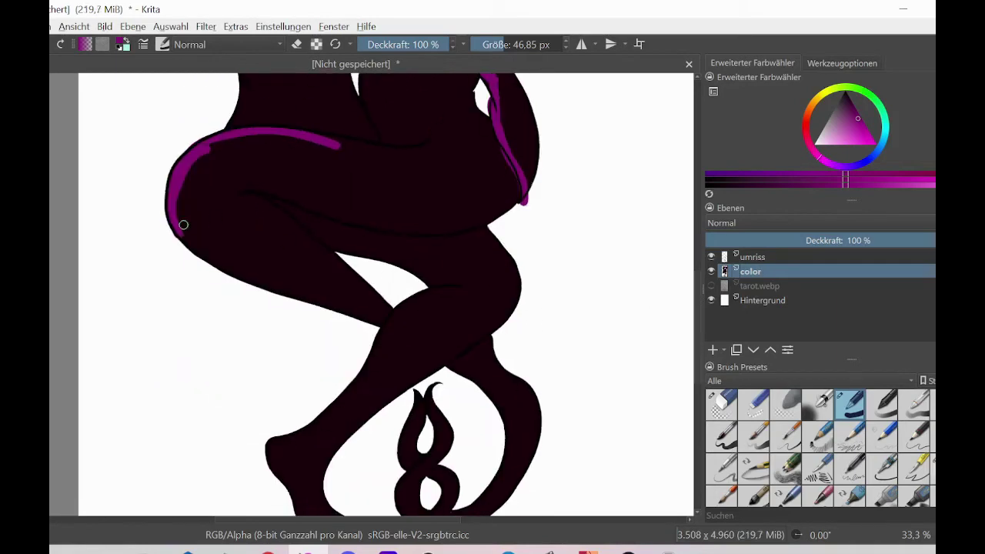
mouse_move(463, 291)
mouse_down()
mouse_move(388, 324)
mouse_move(270, 450)
mouse_up()
scroll(395, 409, down, 3)
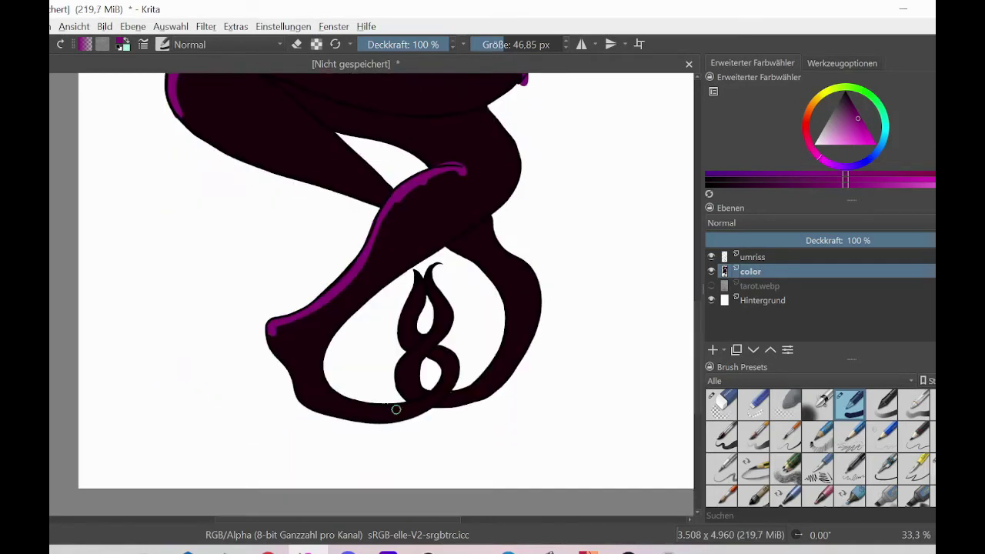
Step: Paint magenta highlights on the knotted feet, the far lower leg, the underside of the folded calf, and the outer foot edge
drag(434, 354, 407, 408)
drag(419, 286, 412, 306)
mouse_move(455, 391)
mouse_down()
mouse_move(453, 244)
mouse_move(504, 339)
mouse_up()
mouse_move(416, 361)
mouse_down()
mouse_move(411, 391)
mouse_move(428, 277)
mouse_up()
mouse_move(178, 101)
mouse_down()
mouse_move(266, 162)
mouse_move(385, 207)
mouse_up()
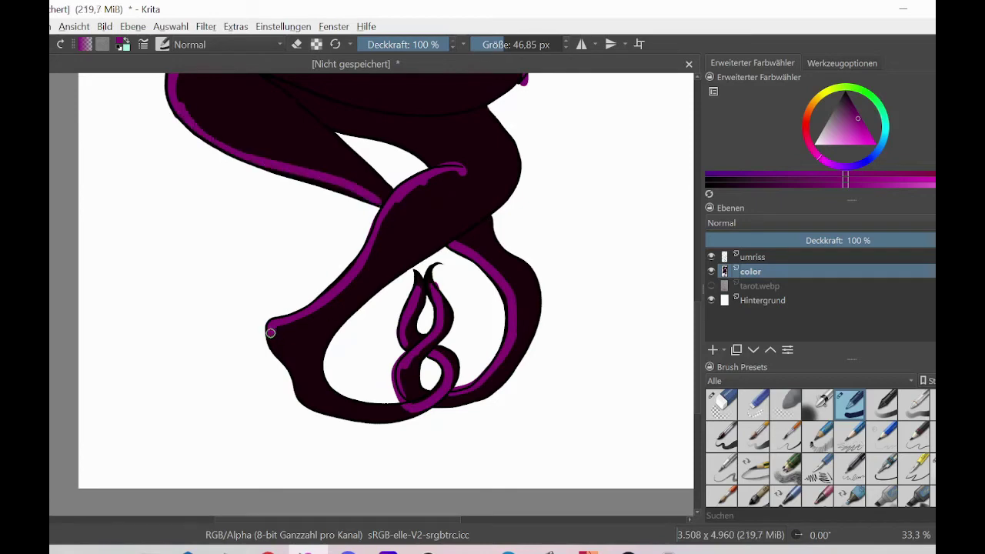
drag(269, 331, 431, 417)
Step: Add magenta highlights to the knee fold, the left figure's back, the right figure's belly, and the rest of the thigh top
scroll(244, 366, up, 7)
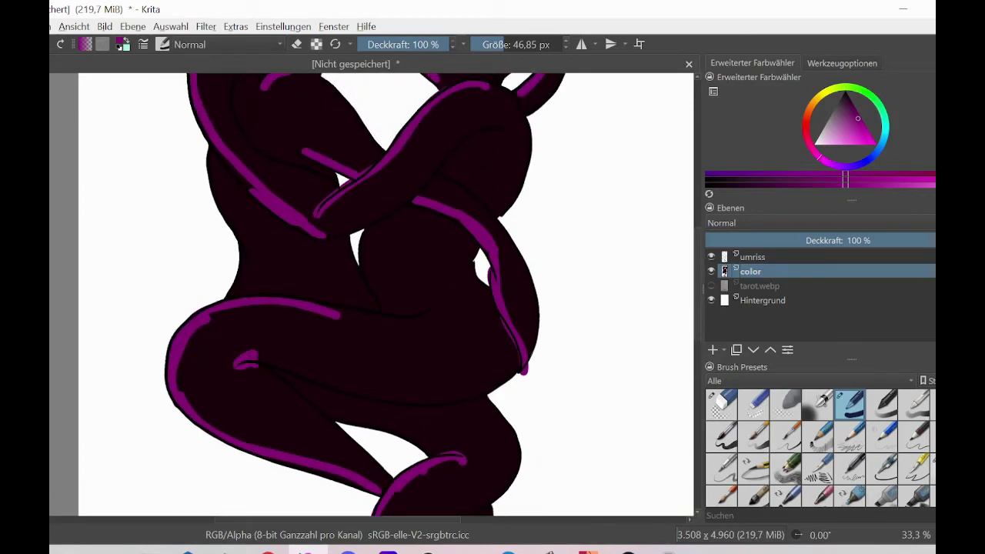
scroll(216, 263, up, 2)
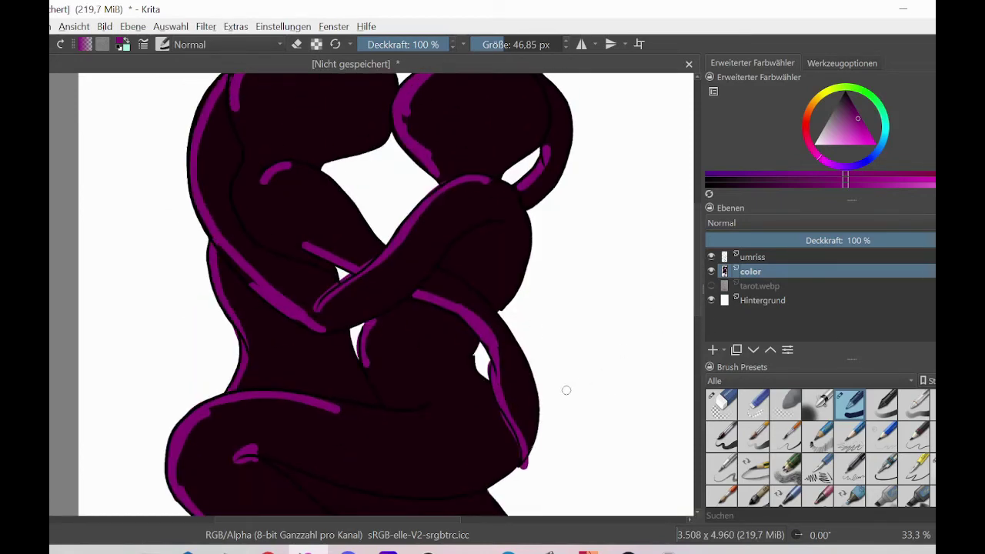
scroll(699, 318, up, 2)
Step: Choose teal and paint highlights on the right-facing edges of both heads, the raised hand, the right figure's back, and the bent arm
click(887, 136)
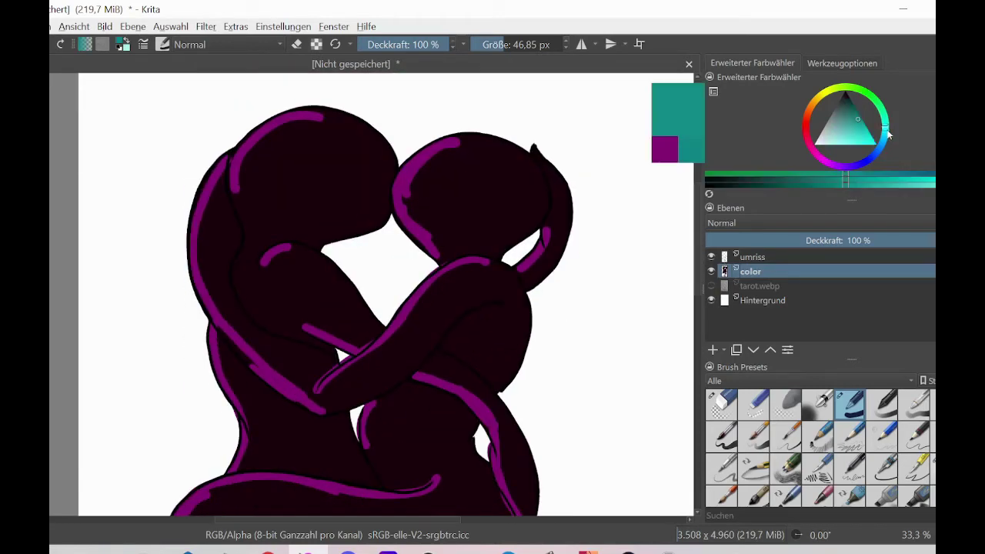
drag(329, 117, 389, 179)
mouse_move(464, 139)
mouse_down()
mouse_move(531, 227)
mouse_move(484, 254)
mouse_up()
mouse_move(541, 159)
mouse_down()
mouse_move(511, 283)
mouse_move(504, 384)
mouse_up()
drag(496, 303, 334, 408)
Step: Add teal highlights to the left figure's shoulder, the outer edge of the arm around the waist, and the lower back
scroll(700, 267, down, 3)
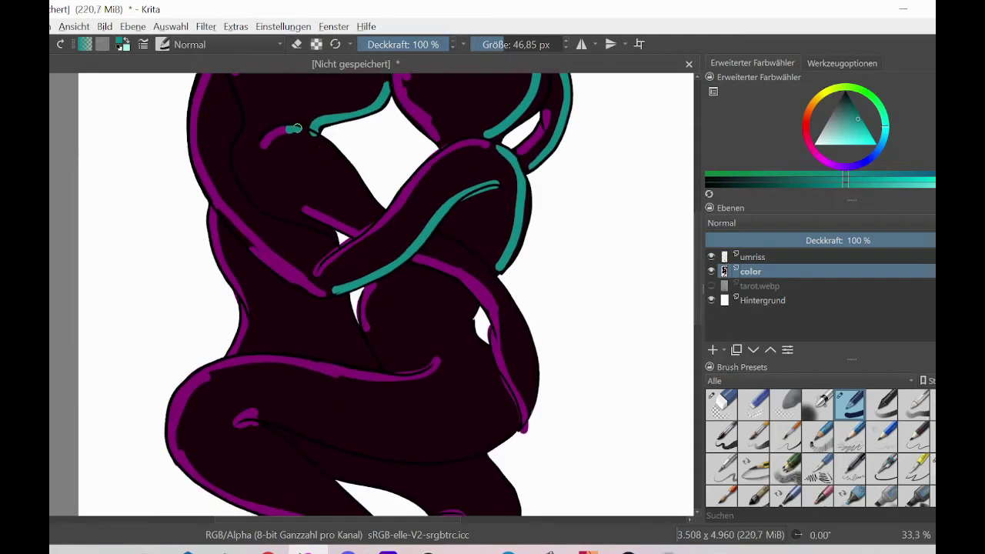
drag(291, 127, 380, 204)
mouse_move(431, 235)
mouse_down()
mouse_move(477, 257)
mouse_move(527, 411)
mouse_up()
drag(471, 300, 486, 354)
Step: Paint teal highlights along the underside of the thigh, the inner edge of the folded calf, and the crossed leg's inner thigh
mouse_move(517, 421)
mouse_down()
mouse_move(288, 431)
mouse_move(254, 422)
mouse_up()
scroll(261, 423, down, 2)
drag(254, 348, 388, 461)
drag(327, 394, 438, 443)
scroll(385, 294, down, 5)
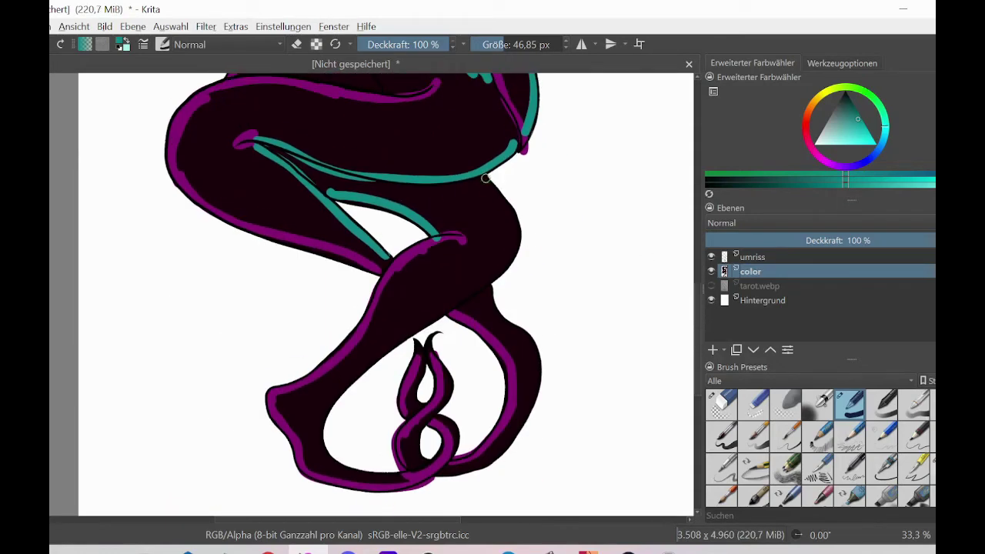
Step: Paint teal highlights from the crossed knee down the calf and foot, on the knotted feet, and along the far leg's outer edge
mouse_move(483, 180)
mouse_down()
mouse_move(323, 427)
mouse_move(394, 473)
mouse_up()
key(ctrl+z)
mouse_move(483, 179)
mouse_down()
mouse_move(321, 404)
mouse_move(408, 472)
mouse_up()
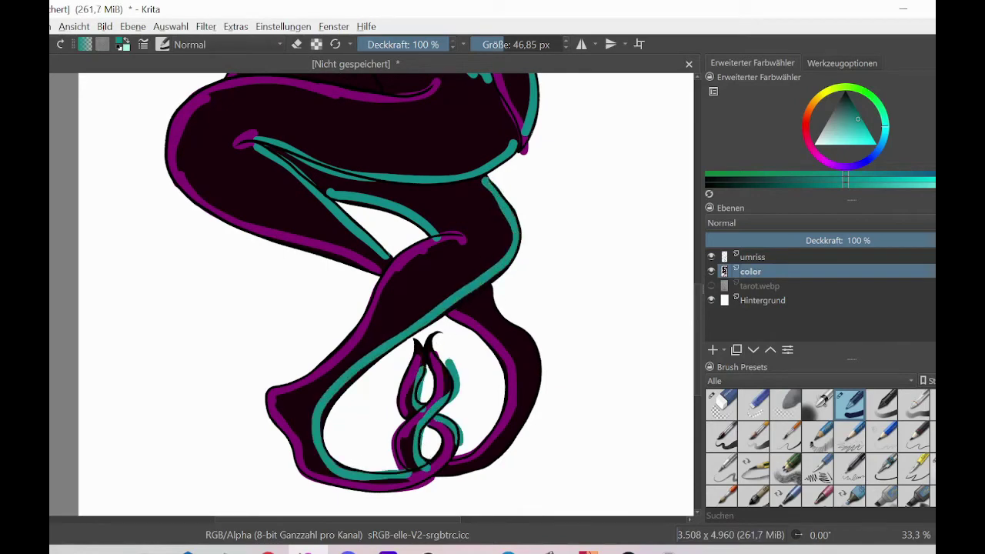
mouse_move(491, 283)
mouse_down()
mouse_move(531, 396)
mouse_move(436, 471)
mouse_up()
Step: Paint a teal highlight along the inner edge of the forearm that reaches around the left head
scroll(340, 333, up, 8)
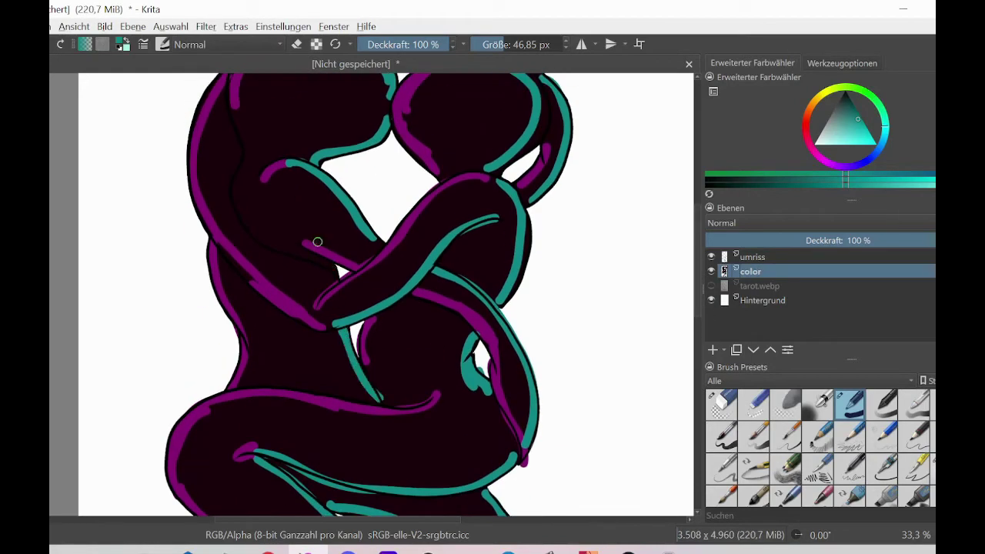
mouse_move(224, 91)
mouse_down()
mouse_move(231, 216)
mouse_move(338, 279)
mouse_up()
drag(696, 311, 696, 294)
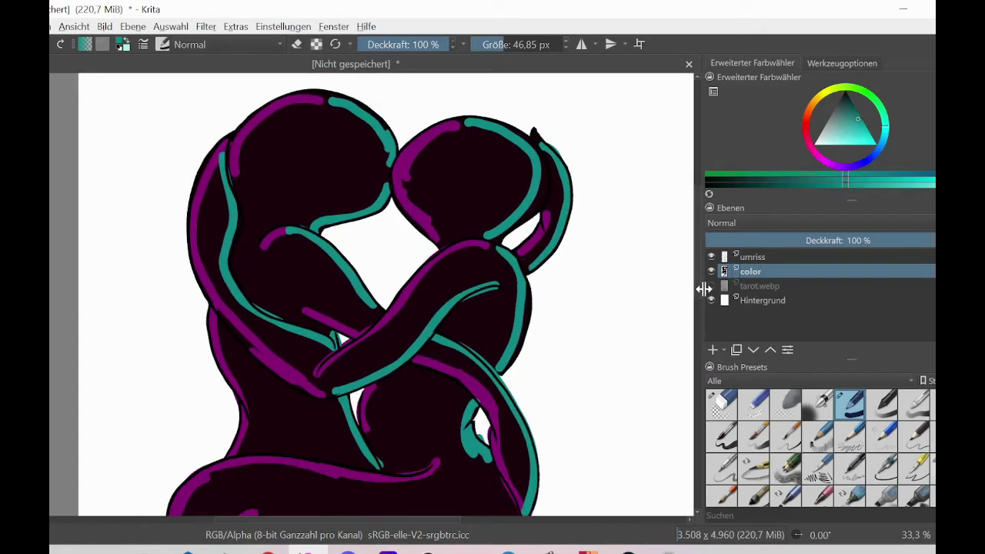
Step: Choose a soft blending brush and smudge the teal highlight on the right figure's lower back into the dark fill at 163.24 px
key(ctrl+minus)
key(ctrl+minus)
key(ctrl+minus)
key(ctrl+minus)
key(ctrl+plus)
key(ctrl+plus)
key(ctrl+plus)
key(ctrl+plus)
key(ctrl+plus)
scroll(815, 446, down, 5)
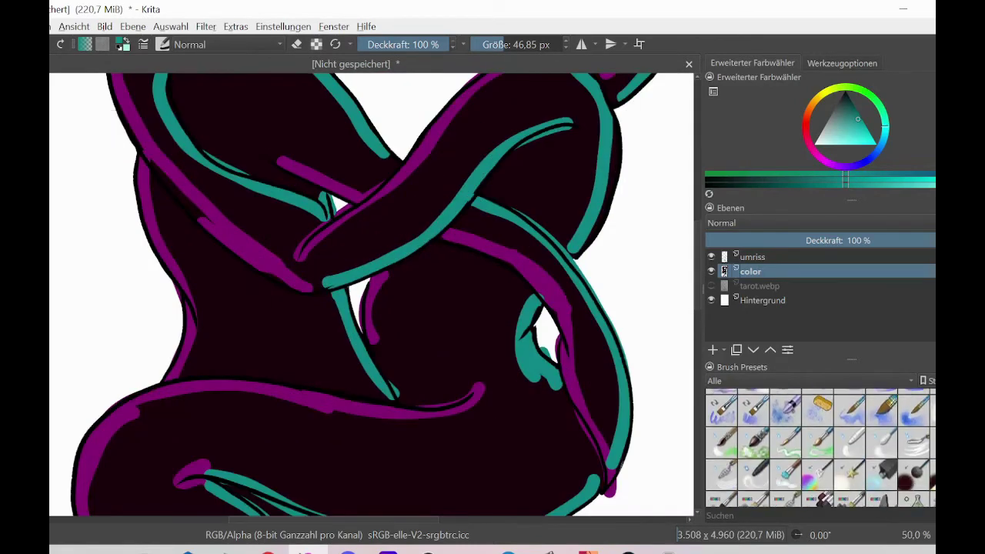
click(880, 450)
drag(514, 301, 528, 375)
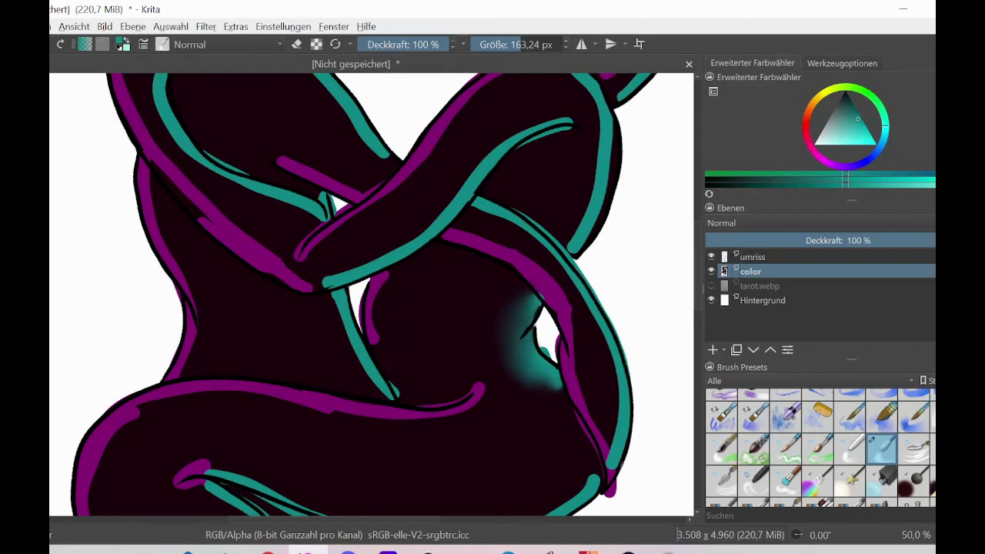
Step: Blend the magenta and teal highlights on both torsos' facing edges, the large thigh and the folded calf into the dark fill at 112.38 px
drag(385, 343, 402, 284)
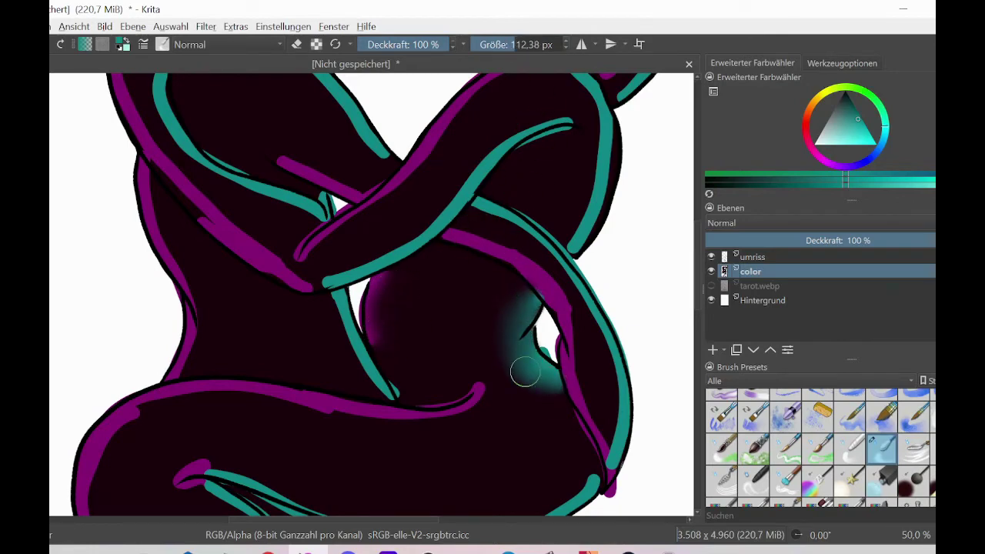
mouse_move(350, 313)
mouse_down()
mouse_move(377, 392)
mouse_move(466, 402)
mouse_move(246, 395)
mouse_up()
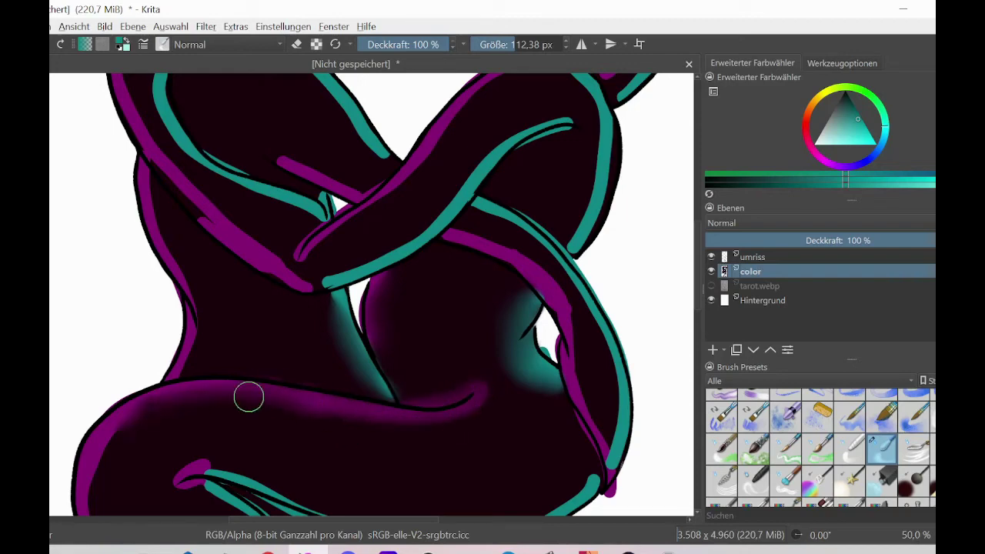
scroll(145, 323, down, 5)
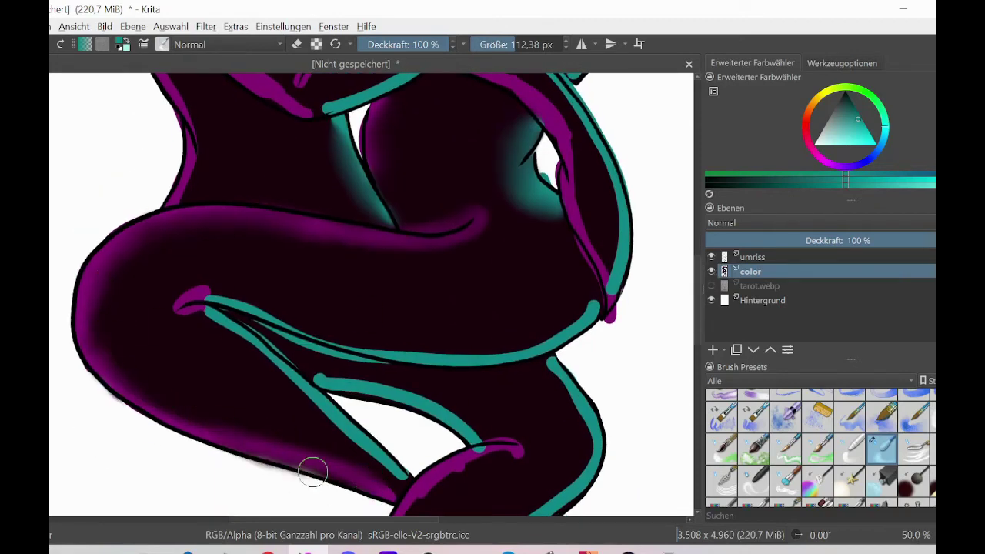
mouse_move(203, 306)
mouse_down()
mouse_move(213, 292)
mouse_move(580, 286)
mouse_move(578, 297)
mouse_move(226, 308)
mouse_move(208, 319)
mouse_move(499, 446)
mouse_move(260, 323)
mouse_move(554, 380)
mouse_up()
Step: Blend the magenta and teal highlights along the crossed leg's knee, calf and foot into the dark fill
scroll(695, 331, down, 5)
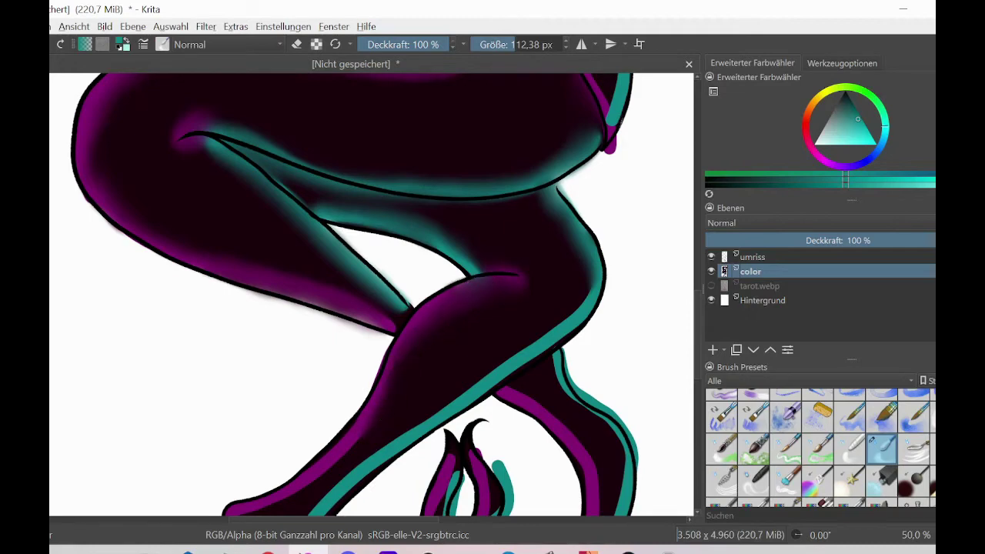
scroll(396, 310, down, 5)
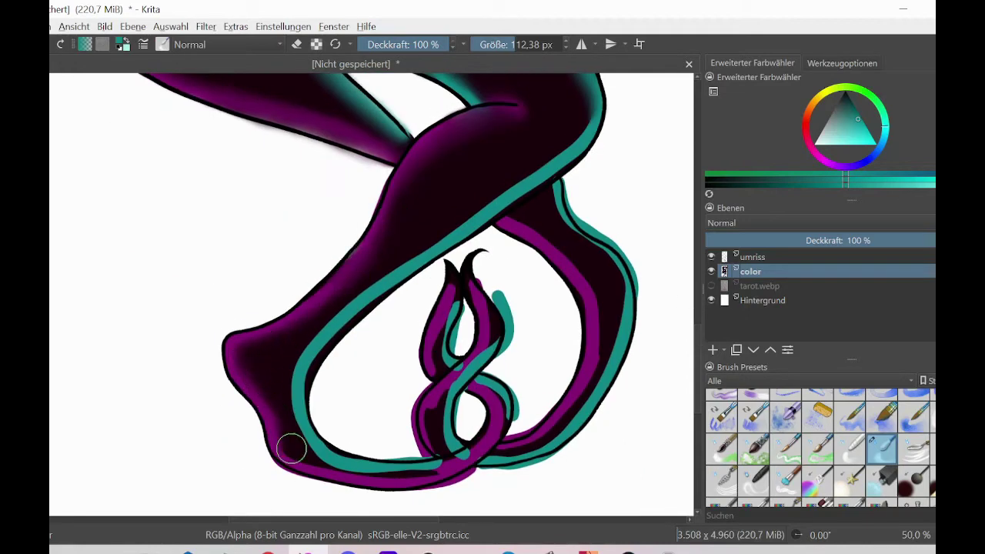
mouse_move(582, 120)
mouse_down()
mouse_move(468, 207)
mouse_move(285, 378)
mouse_move(312, 454)
mouse_up()
Step: Blend the highlights on the knotted feet at 64.57 px and along both edges of the far leg at 112.38 px
click(508, 44)
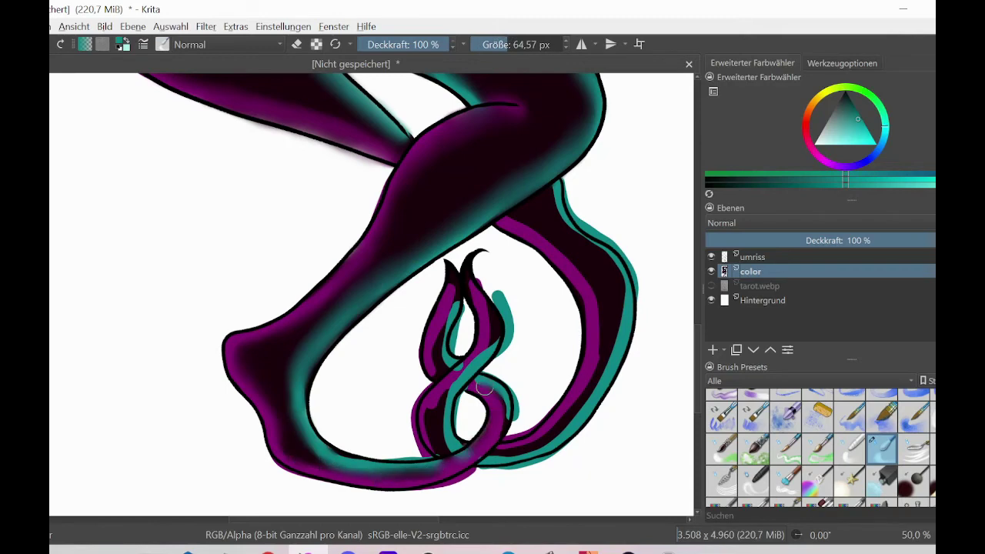
drag(441, 391, 444, 393)
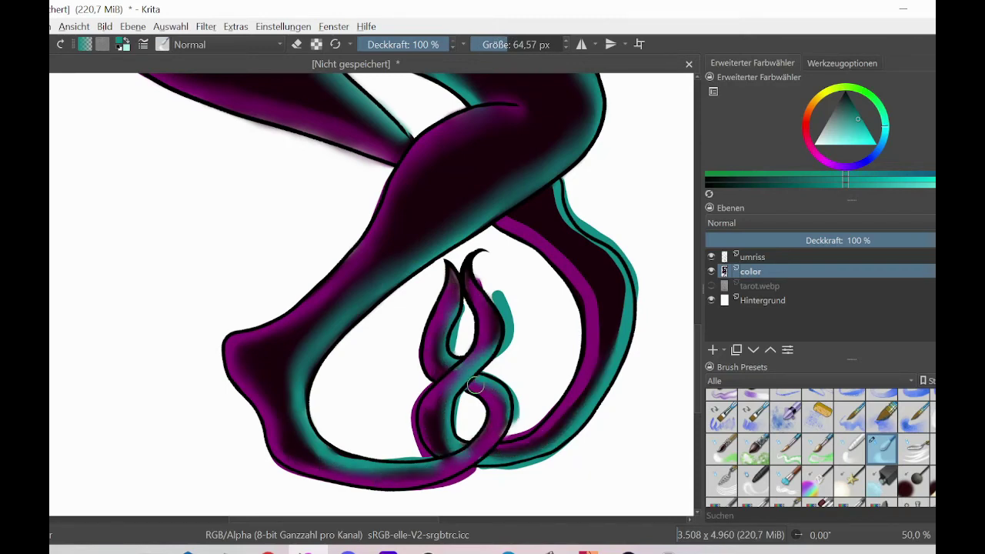
click(515, 45)
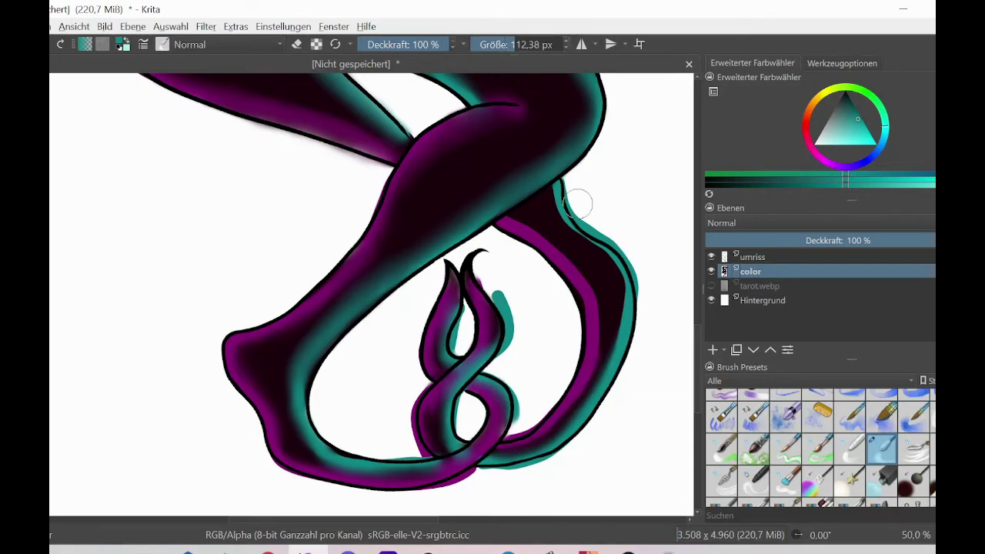
mouse_move(536, 438)
mouse_down()
mouse_move(593, 376)
mouse_move(545, 190)
mouse_up()
mouse_move(519, 220)
mouse_down()
mouse_move(579, 264)
mouse_move(545, 211)
mouse_move(622, 333)
mouse_up()
Step: Blend the highlights on the right figure's lower arm, the crossing forearm and the left figure's back into the dark fill
scroll(318, 295, up, 5)
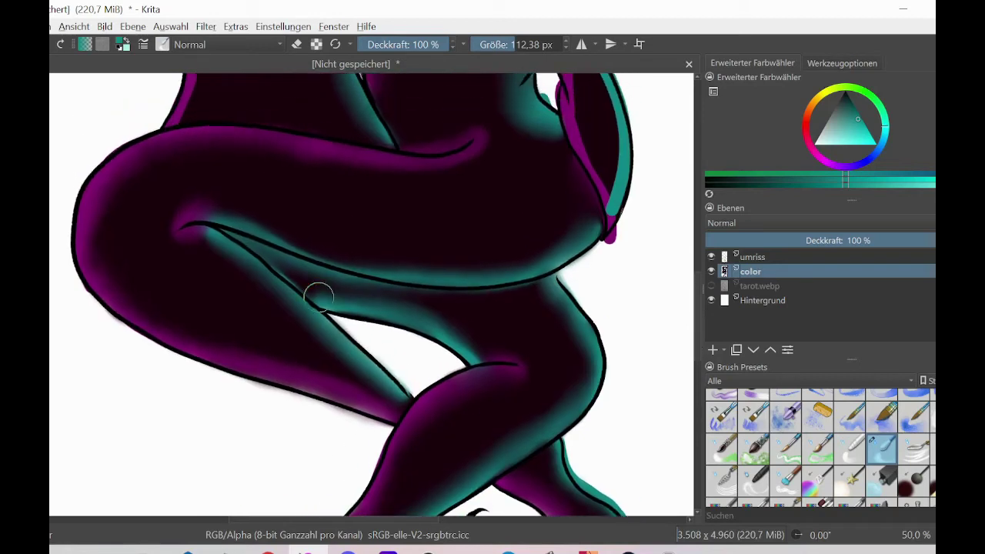
scroll(462, 246, up, 5)
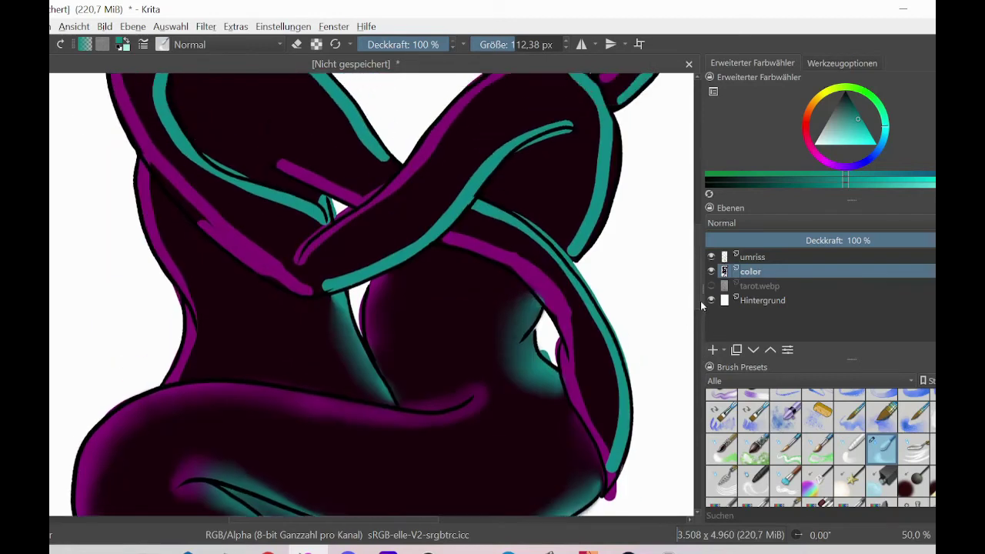
mouse_move(594, 392)
mouse_down()
mouse_move(606, 380)
mouse_move(488, 226)
mouse_move(526, 143)
mouse_move(541, 137)
mouse_move(367, 281)
mouse_move(136, 161)
mouse_move(209, 370)
mouse_up()
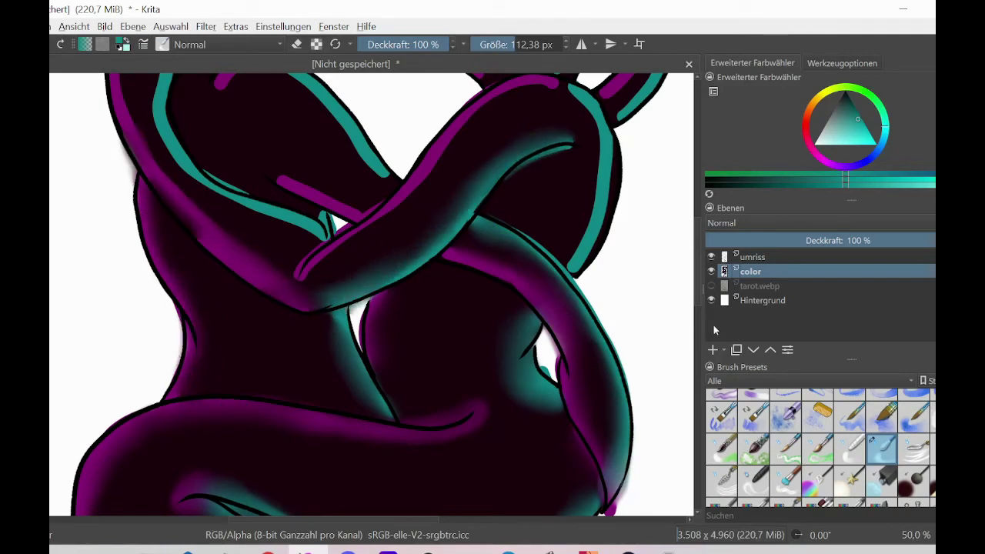
Step: Blend the magenta and teal highlights along the arm that reaches around the left head
scroll(597, 274, up, 2)
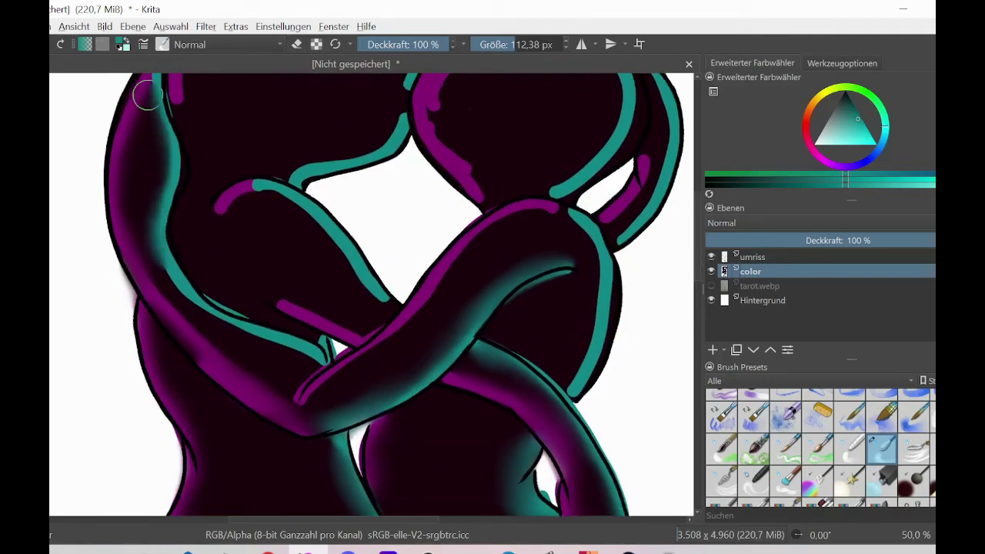
scroll(677, 230, up, 2)
mouse_move(158, 174)
mouse_down()
mouse_move(165, 385)
mouse_move(261, 447)
mouse_up()
scroll(286, 349, down, 2)
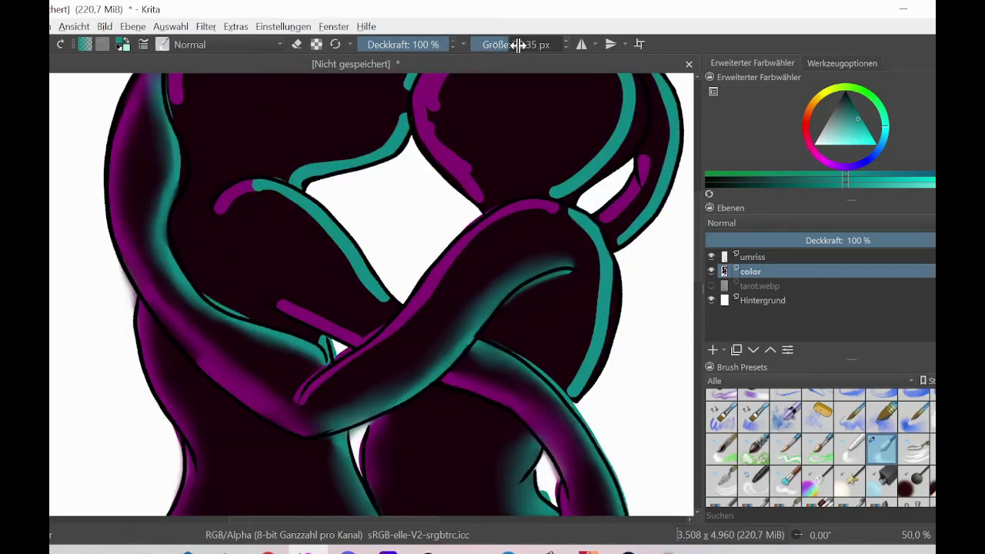
Step: Blend the right figure's shoulder, back and head highlights at 138.55 px, including the arm behind the head, and reduce the brush to 67.42 px
drag(519, 44, 554, 44)
mouse_move(302, 399)
mouse_down()
mouse_move(391, 344)
mouse_move(492, 235)
mouse_move(562, 254)
mouse_move(564, 240)
mouse_move(583, 364)
mouse_move(541, 355)
mouse_up()
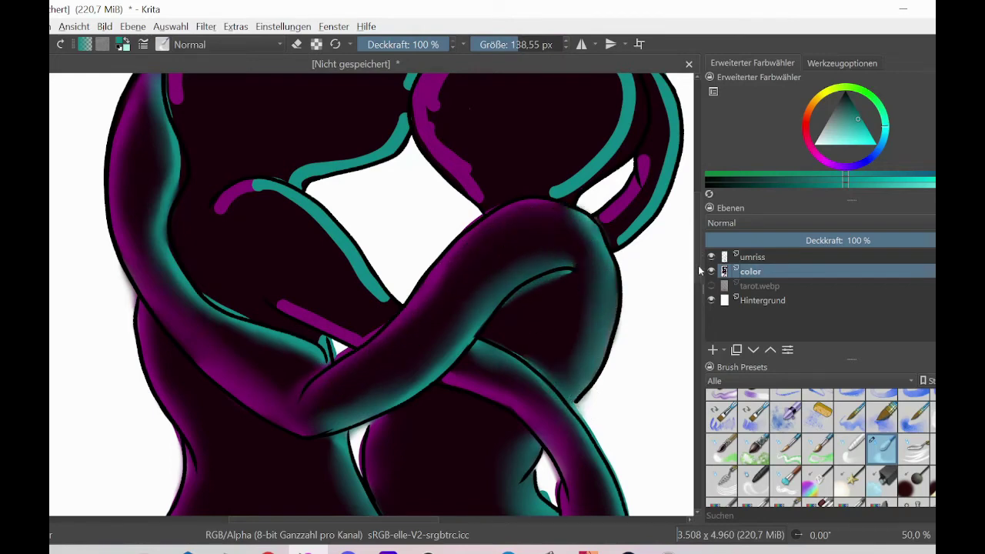
scroll(541, 354, down, 3)
drag(696, 321, 696, 251)
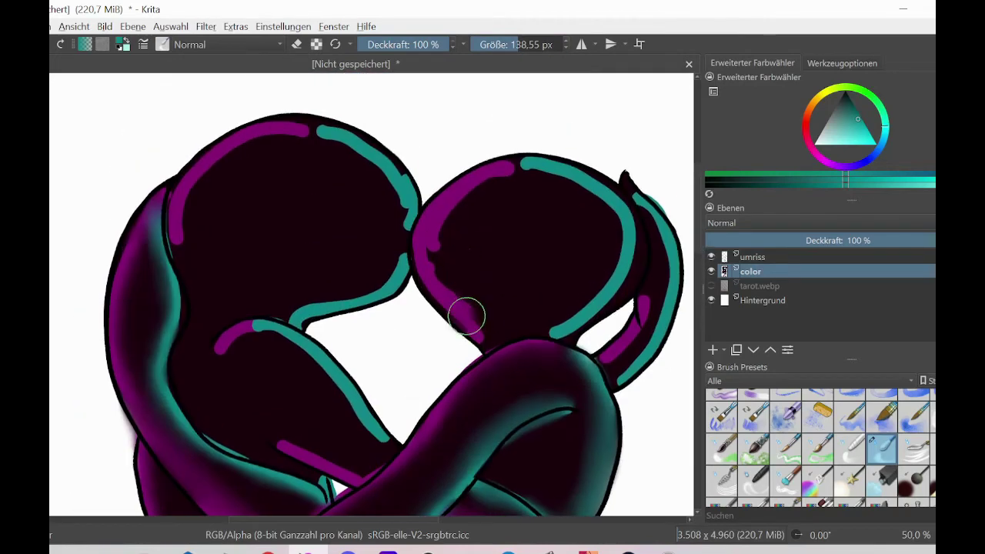
mouse_move(467, 316)
mouse_down()
mouse_move(418, 253)
mouse_move(596, 198)
mouse_move(573, 314)
mouse_move(592, 186)
mouse_move(605, 208)
mouse_move(661, 227)
mouse_move(642, 194)
mouse_move(645, 354)
mouse_move(618, 382)
mouse_move(646, 301)
mouse_move(614, 360)
mouse_up()
click(512, 44)
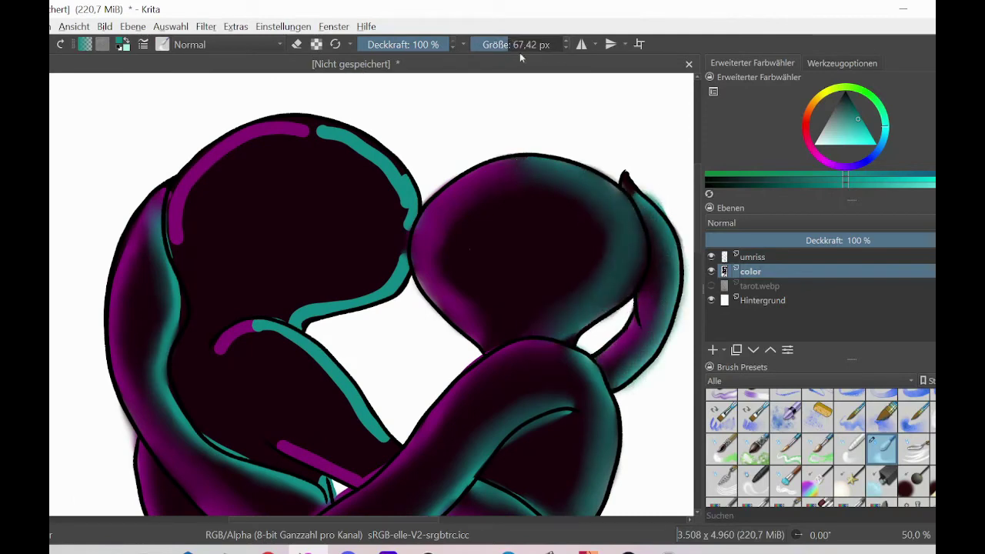
Step: Blend the highlights on the left figure's shoulder, chest and head into the dark fill at 129.42 px
click(535, 43)
mouse_move(228, 340)
mouse_down()
mouse_move(351, 406)
mouse_move(314, 447)
mouse_up()
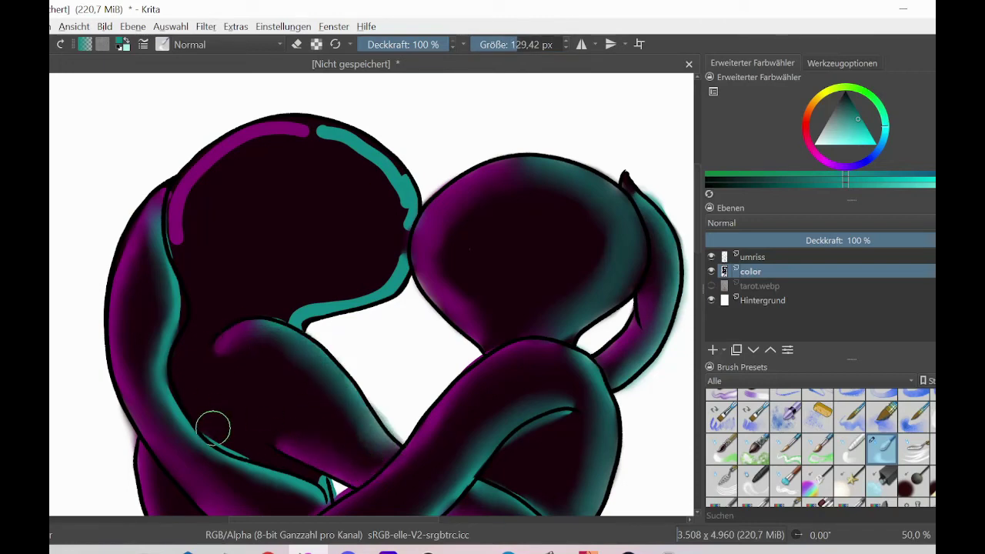
mouse_move(213, 424)
mouse_down()
mouse_move(182, 238)
mouse_move(240, 151)
mouse_move(320, 133)
mouse_move(389, 189)
mouse_move(363, 151)
mouse_move(370, 162)
mouse_move(190, 269)
mouse_move(184, 217)
mouse_move(395, 221)
mouse_move(389, 272)
mouse_move(314, 300)
mouse_up()
key(ctrl+minus)
key(ctrl+minus)
key(ctrl+minus)
key(ctrl+minus)
key(ctrl+minus)
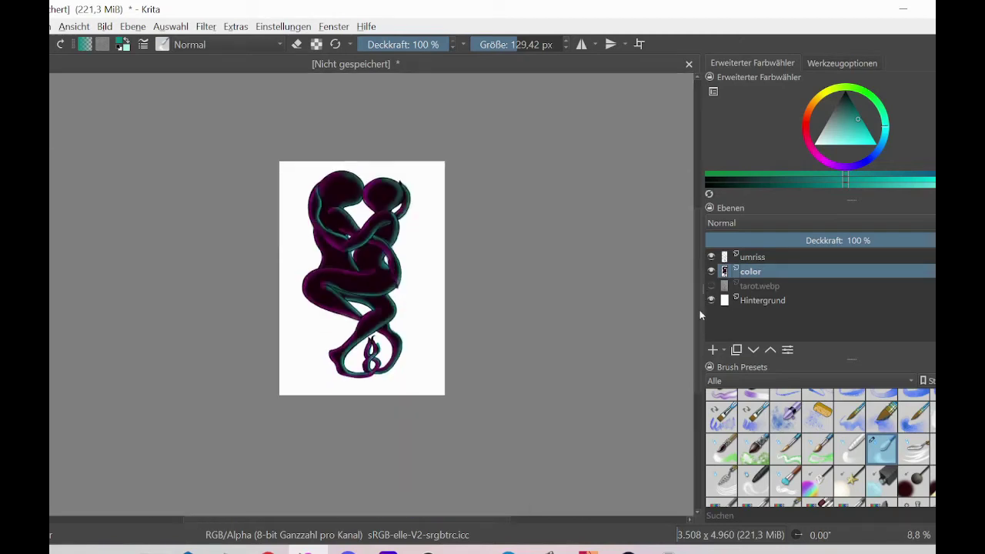
Step: Enlarge the blending brush to 202.49 px and soften the magenta and teal transitions on both heads further
key(plus)
key(plus)
key(plus)
shift+drag(518, 139, 531, 140)
mouse_move(474, 207)
mouse_down()
mouse_move(414, 239)
mouse_move(451, 296)
mouse_move(411, 237)
mouse_move(520, 258)
mouse_move(481, 214)
mouse_move(437, 210)
mouse_move(412, 270)
mouse_up()
mouse_move(336, 182)
mouse_down()
mouse_move(247, 244)
mouse_move(300, 182)
mouse_move(373, 248)
mouse_move(398, 213)
mouse_move(341, 189)
mouse_move(369, 264)
mouse_move(310, 289)
mouse_up()
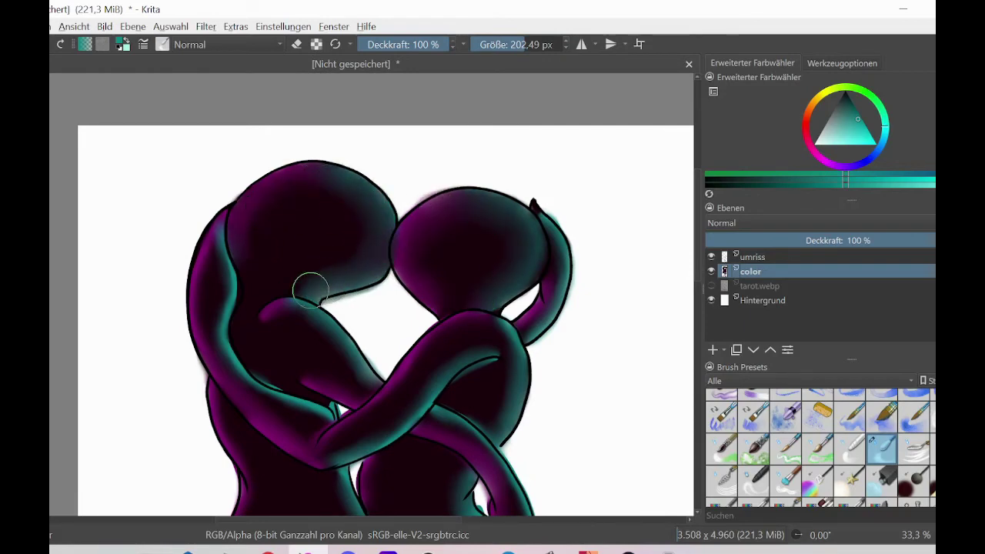
mouse_move(438, 222)
mouse_down()
mouse_move(420, 234)
mouse_move(541, 217)
mouse_move(561, 297)
mouse_move(536, 318)
mouse_move(563, 209)
mouse_up()
Step: Soften the highlights on the embracing arms and the facing torso edges further with the blending brush at 120.70 px
click(515, 47)
mouse_move(505, 361)
mouse_down()
mouse_move(502, 326)
mouse_move(510, 393)
mouse_move(501, 372)
mouse_move(445, 376)
mouse_move(341, 460)
mouse_move(344, 451)
mouse_move(286, 444)
mouse_move(214, 372)
mouse_move(228, 265)
mouse_move(224, 348)
mouse_move(257, 396)
mouse_move(333, 399)
mouse_up()
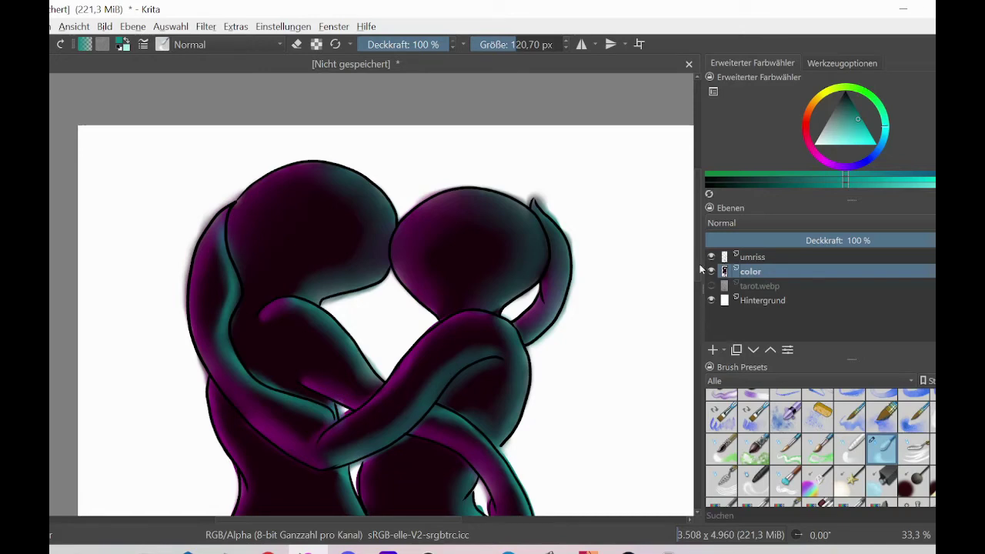
scroll(681, 302, down, 3)
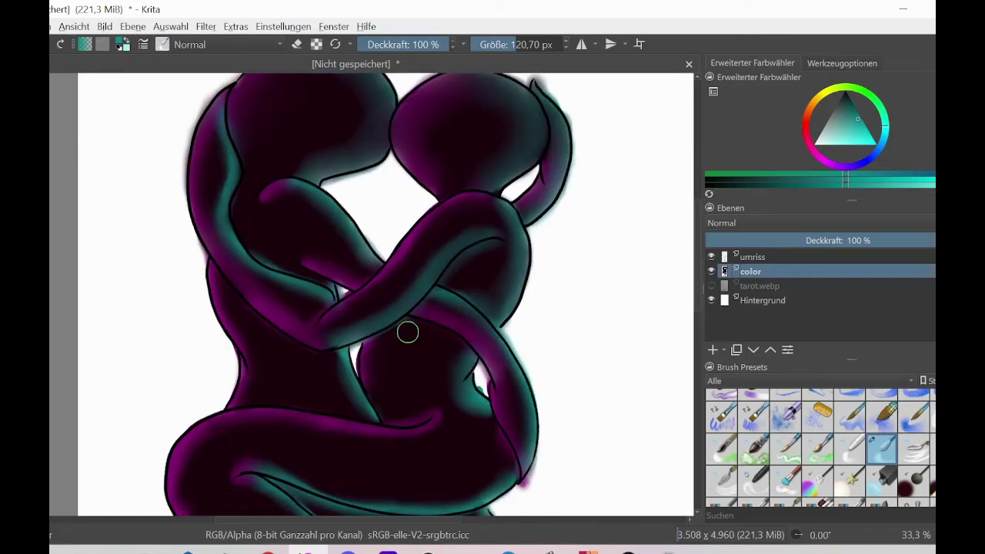
mouse_move(407, 332)
mouse_down()
mouse_move(362, 362)
mouse_move(352, 389)
mouse_up()
Step: Enlarge the blending brush to 240.76 px and spread the magenta highlight across the thigh and bent knee
scroll(701, 284, down, 4)
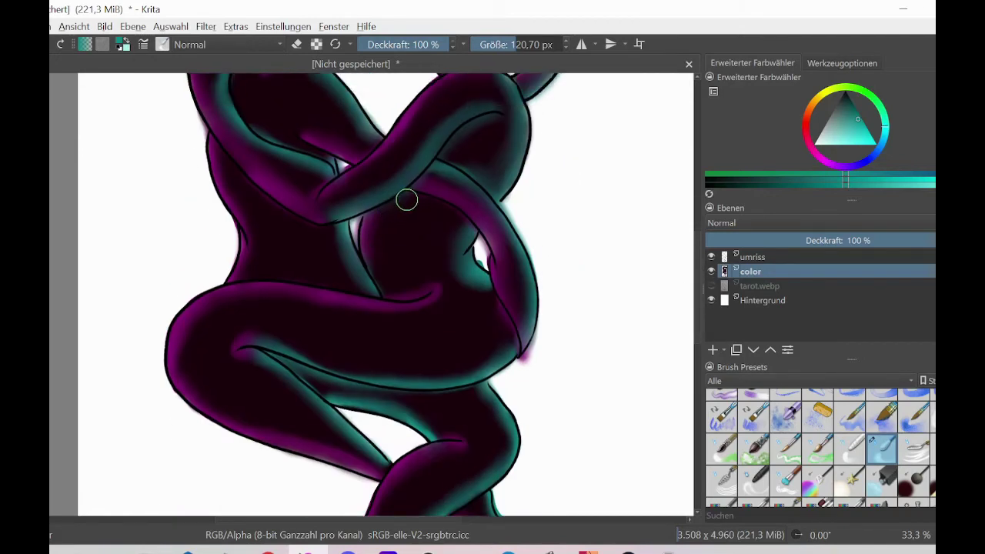
click(520, 50)
click(527, 48)
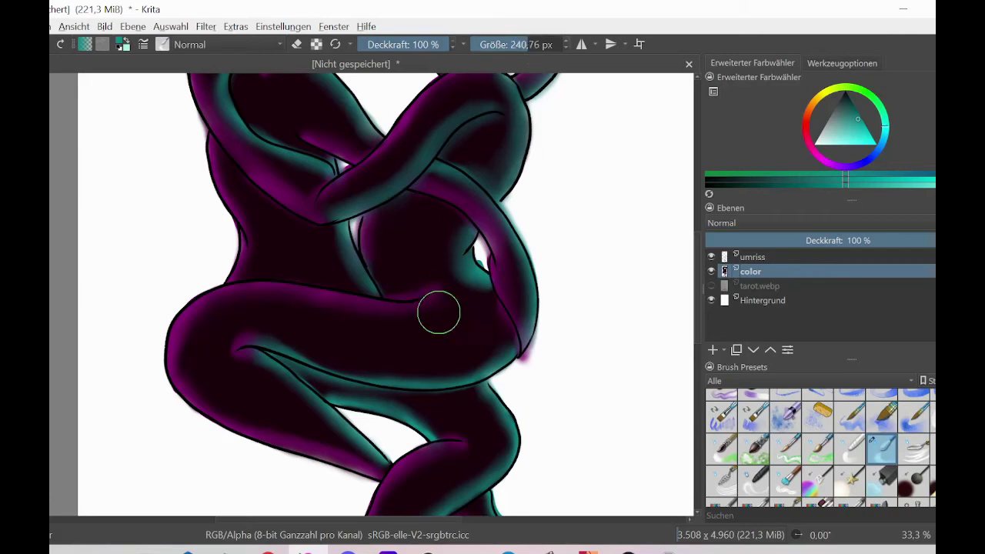
drag(183, 396, 189, 356)
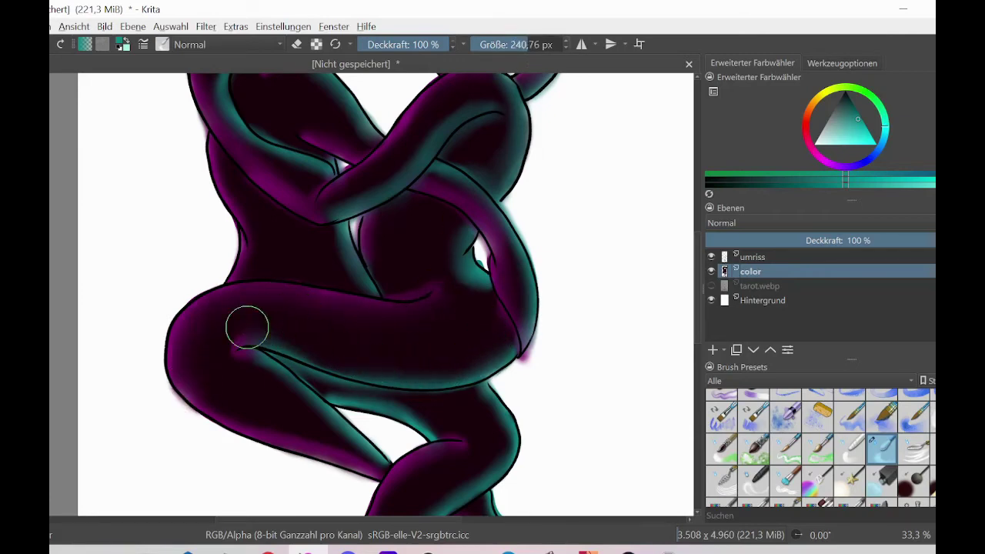
Step: Reduce the blending brush to 129.42 px and soften the remaining highlights on the folded calf, crossed leg and foot
scroll(699, 264, down, 2)
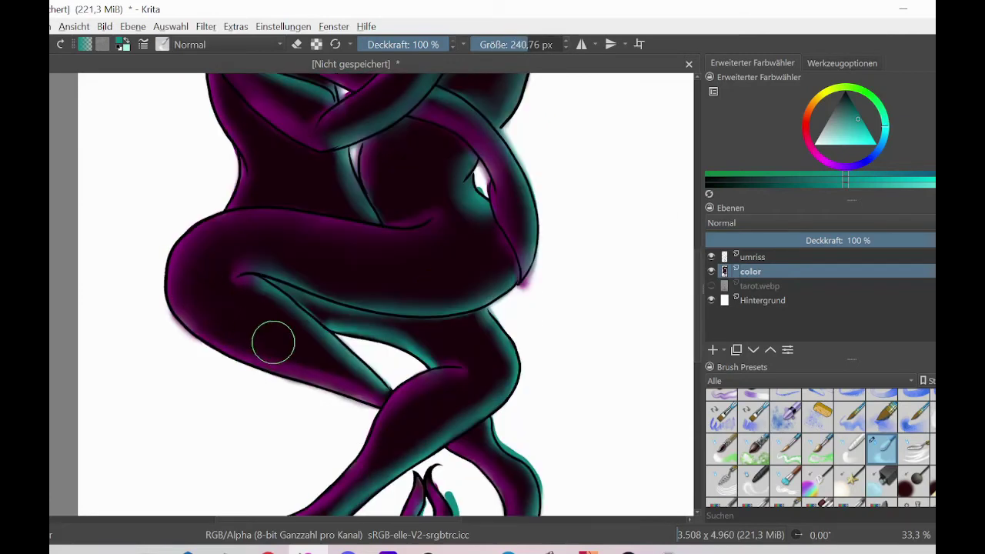
key(bracketleft)
key(bracketleft)
key(bracketleft)
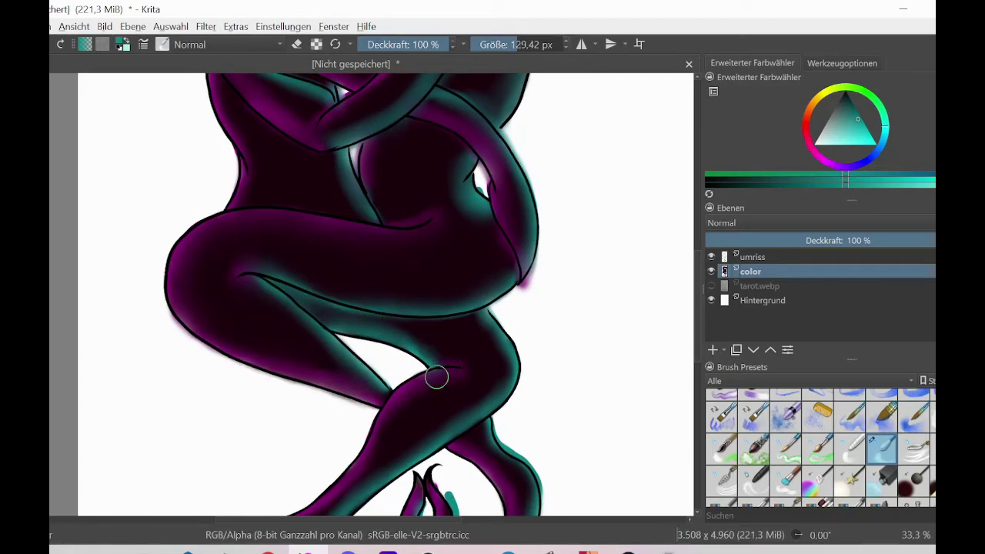
scroll(492, 399, down, 3)
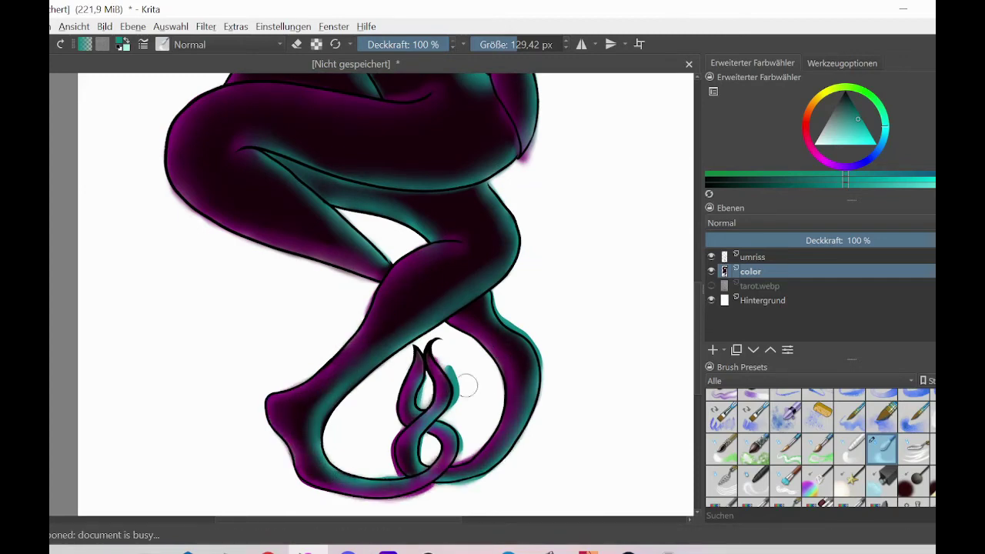
Step: Choose an eraser brush and remove the smudged color outside the fingertip behind the right head at 36.40 px
drag(697, 333, 707, 236)
scroll(739, 415, up, 5)
click(721, 402)
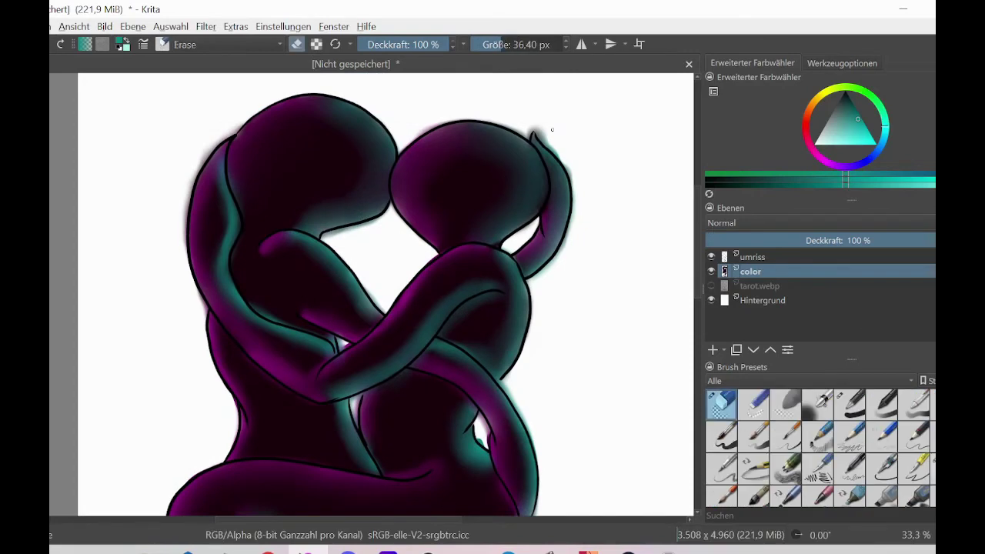
drag(542, 142, 563, 151)
Step: Enlarge the eraser to 82.92 px and clean the smudged color outside the outlines above both heads and the left hand
key(ctrl+plus)
key(ctrl+plus)
drag(697, 251, 699, 206)
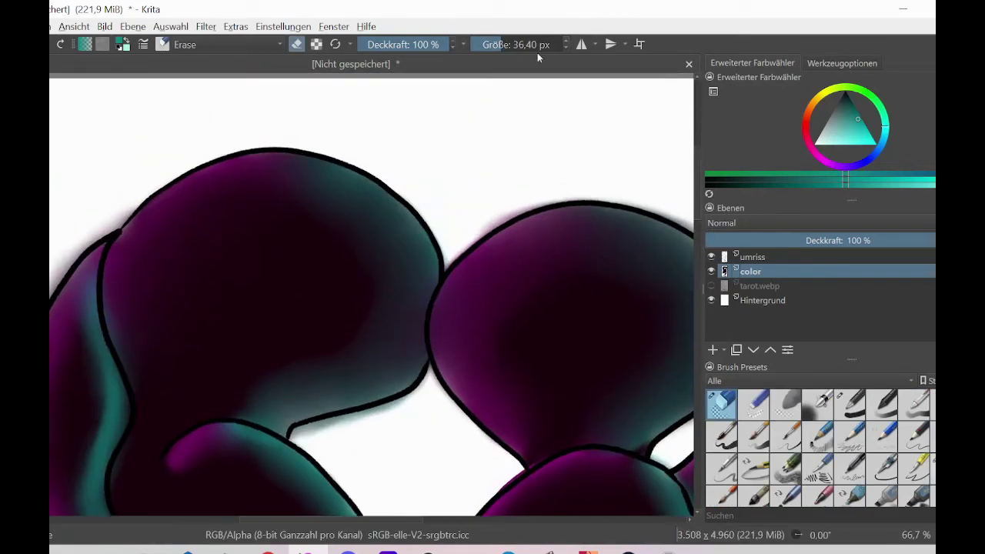
click(510, 45)
mouse_move(496, 210)
mouse_down()
mouse_move(448, 262)
mouse_move(533, 199)
mouse_move(623, 194)
mouse_up()
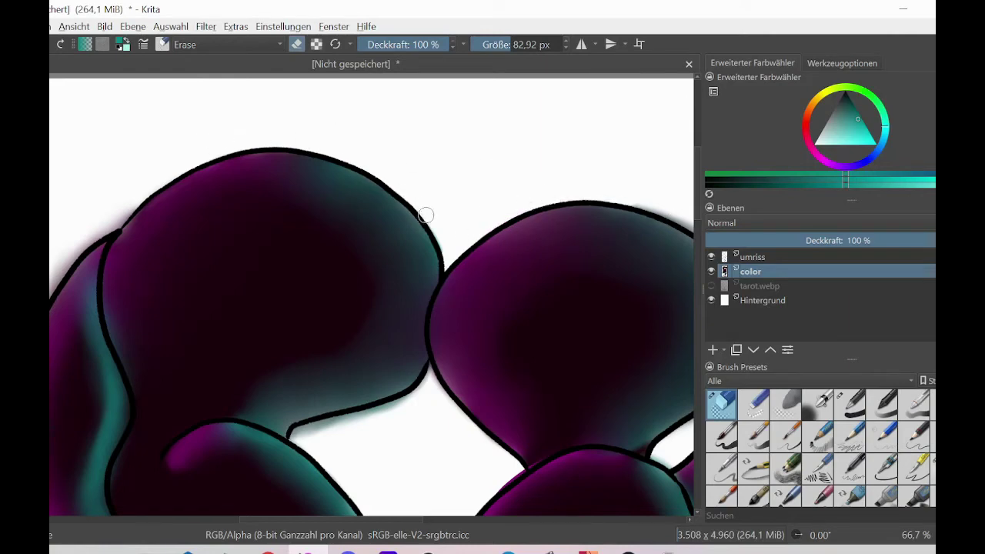
mouse_move(129, 209)
mouse_down()
mouse_move(60, 266)
mouse_move(97, 226)
mouse_up()
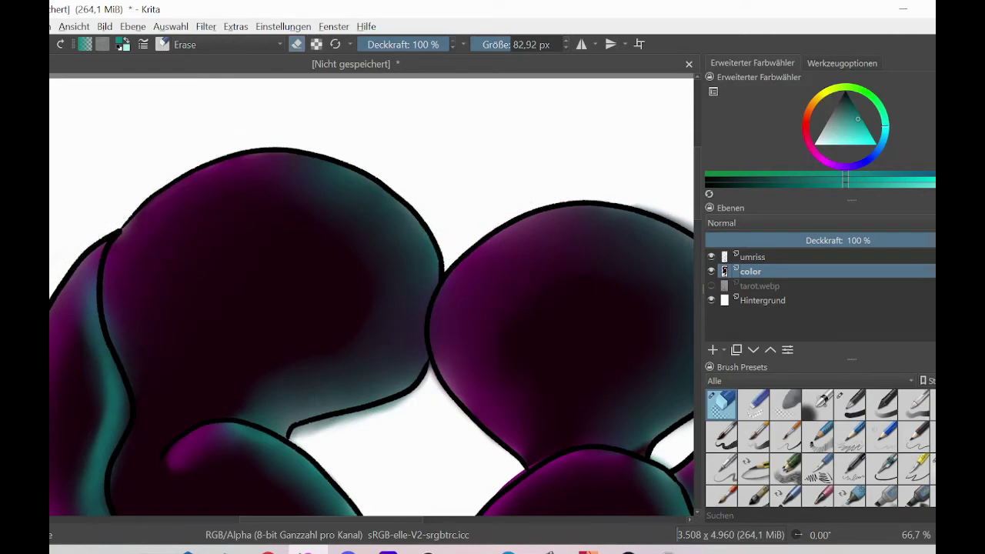
Step: Erase the color fringe above the right head and along the outer edge of the hand and arm behind it
drag(275, 520, 380, 520)
drag(237, 200, 303, 221)
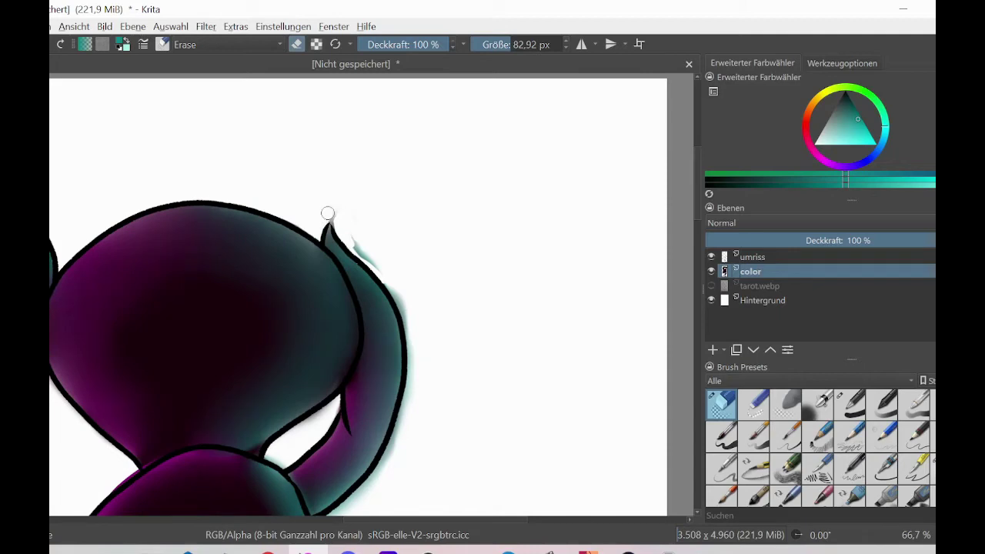
mouse_move(366, 255)
mouse_down()
mouse_move(413, 333)
mouse_move(399, 427)
mouse_up()
Step: Erase the color fringe below the raised arm's outer edge and inside the gap between that arm and the right head
drag(698, 203, 698, 234)
mouse_move(415, 215)
mouse_down()
mouse_move(400, 261)
mouse_move(345, 337)
mouse_up()
drag(284, 276, 316, 240)
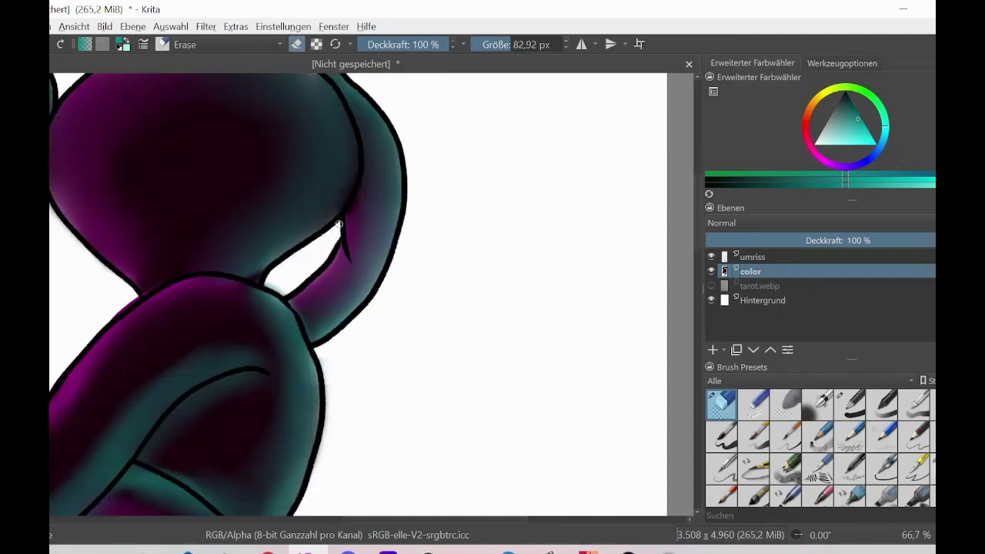
Step: Erase the color fringe along the right figure's lower back and the outer edge of the arm curving down to the hip
drag(697, 259, 694, 260)
scroll(373, 249, down, 3)
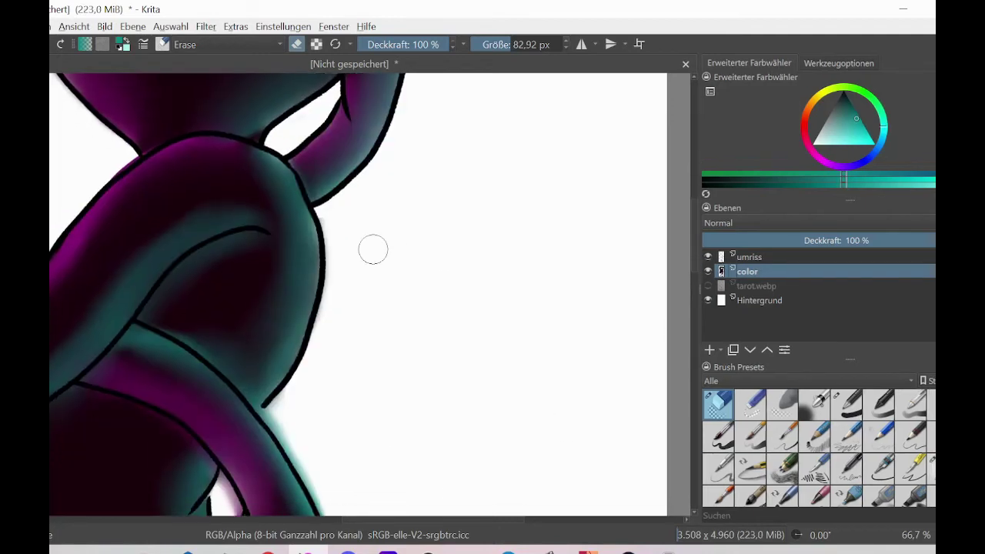
drag(269, 409, 311, 474)
scroll(292, 254, down, 4)
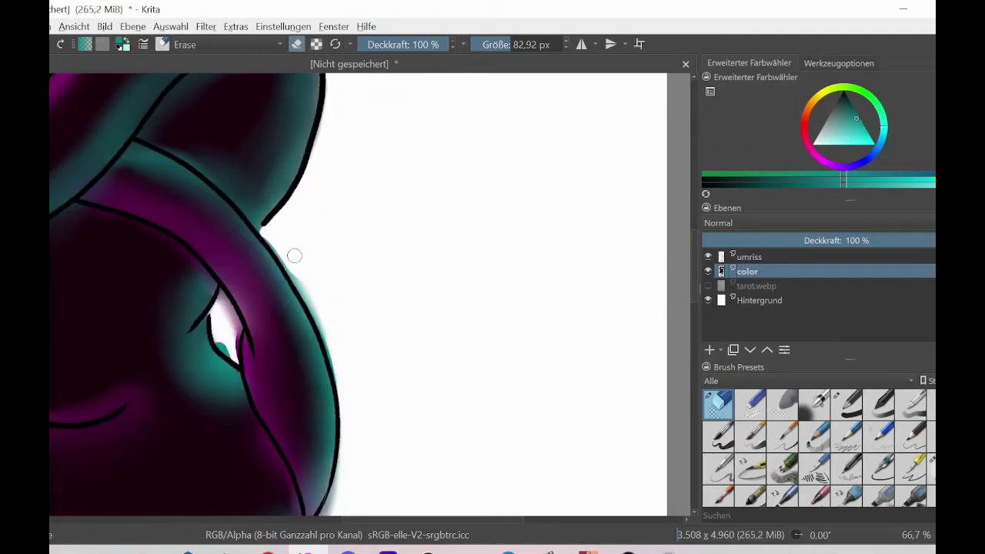
drag(292, 254, 335, 392)
scroll(346, 172, down, 5)
drag(346, 172, 336, 257)
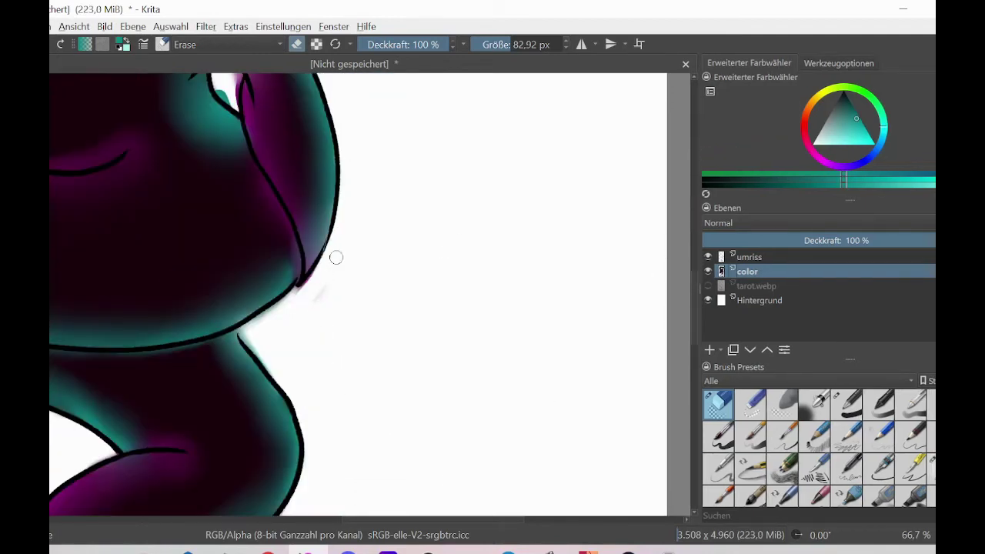
Step: Erase the color fringe outside the right hip, knee and rear lower leg down to the underside of its foot
mouse_move(296, 290)
mouse_down()
mouse_move(259, 322)
mouse_move(262, 353)
mouse_up()
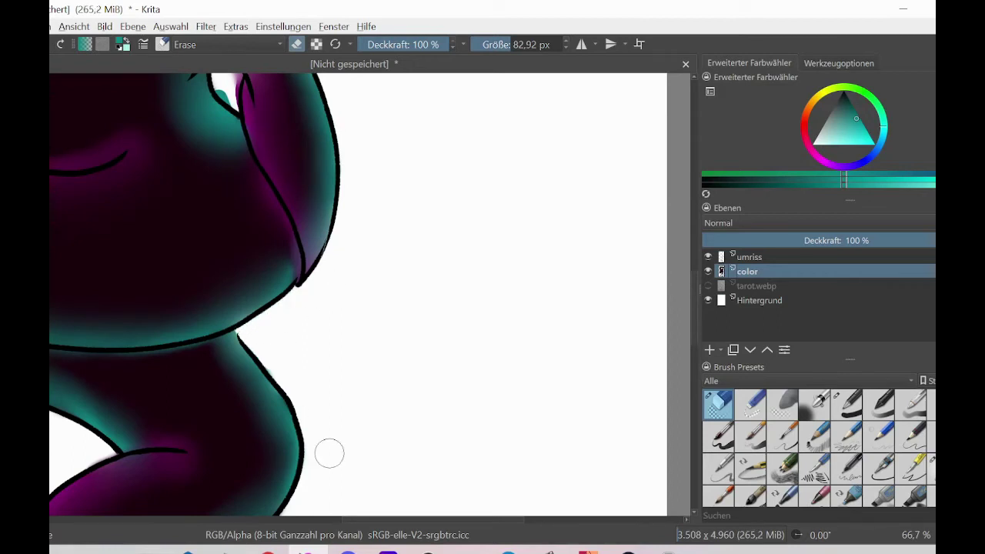
scroll(315, 146, down, 6)
mouse_move(250, 267)
mouse_down()
mouse_move(263, 315)
mouse_move(347, 357)
mouse_move(271, 312)
mouse_move(329, 354)
mouse_up()
drag(693, 346, 693, 380)
mouse_move(350, 217)
mouse_down()
mouse_move(316, 336)
mouse_move(264, 410)
mouse_move(167, 458)
mouse_move(133, 452)
mouse_move(200, 446)
mouse_up()
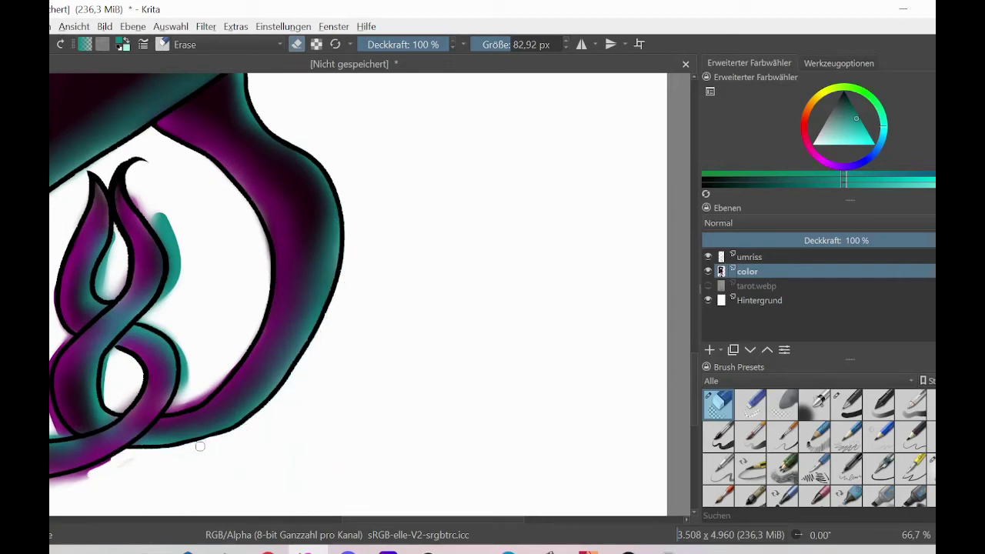
Step: Clean the stray teal and magenta color around the intertwined tips between the feet and inside their two small loops
drag(383, 524, 316, 521)
drag(356, 464, 326, 479)
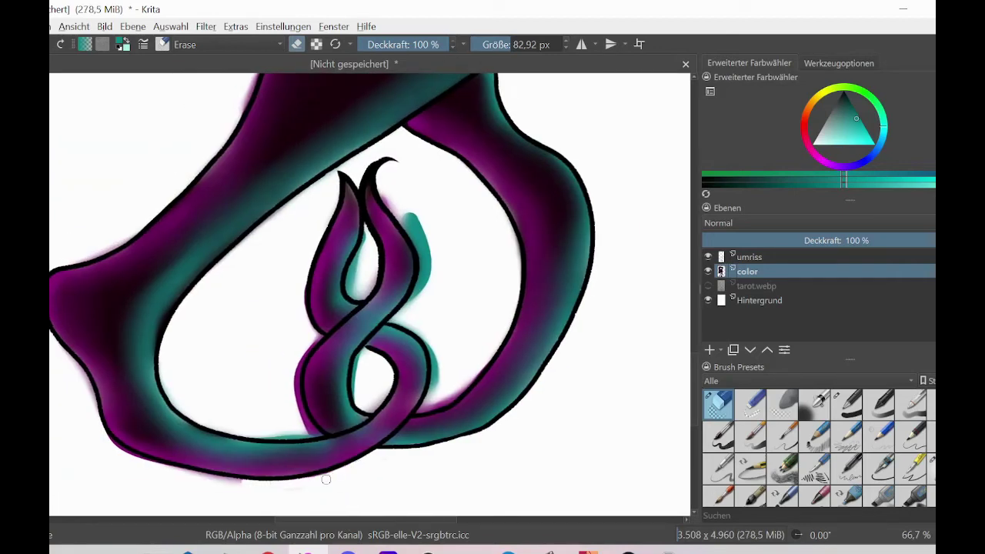
mouse_move(399, 182)
mouse_down()
mouse_move(423, 248)
mouse_move(410, 306)
mouse_move(393, 320)
mouse_move(435, 354)
mouse_move(417, 412)
mouse_move(479, 368)
mouse_up()
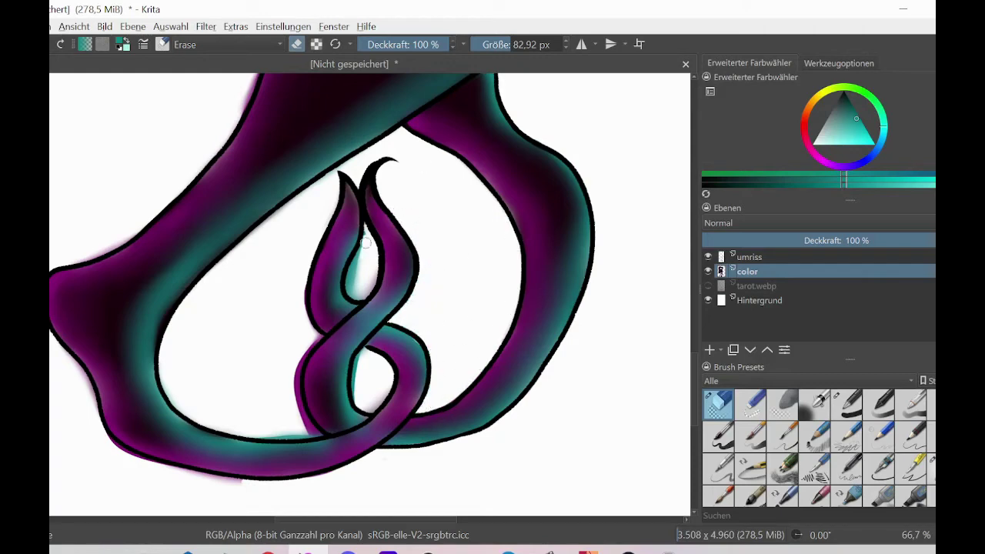
drag(353, 268, 357, 287)
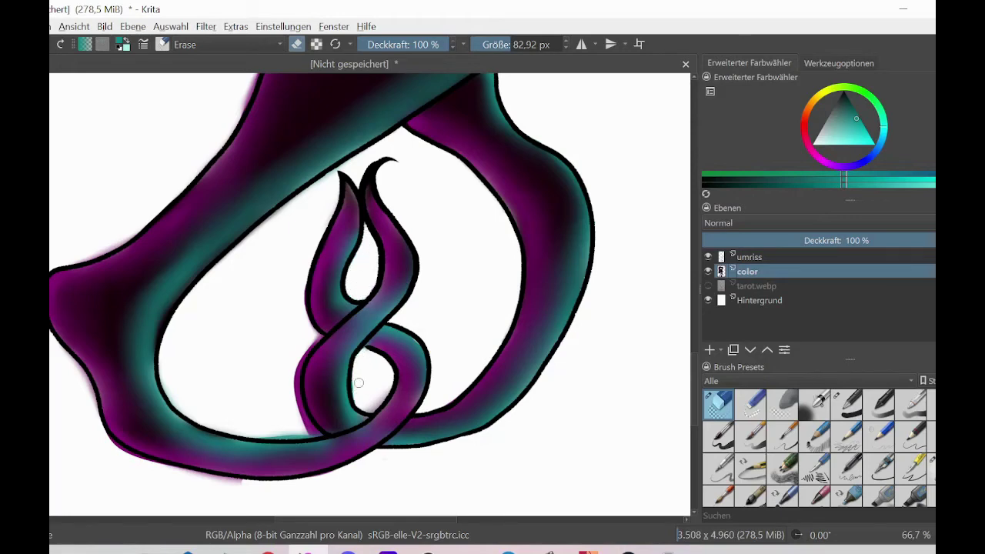
mouse_move(320, 337)
mouse_down()
mouse_move(303, 411)
mouse_move(279, 427)
mouse_up()
Step: Erase the color fringe along the inner and outer edges of the front lower leg and its foot
drag(351, 163, 175, 321)
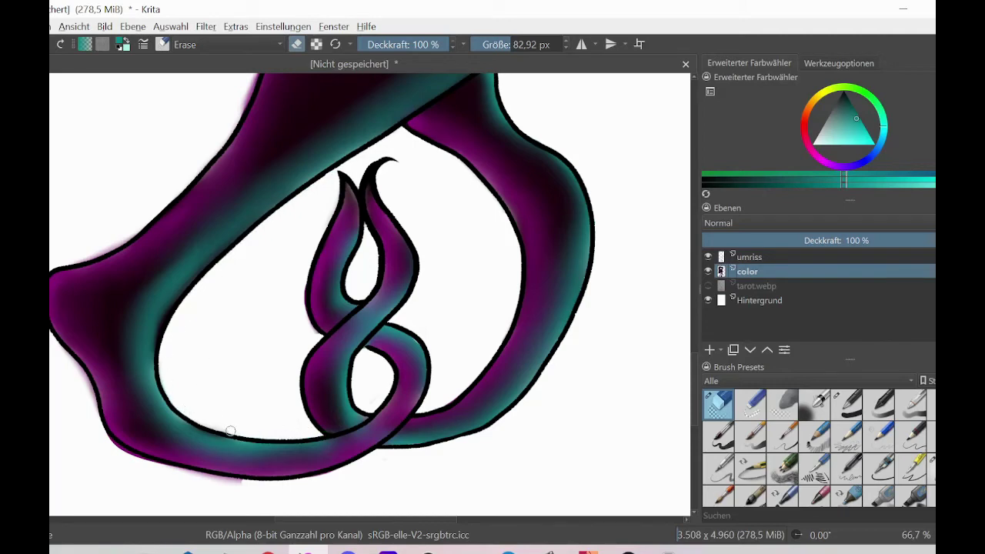
mouse_move(234, 485)
mouse_down()
mouse_move(98, 439)
mouse_move(117, 450)
mouse_move(52, 303)
mouse_move(85, 383)
mouse_up()
key(ctrl+z)
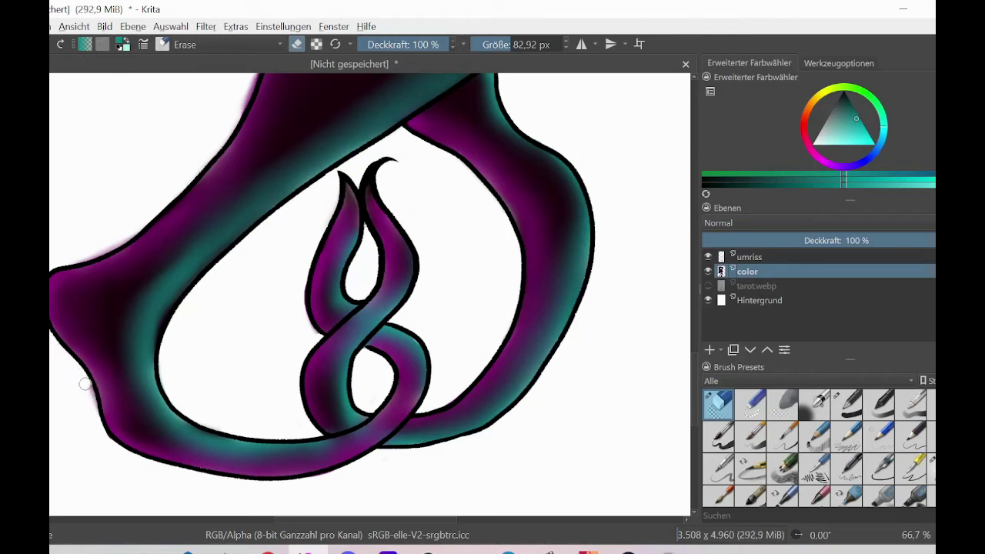
drag(695, 385, 694, 359)
mouse_move(266, 202)
mouse_down()
mouse_move(109, 393)
mouse_move(82, 407)
mouse_move(125, 379)
mouse_up()
key(ctrl+z)
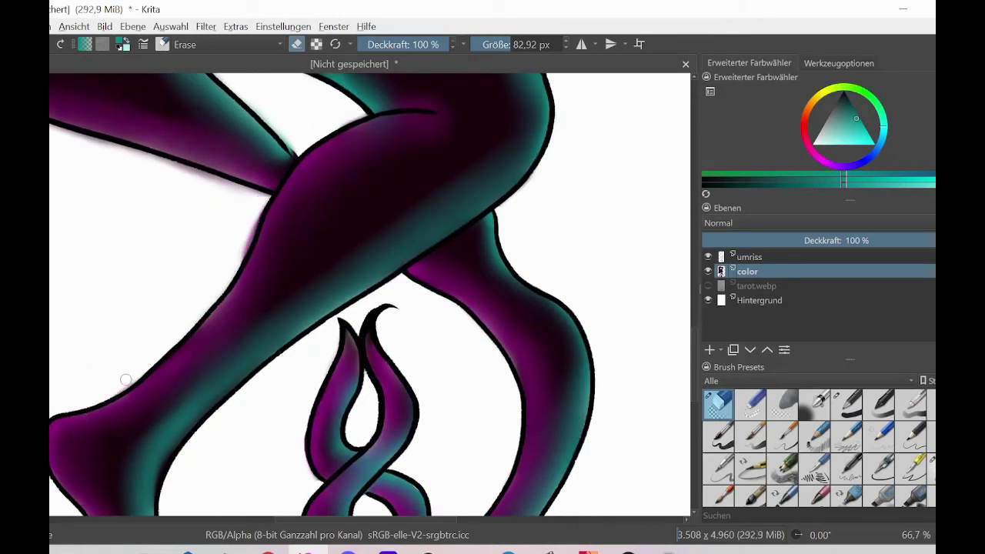
drag(260, 201, 210, 304)
Step: Erase the color fringe below the left figure's bent leg, from the crossing at the shin to the knee
scroll(646, 297, up, 5)
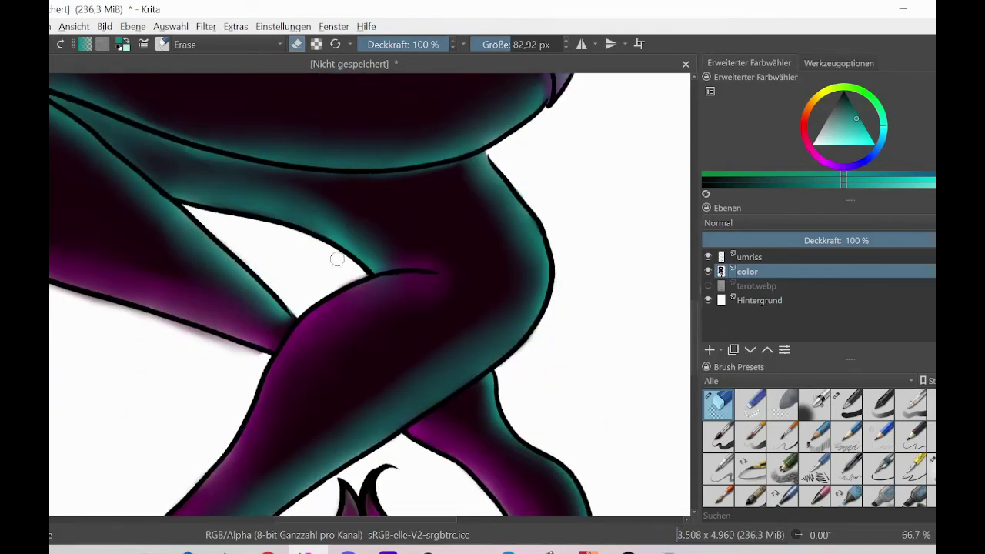
drag(70, 299, 245, 350)
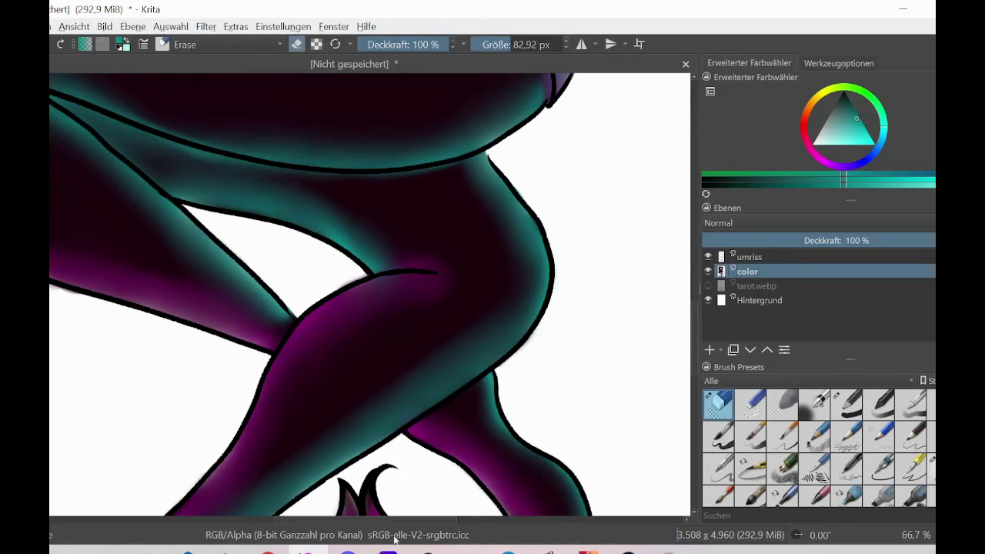
scroll(369, 308, left, 8)
mouse_move(150, 169)
mouse_down()
mouse_move(159, 192)
mouse_move(285, 269)
mouse_move(372, 299)
mouse_up()
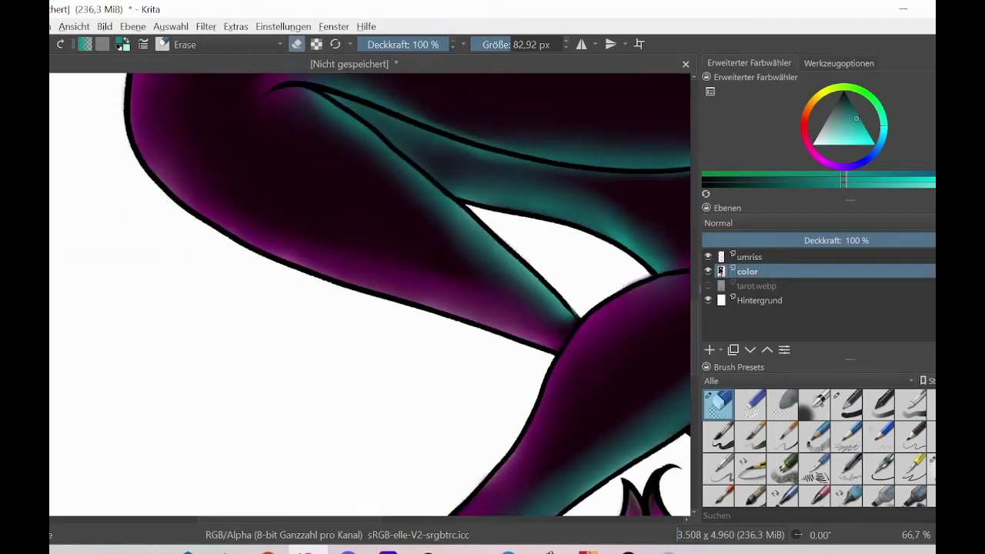
Step: Erase stray color in the narrow gap between the torsos, outside the left waist and in the small gap above the forearm
scroll(677, 338, up, 8)
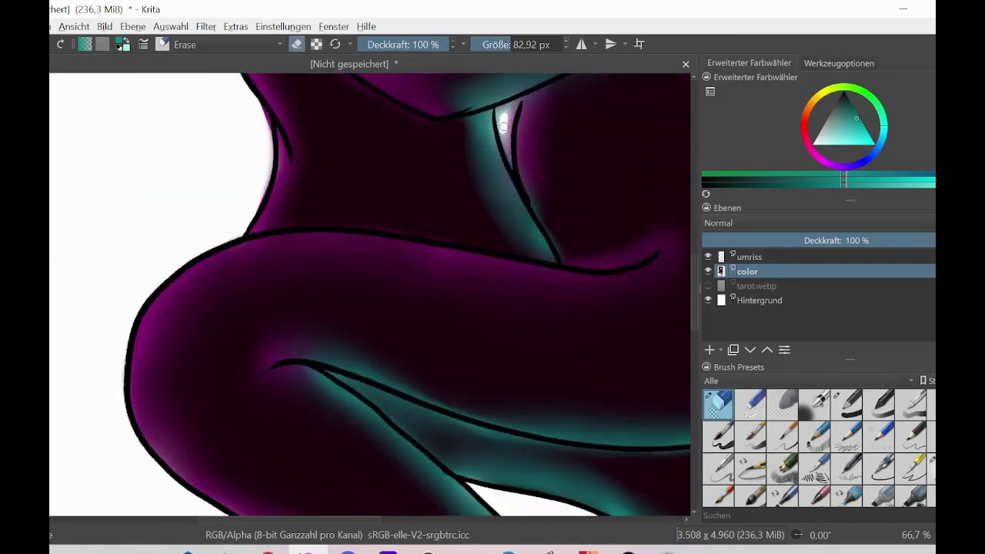
mouse_move(503, 124)
mouse_down()
mouse_move(508, 158)
mouse_move(517, 102)
mouse_up()
key(ctrl+z)
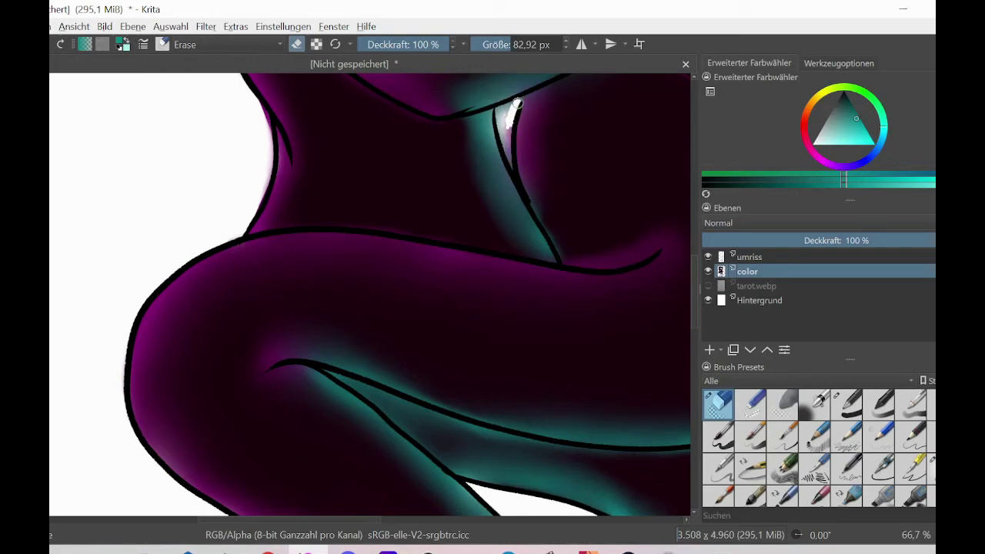
scroll(260, 316, up, 5)
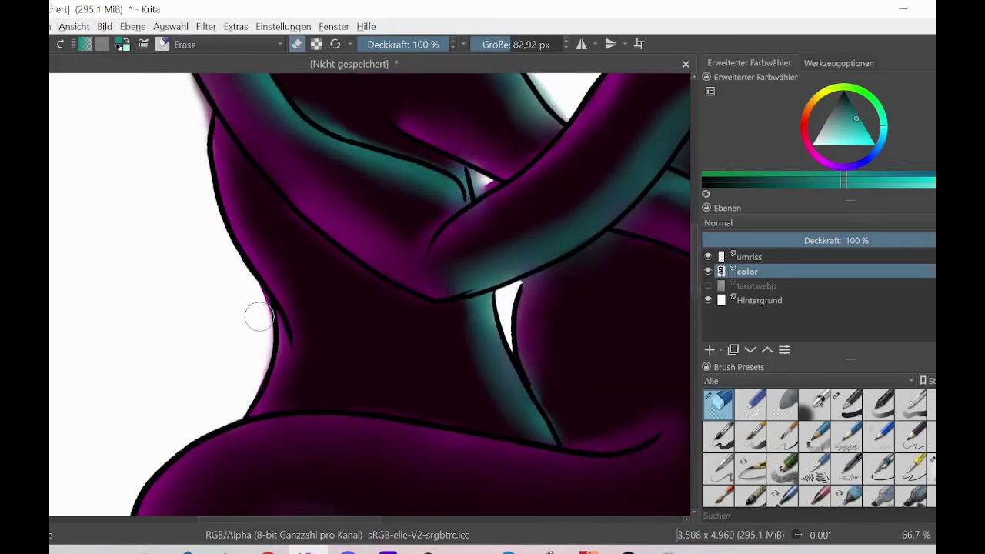
drag(260, 294, 250, 395)
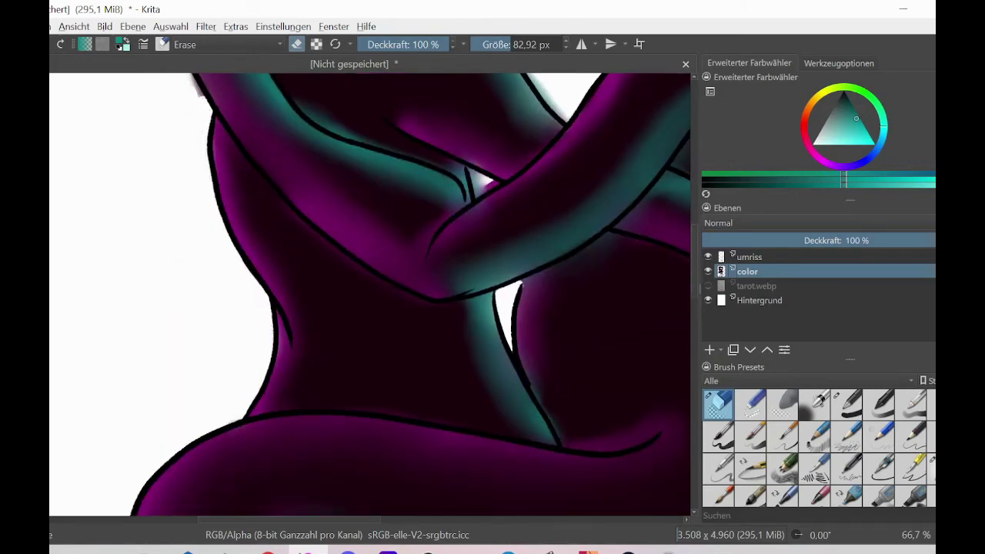
drag(477, 181, 480, 194)
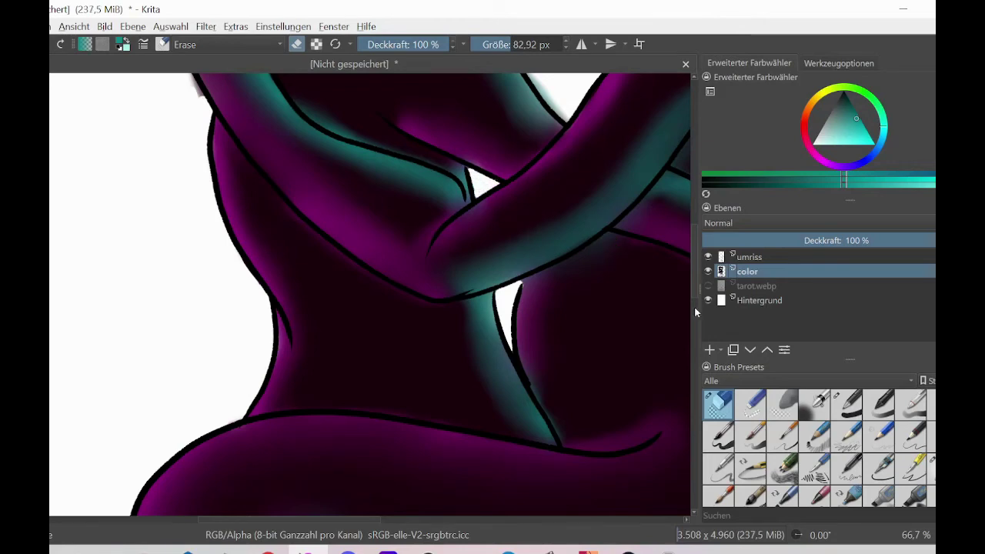
Step: Erase the color fringe below the left face and along the upper arm inside the gap between the two figures
scroll(692, 312, up, 5)
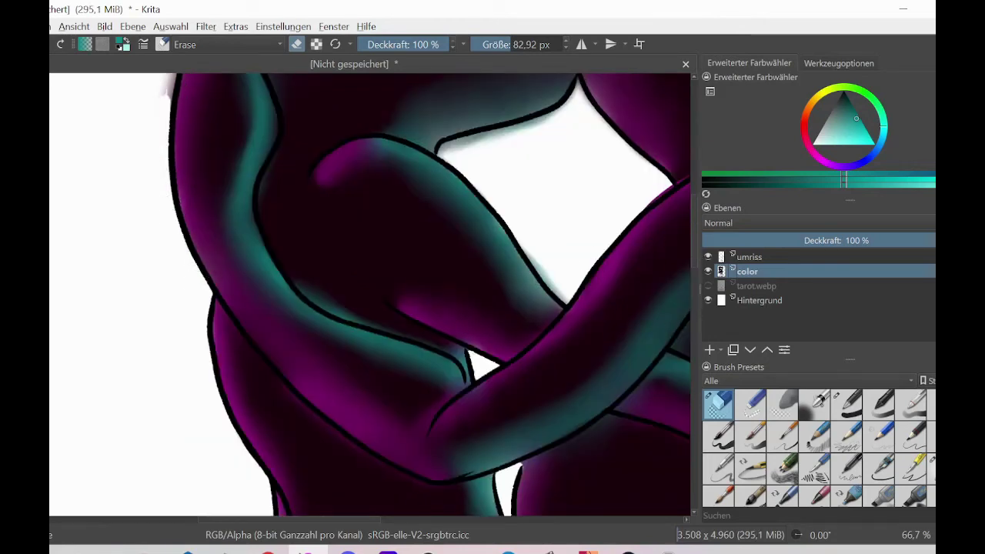
scroll(693, 266, up, 7)
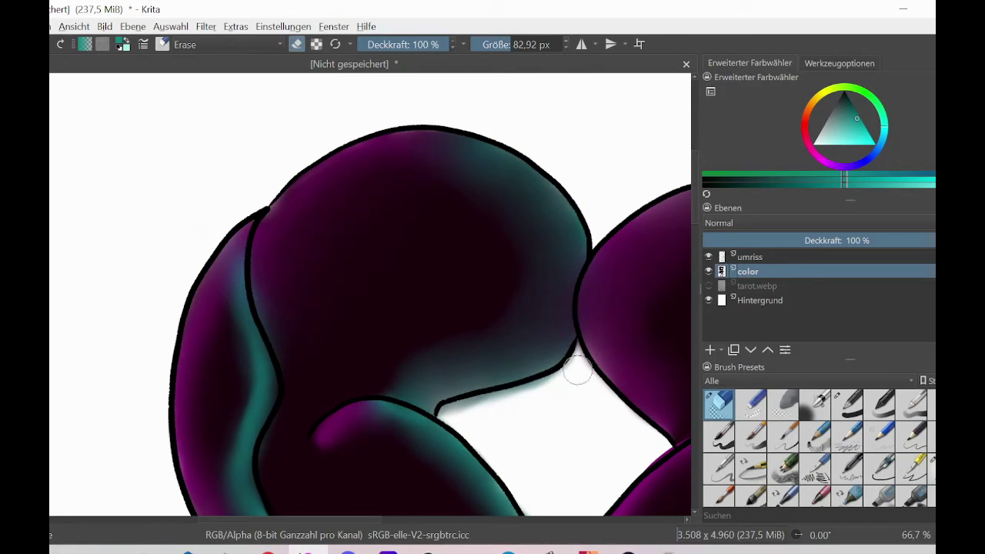
mouse_move(577, 372)
mouse_down()
mouse_move(575, 352)
mouse_move(538, 381)
mouse_move(442, 414)
mouse_up()
scroll(696, 235, down, 4)
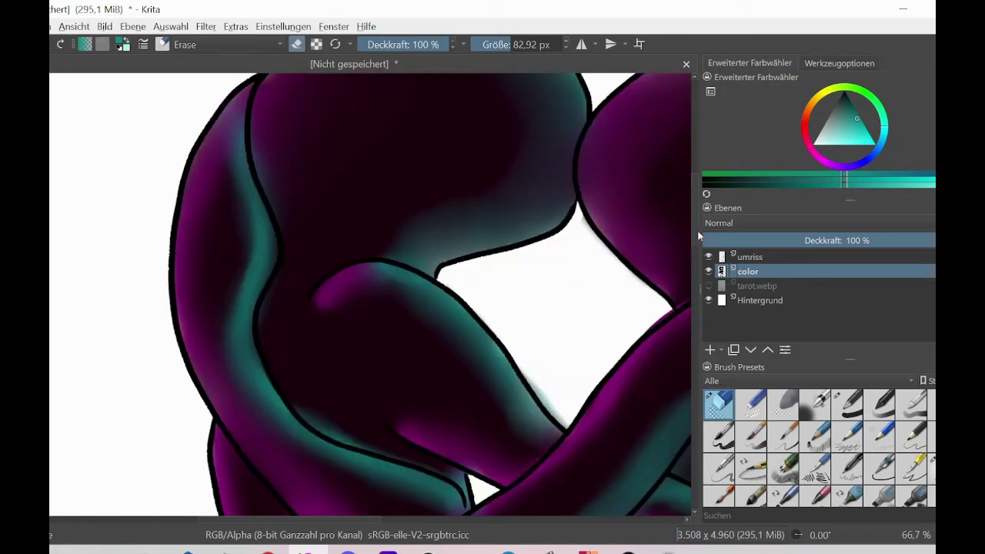
mouse_move(586, 377)
mouse_down()
mouse_move(538, 395)
mouse_move(531, 377)
mouse_move(569, 423)
mouse_up()
Step: Make Hintergrund the active layer and set the painting color to black
key(ctrl+minus)
key(ctrl+minus)
key(ctrl+minus)
key(ctrl+minus)
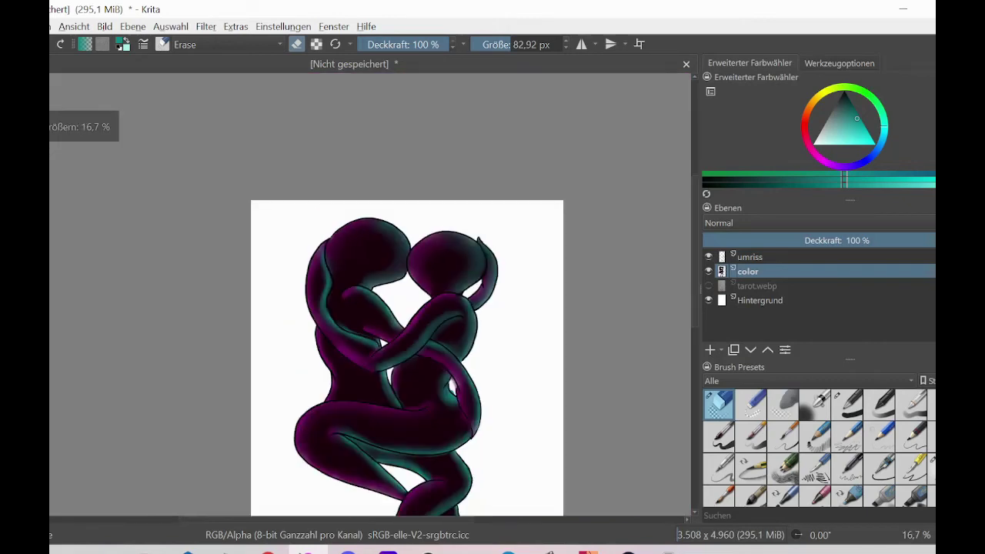
drag(696, 312, 715, 383)
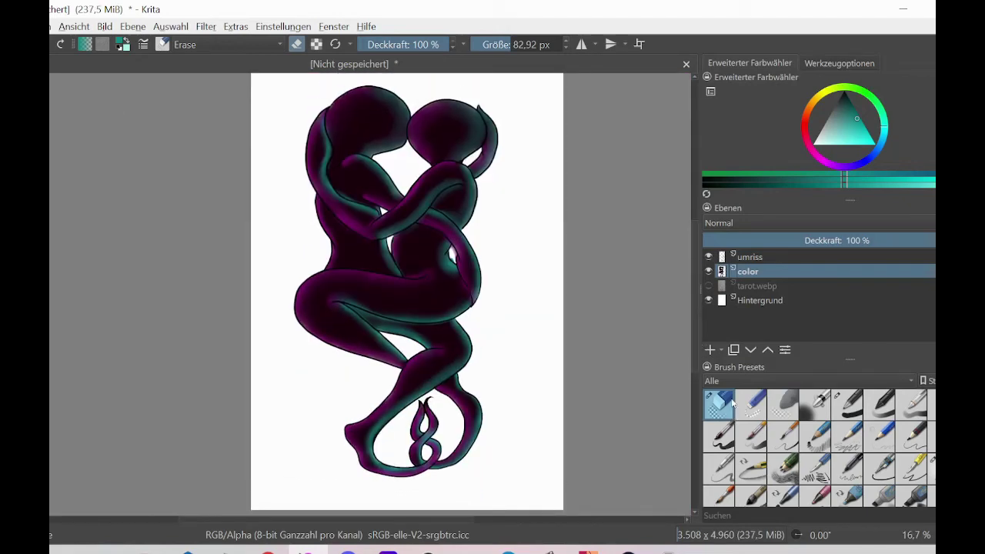
click(785, 298)
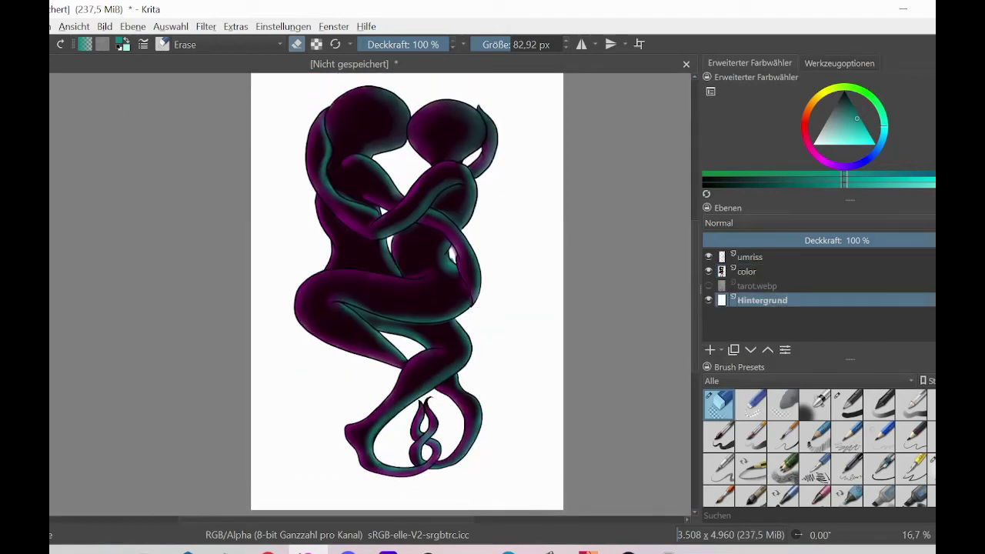
click(843, 92)
Step: Try a scaly texture brush enlarged to 505.34 px on the white background, and undo the stroke
scroll(855, 448, down, 5)
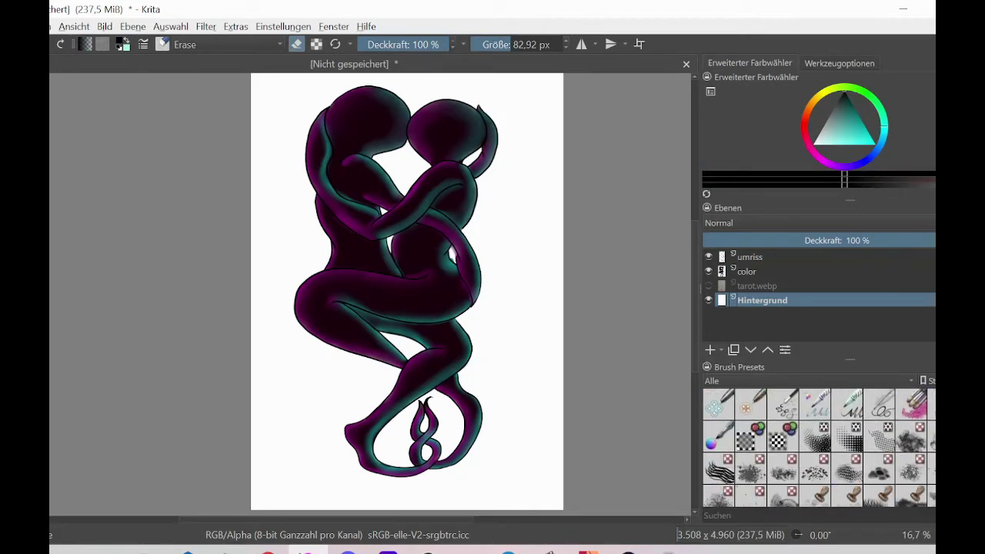
click(856, 448)
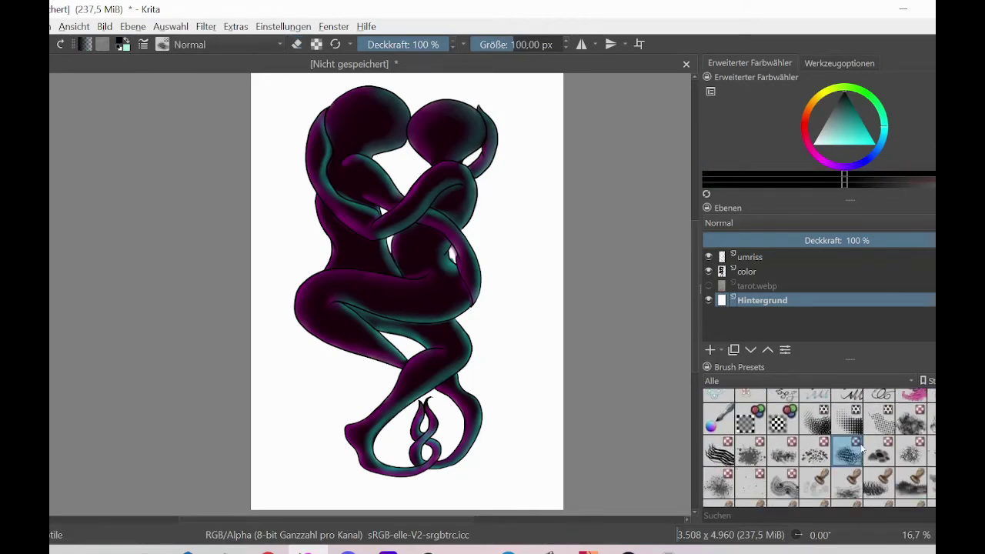
click(543, 44)
mouse_move(555, 141)
mouse_down()
mouse_move(341, 479)
mouse_move(539, 154)
mouse_up()
key(ctrl+z)
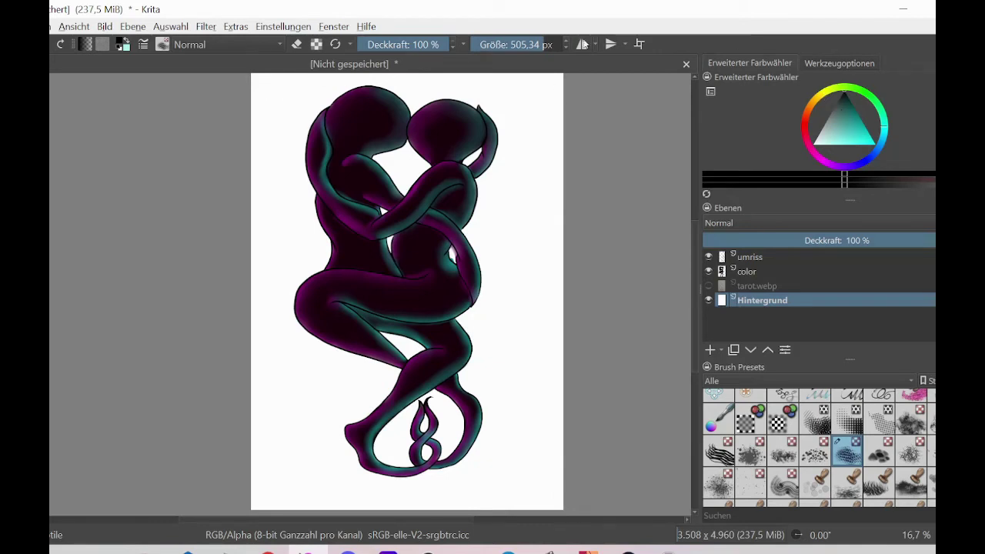
Step: Enlarge the texture brush to 775.15 px, try strokes across the background around the figures, and undo them
click(554, 42)
mouse_move(285, 123)
mouse_down()
mouse_move(269, 100)
mouse_move(274, 175)
mouse_move(326, 149)
mouse_up()
key(ctrl+z)
scroll(351, 294, down, 3)
key(ctrl+z)
key(ctrl+minus)
key(ctrl+minus)
key(ctrl+minus)
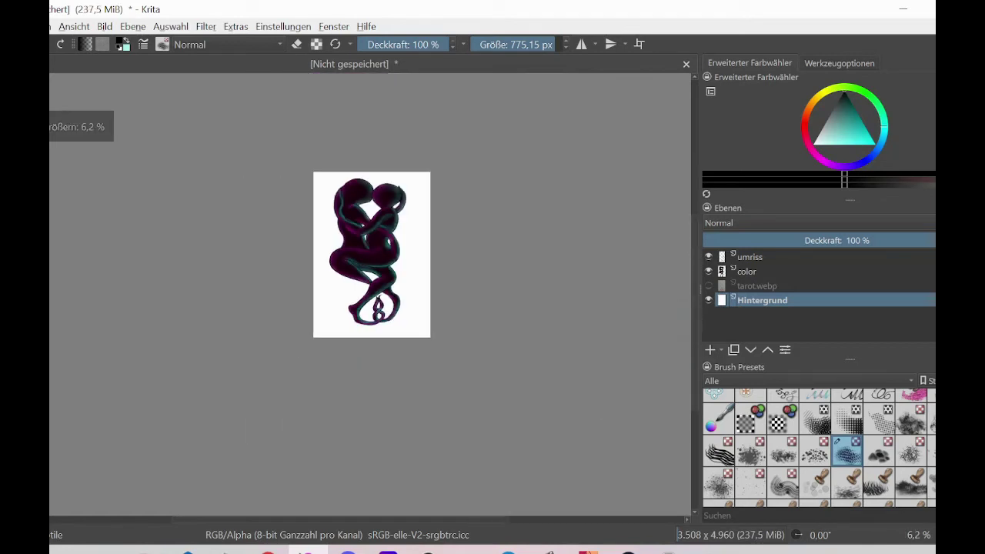
mouse_move(311, 202)
mouse_down()
mouse_move(347, 171)
mouse_move(315, 293)
mouse_move(427, 281)
mouse_move(378, 346)
mouse_up()
key(ctrl+z)
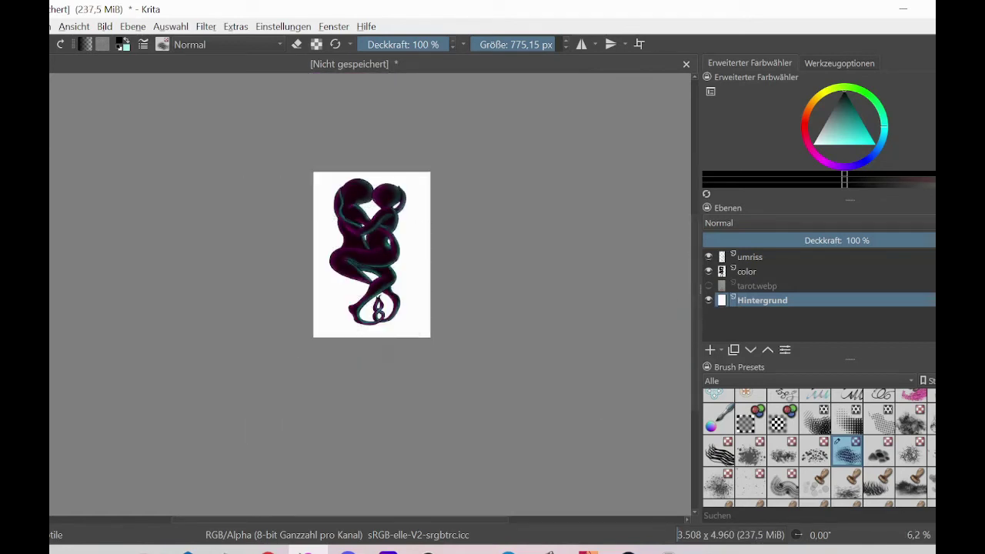
Step: Try another texture brush at 130 px with a stroke on the background beside the figures
click(879, 454)
click(910, 453)
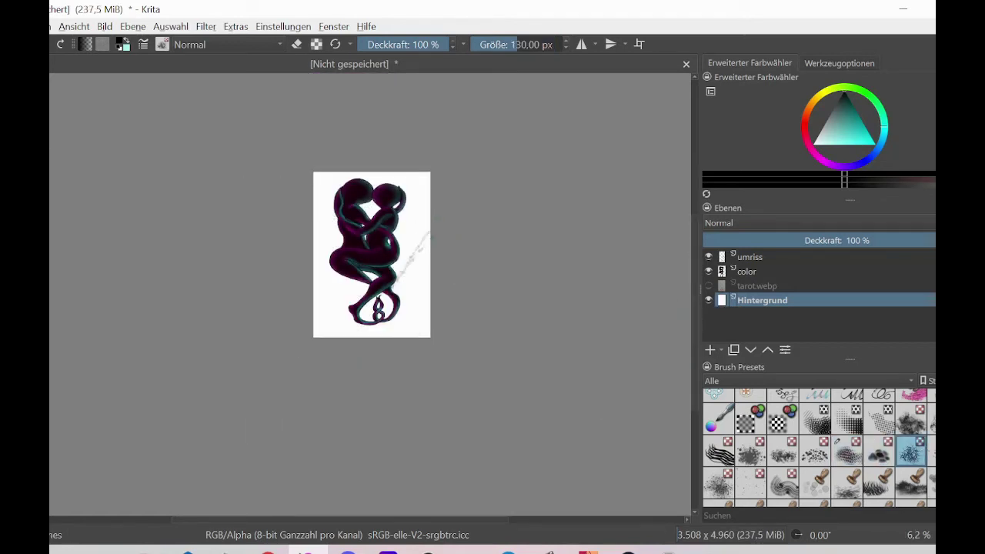
scroll(819, 447, down, 1)
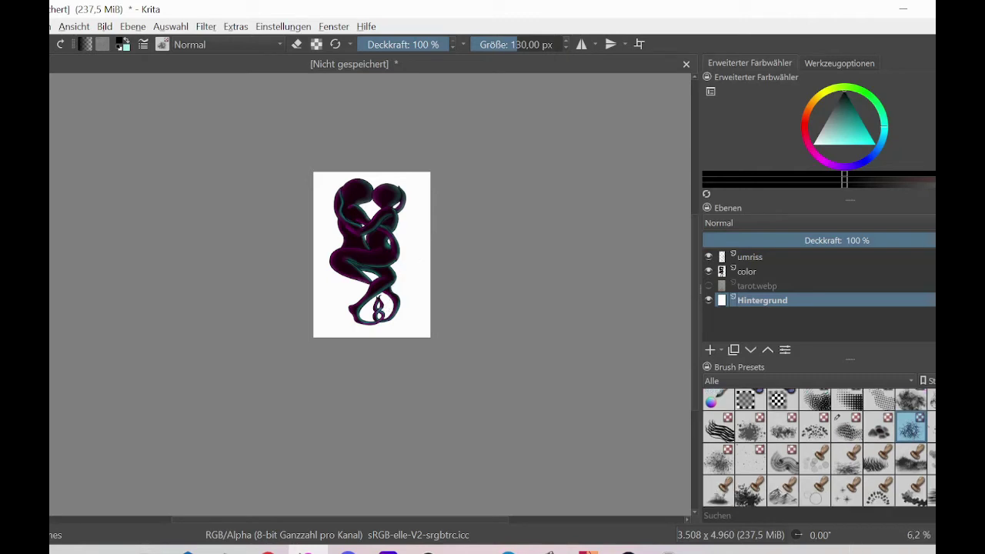
Step: Choose the Overlay Burn brush at 600 px for the background and bring the whole page into view
key(ctrl+minus)
key(ctrl+minus)
key(ctrl+plus)
key(ctrl+plus)
key(ctrl+plus)
key(ctrl+plus)
scroll(819, 448, up, 5)
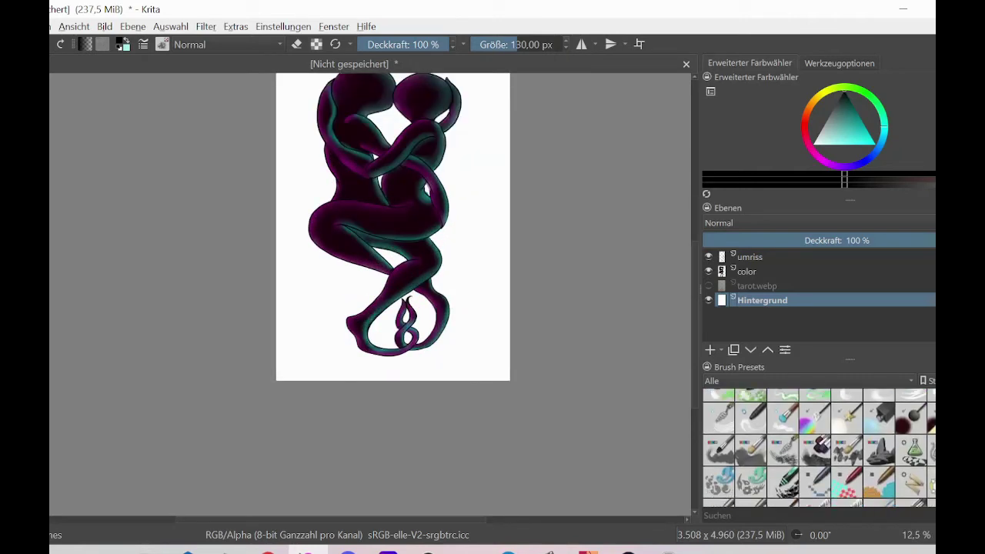
scroll(818, 448, up, 2)
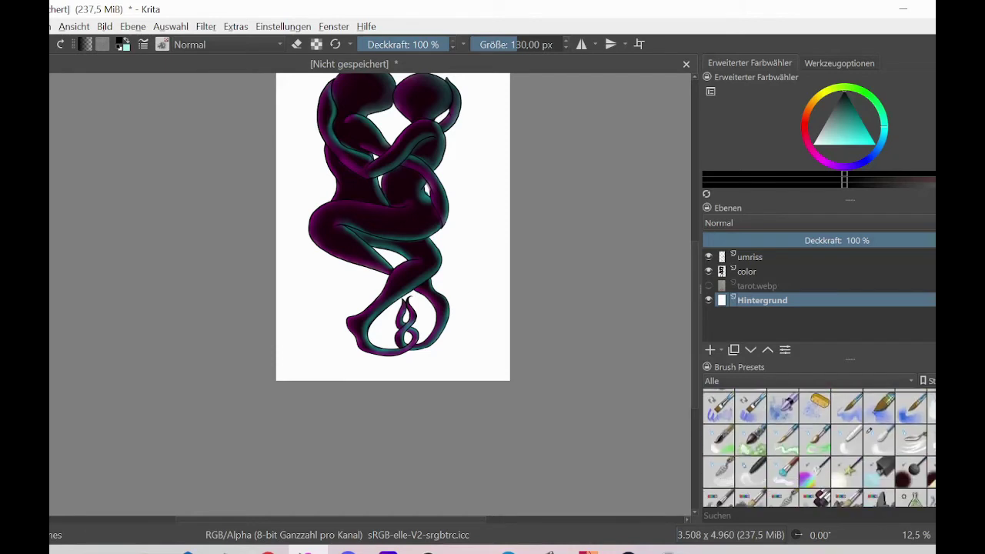
click(929, 461)
drag(696, 373, 697, 336)
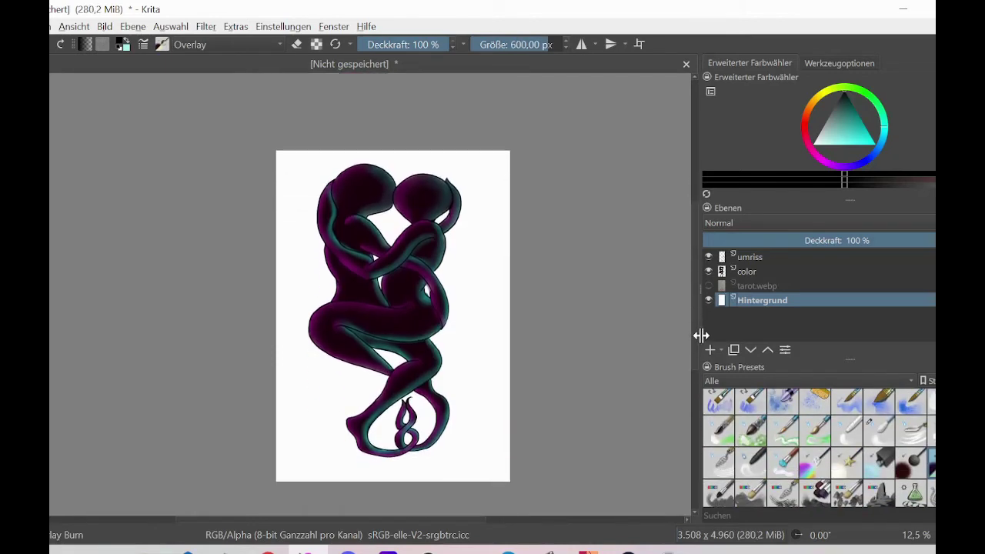
Step: Try the blobs brush at 461.50 px with yellow and red diagonal strokes across the background, and undo them
click(783, 401)
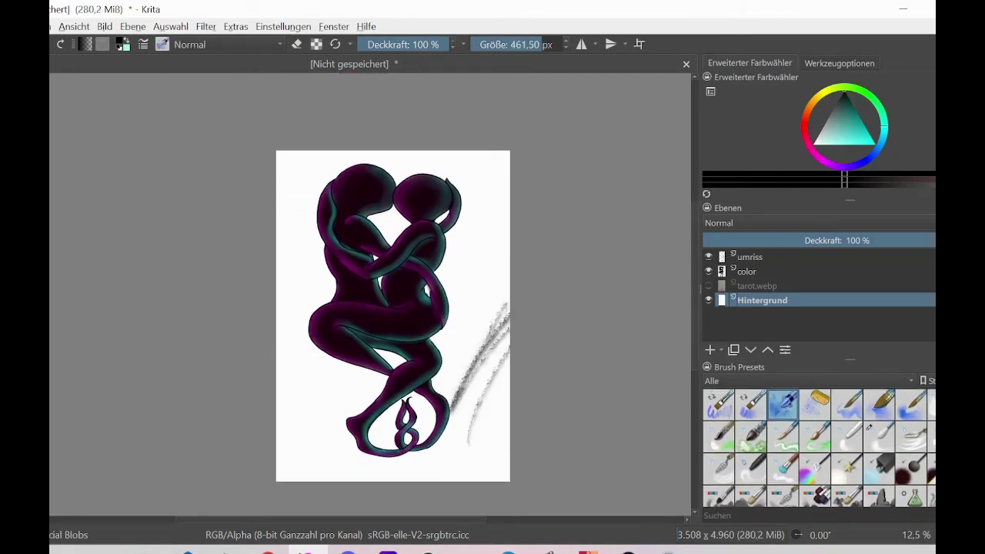
click(853, 132)
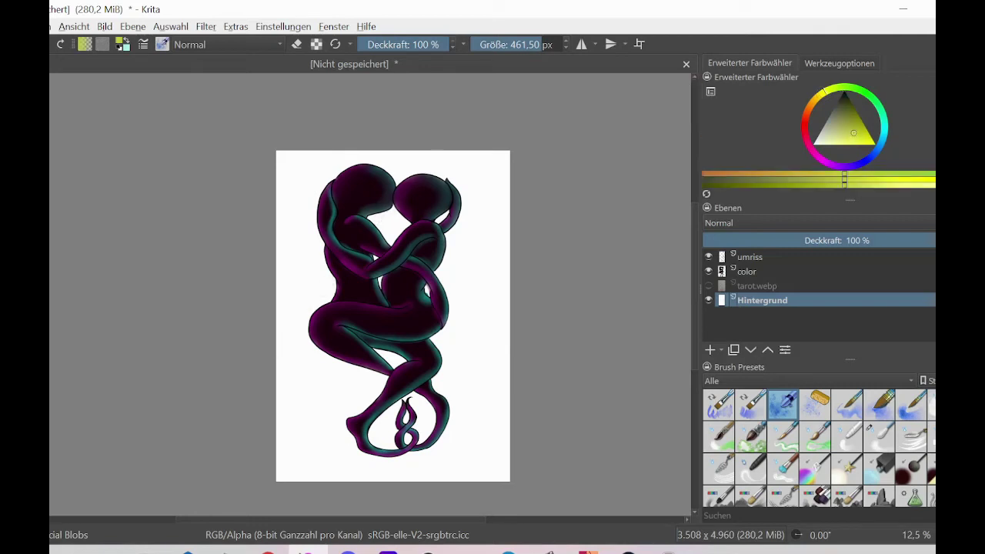
click(812, 104)
drag(437, 165, 278, 334)
click(805, 120)
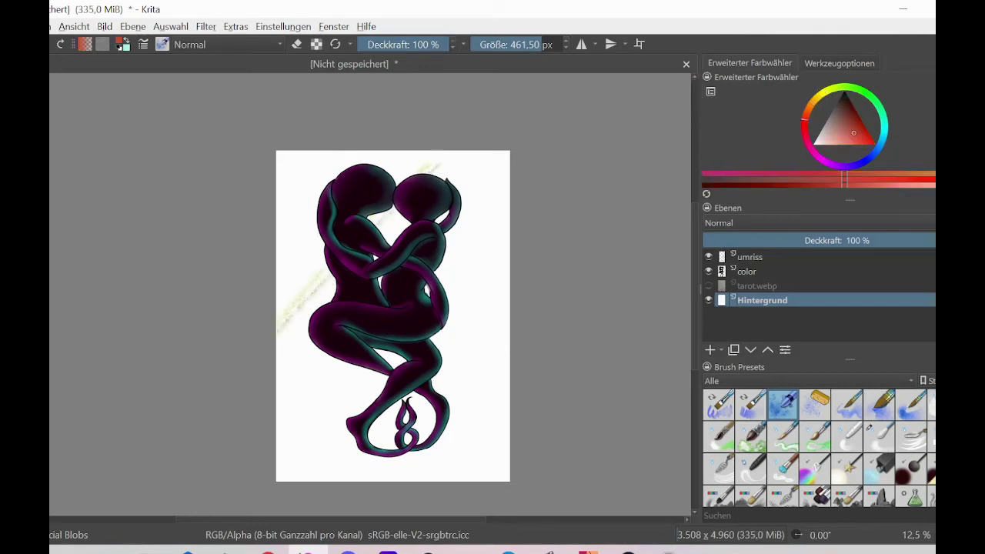
drag(441, 171, 278, 361)
key(ctrl+z)
key(ctrl+z)
Step: Enlarge the blobs brush to 789.96 px, try red, magenta and violet diagonal strokes across the background, and undo them
click(555, 46)
drag(475, 196, 277, 437)
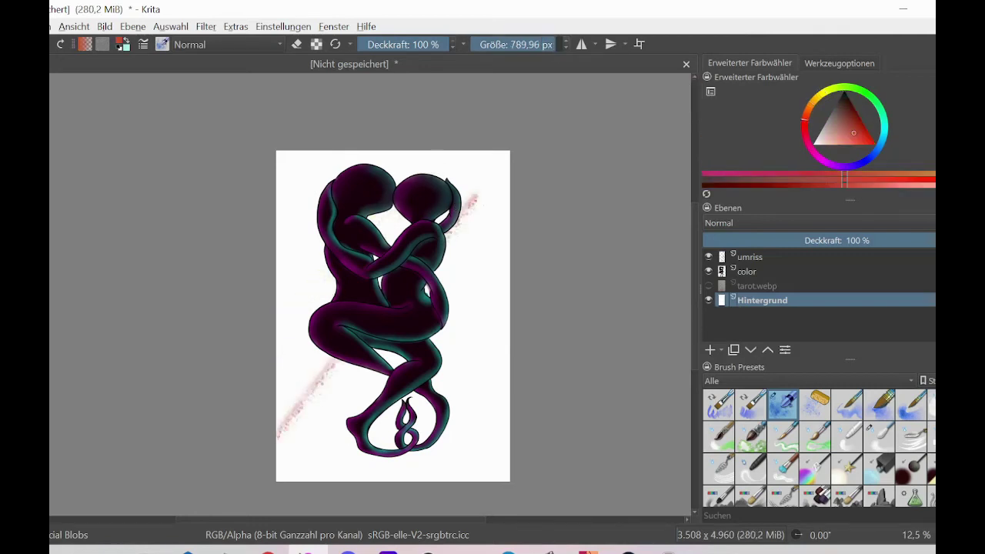
click(822, 160)
drag(483, 199, 278, 466)
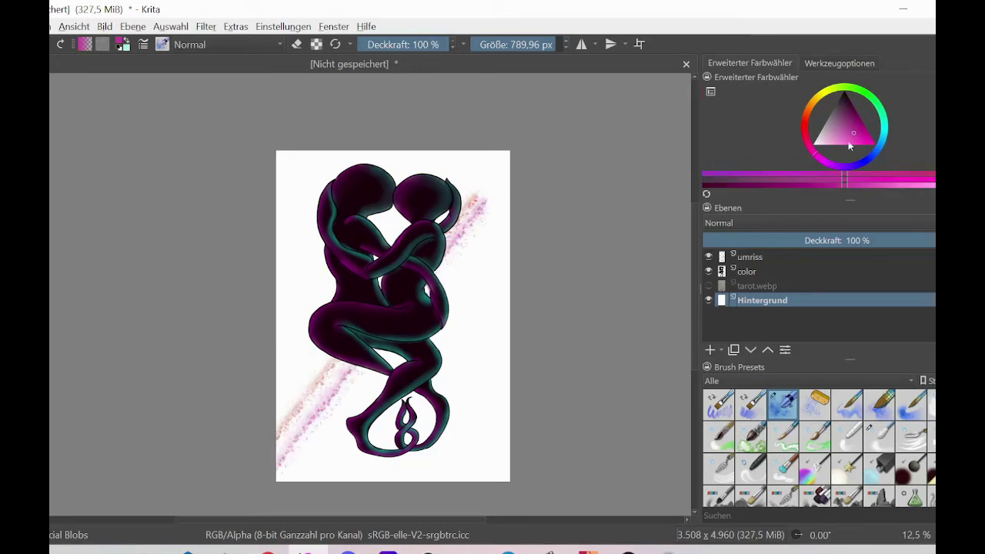
click(856, 163)
click(865, 160)
drag(486, 203, 284, 478)
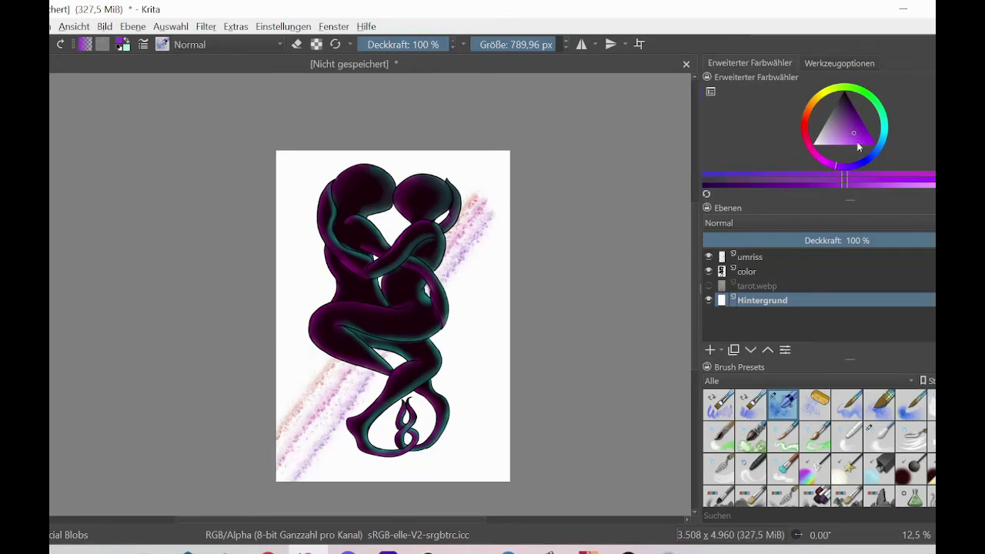
key(ctrl+z)
key(ctrl+z)
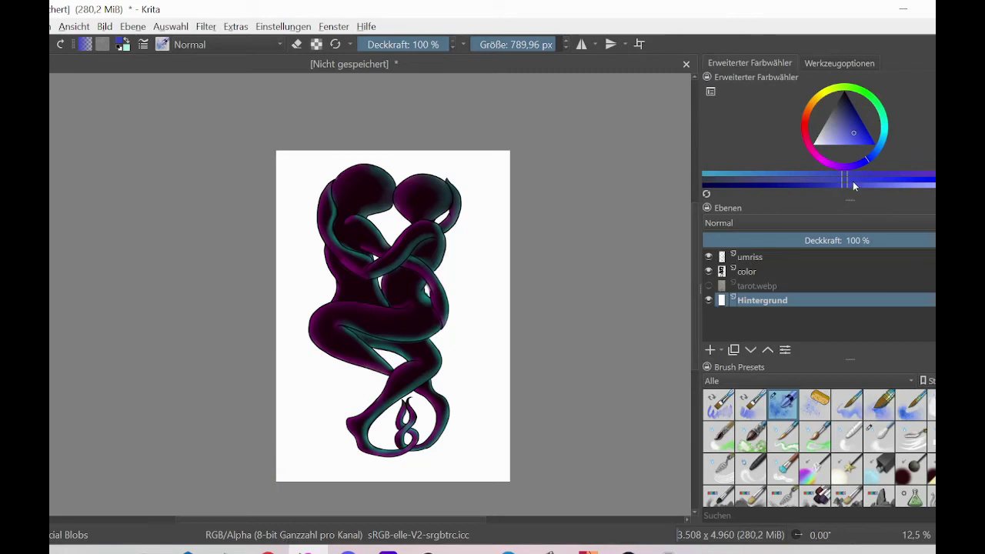
Step: Try yellow-green and orange diagonal strokes with the blobs brush behind the figures' upper bodies, and undo both
click(824, 95)
mouse_move(407, 152)
mouse_down()
mouse_move(384, 160)
mouse_move(279, 289)
mouse_up()
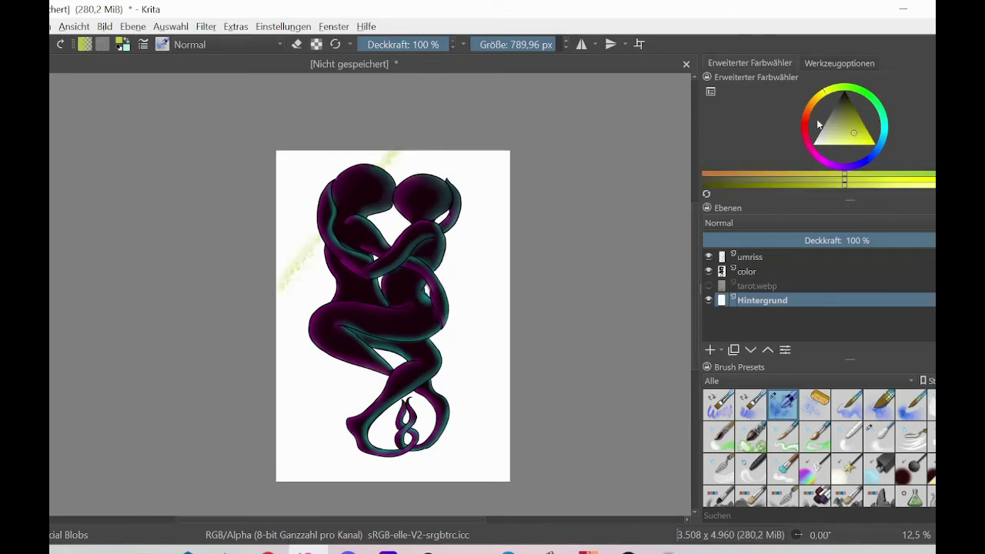
click(809, 103)
drag(405, 156, 279, 308)
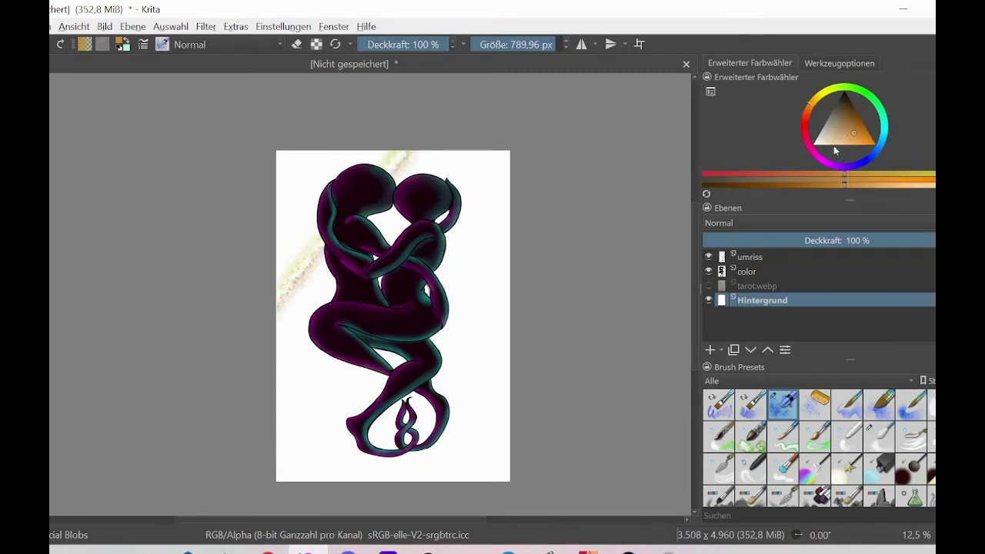
key(ctrl+z)
key(ctrl+z)
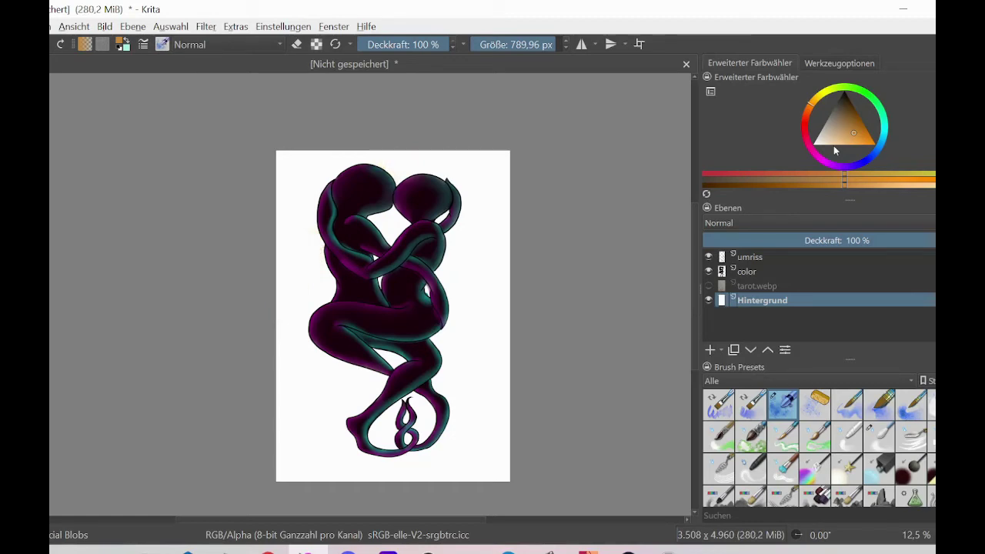
Step: Erase the leftover colour in the small gap between arm and waist on the color layer with the 82.92 px eraser
key(ctrl+plus)
key(ctrl+plus)
key(ctrl+plus)
key(ctrl+minus)
key(ctrl+minus)
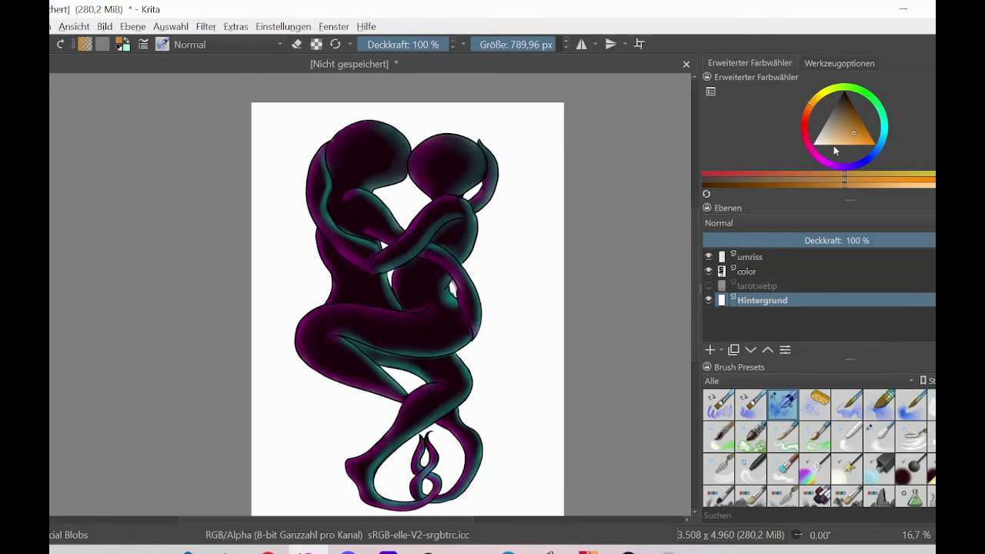
key(plus)
key(plus)
click(769, 274)
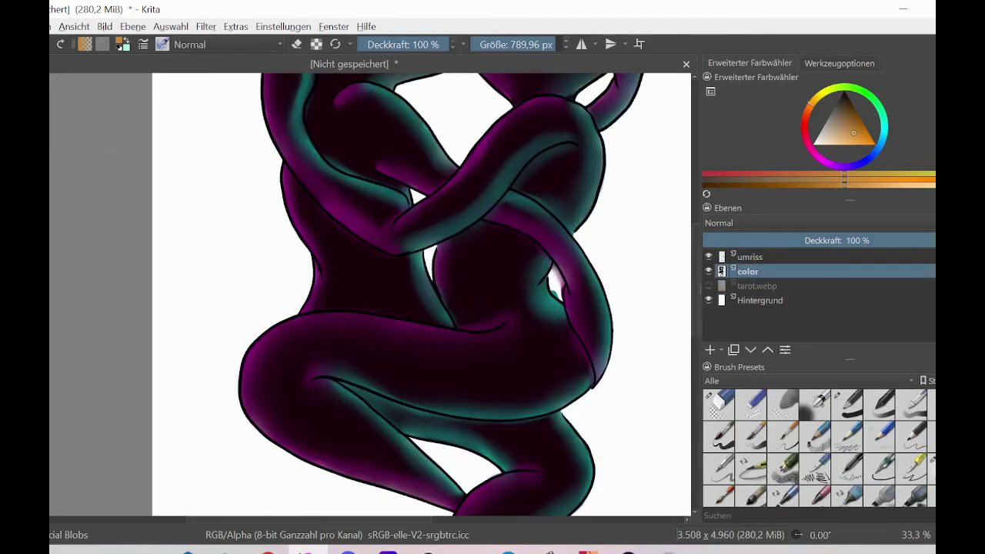
click(719, 402)
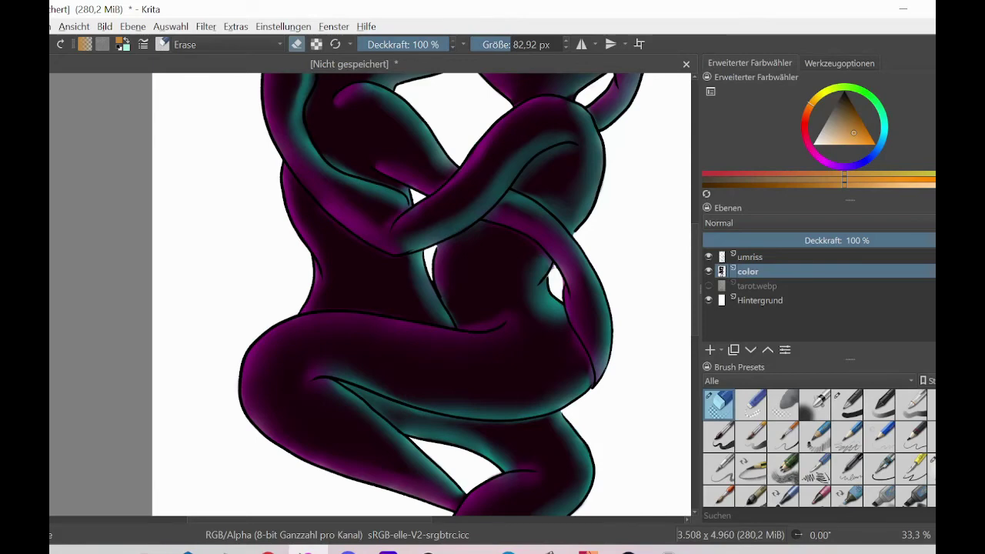
key(minus)
key(minus)
key(minus)
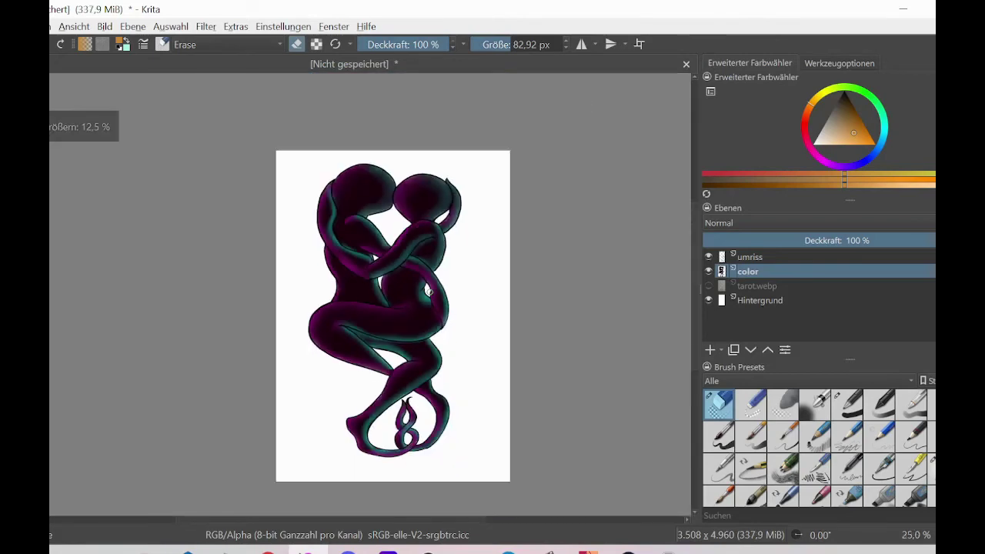
key(plus)
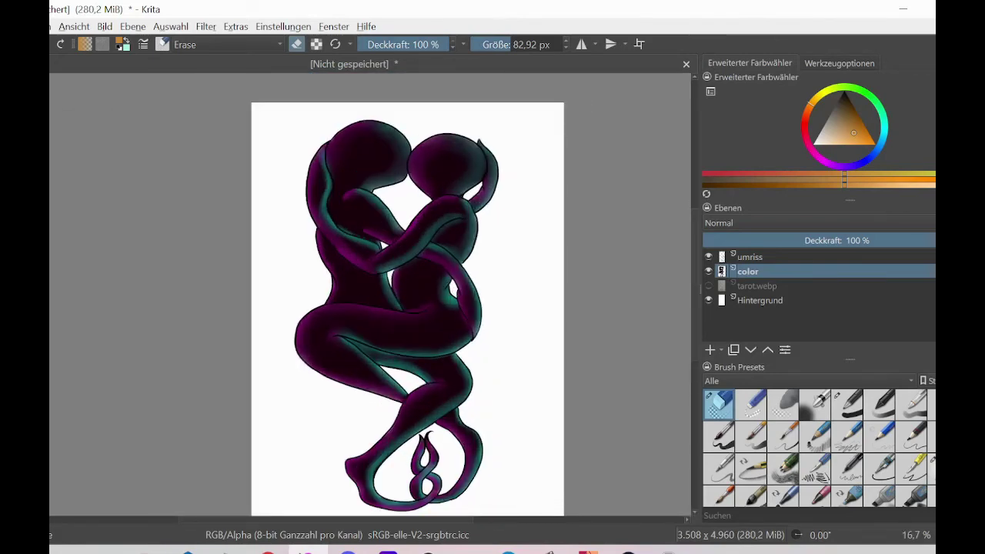
Step: Hide the color layer and add a new paint layer above it named rainbow
key(alt+Tab)
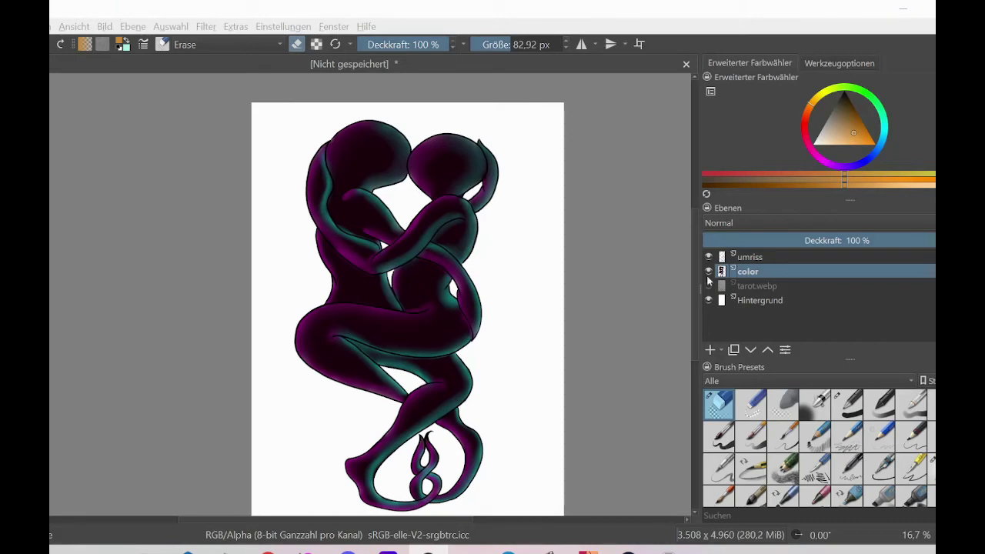
click(708, 271)
click(133, 26)
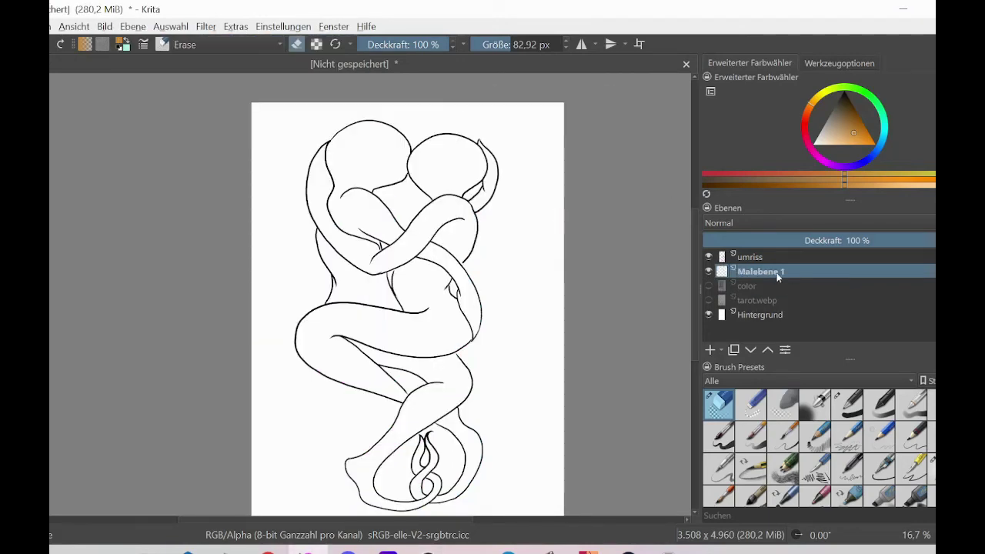
double_click(777, 273)
text(rainbow)
key(Return)
Step: Choose the splat texture brush for the rainbow layer, with bright yellow as the colour and a size of 431.77 px
scroll(818, 448, down, 5)
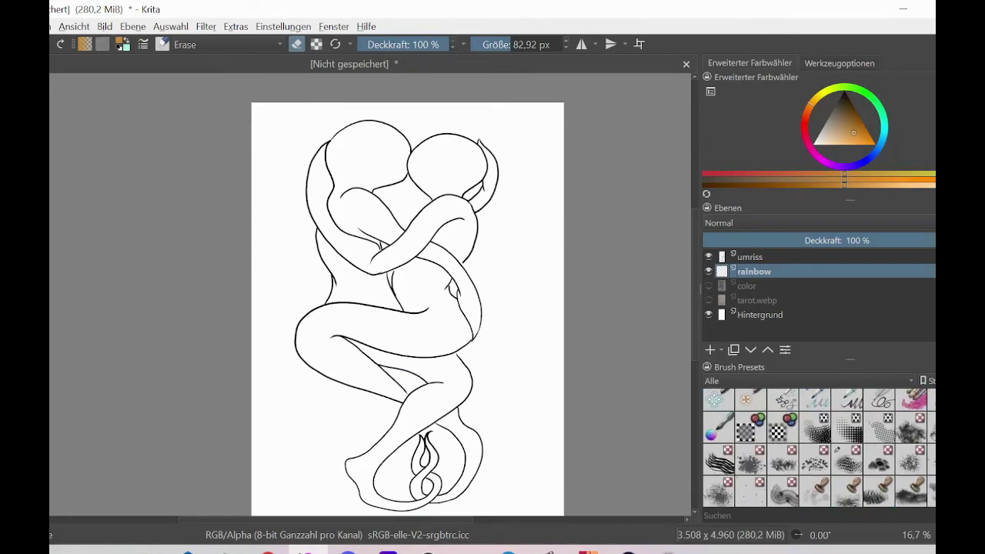
click(750, 462)
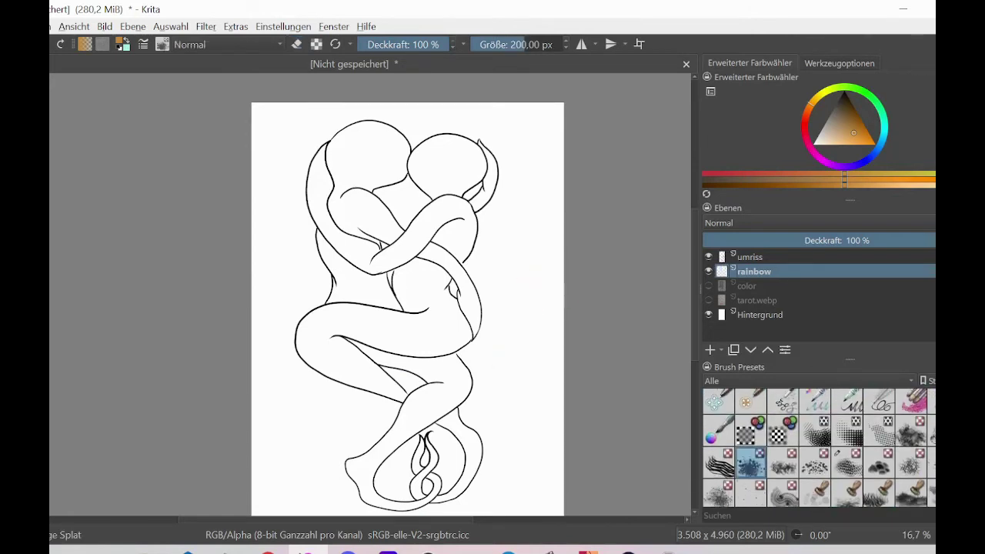
click(565, 44)
click(823, 91)
click(874, 144)
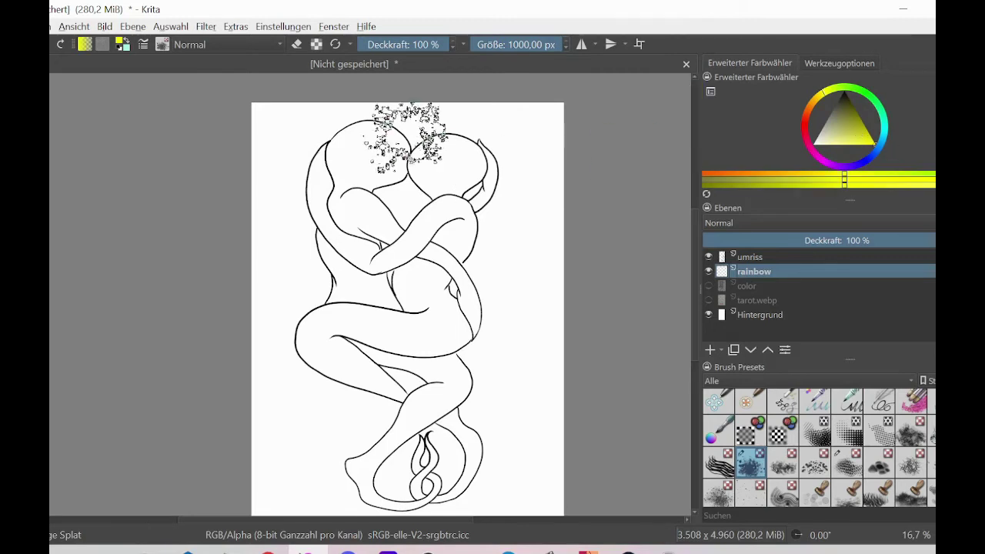
click(539, 45)
Step: Try diagonal splatter stripes across the figures, starting with yellow and orange, then undo them
drag(407, 121, 285, 248)
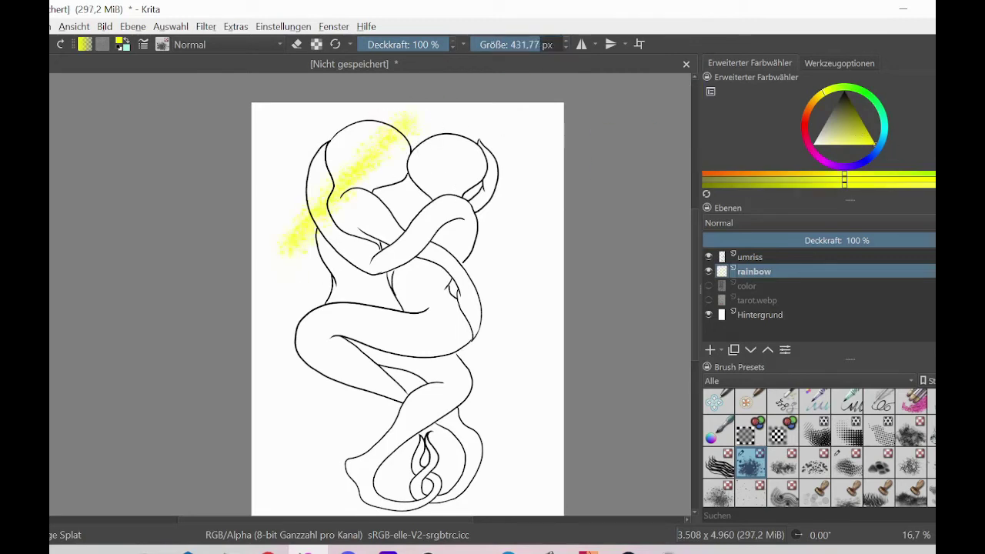
click(814, 100)
drag(428, 123, 281, 277)
click(805, 128)
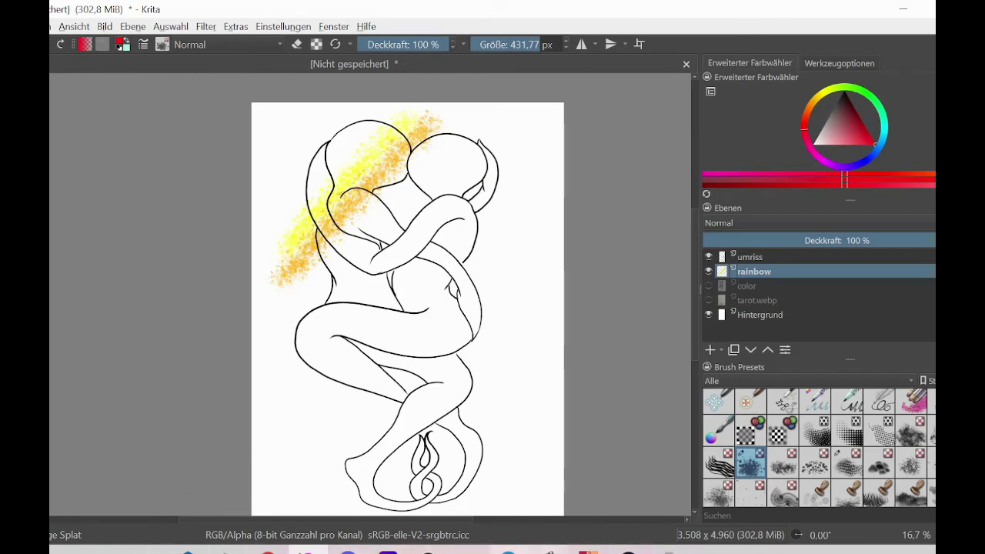
click(267, 551)
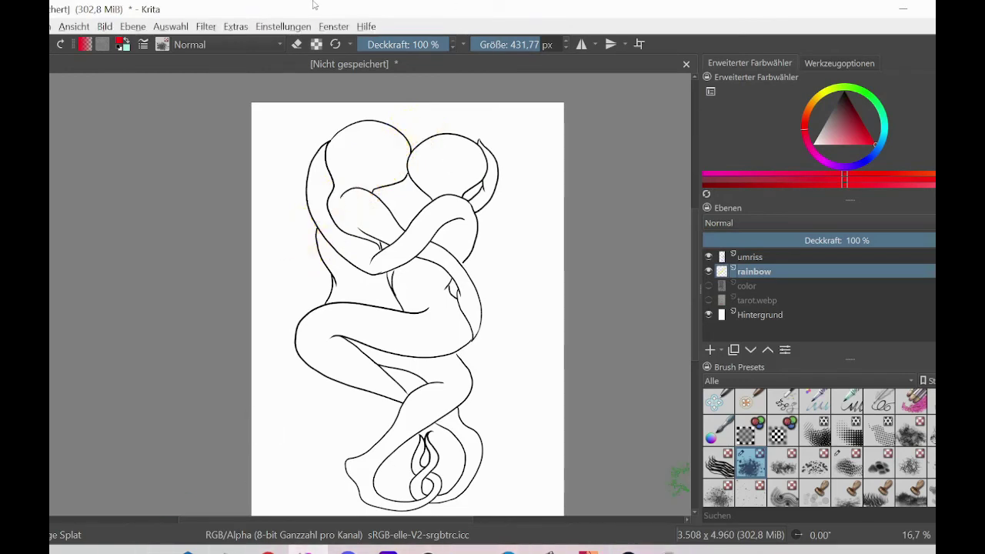
drag(416, 120, 297, 297)
key(ctrl+z)
Step: Paint parallel red, orange and yellow diagonal splatter stripes across the upper part of the figures on the rainbow layer
drag(360, 109, 268, 223)
key(ctrl+z)
click(814, 108)
drag(397, 104, 266, 270)
click(828, 91)
drag(415, 112, 277, 304)
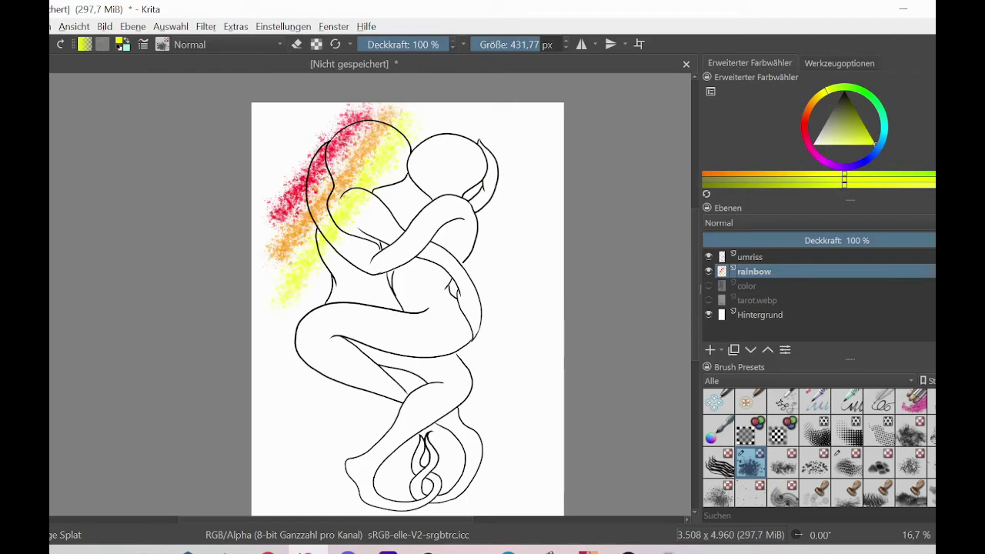
Step: Continue the rainbow with parallel green, blue and violet diagonal splatter stripes beside the yellow one
click(859, 101)
click(865, 132)
drag(439, 111, 262, 362)
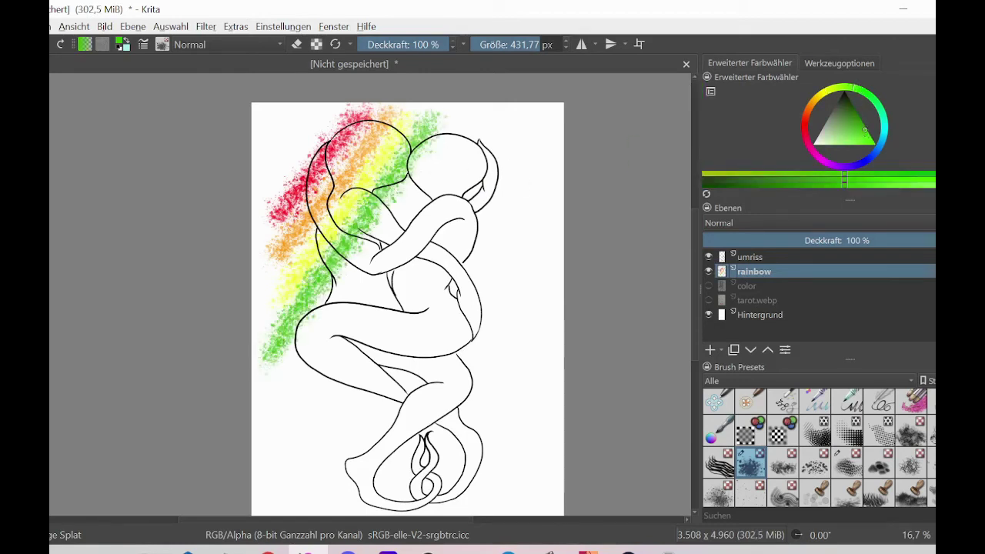
click(871, 155)
drag(456, 117, 260, 402)
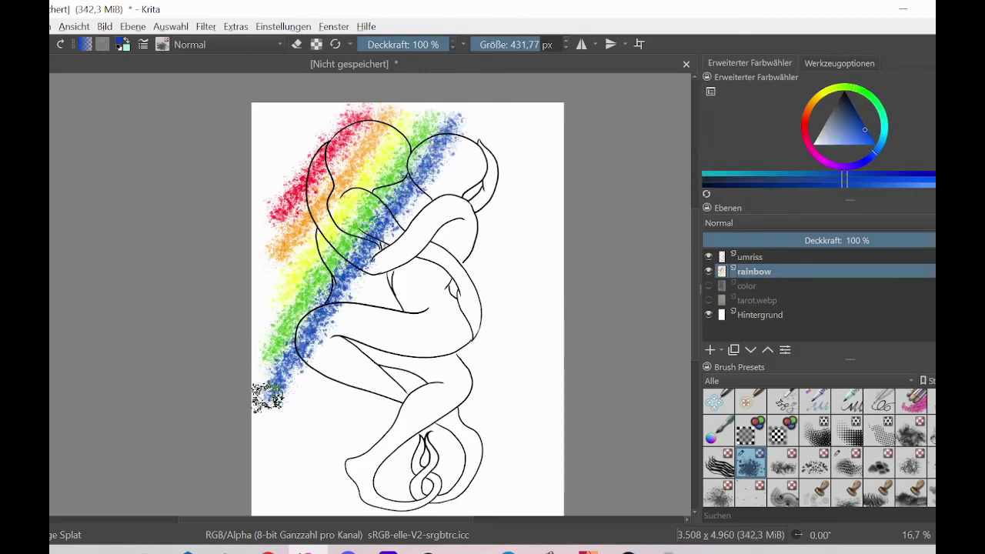
click(831, 162)
mouse_move(481, 115)
mouse_down()
mouse_move(284, 400)
mouse_move(265, 444)
mouse_up()
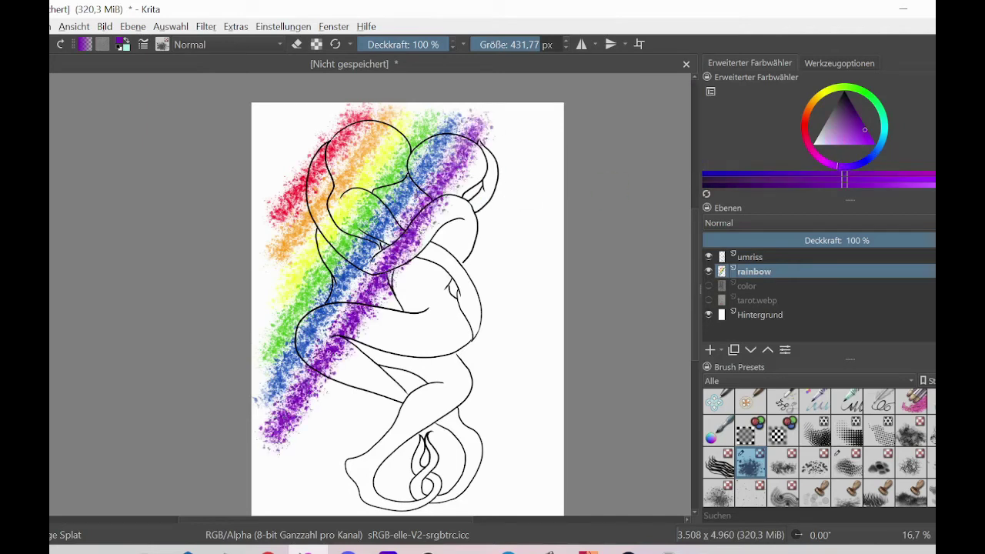
Step: Add a brown diagonal stripe beside the violet one and a light blue stripe next to it, redoing the light blue stroke once
click(810, 123)
click(859, 114)
drag(503, 129, 286, 455)
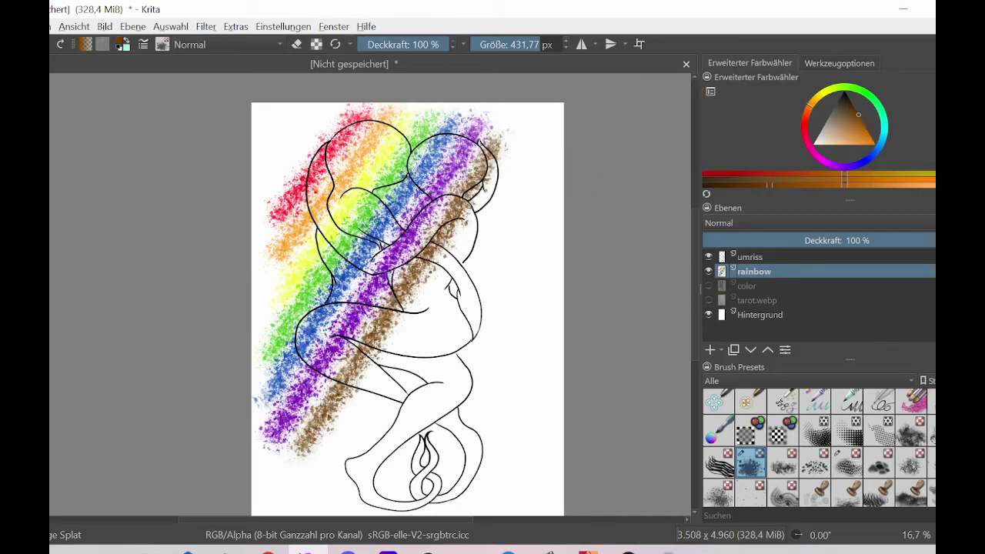
click(886, 128)
drag(847, 143, 836, 143)
click(881, 142)
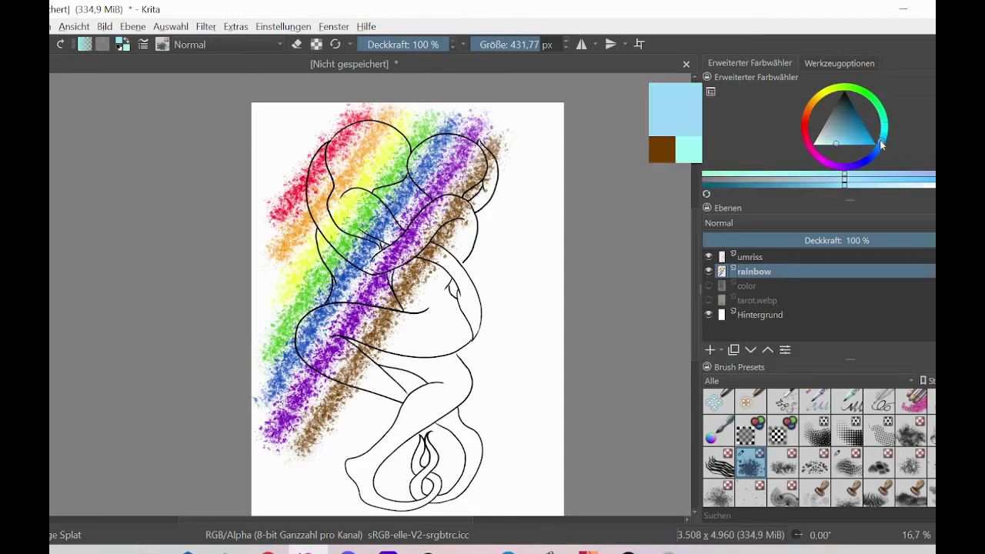
drag(520, 150, 314, 475)
key(ctrl+z)
drag(514, 163, 310, 492)
Step: Paint a light pink stripe beside the light blue one, try a black stripe beyond it and undo it, and choose white
click(823, 162)
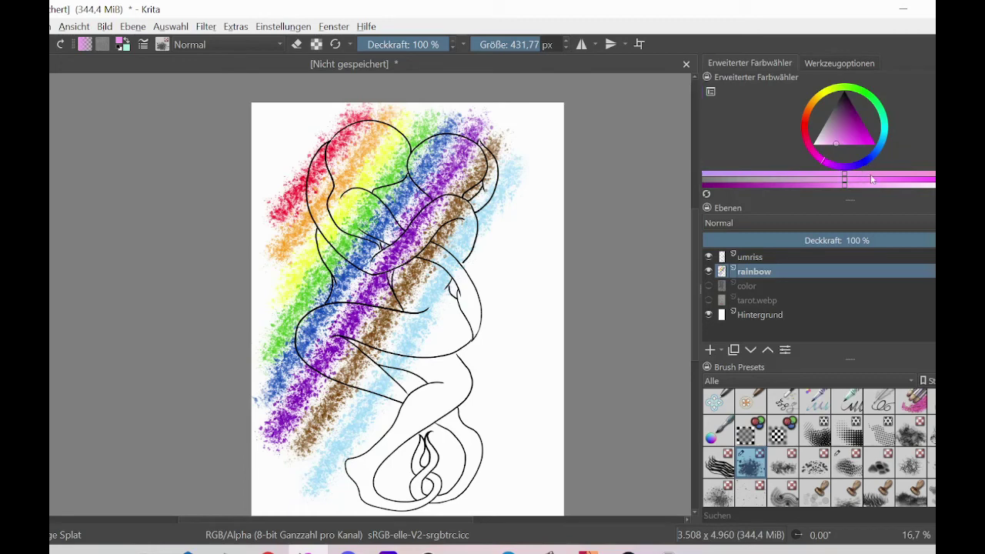
drag(527, 203, 327, 514)
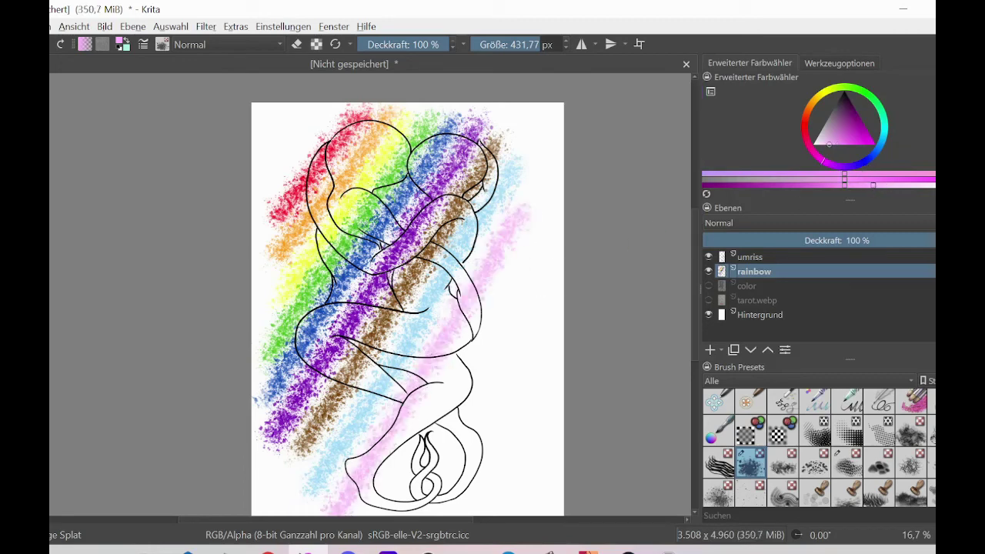
drag(835, 115, 844, 95)
drag(534, 248, 453, 373)
key(ctrl+z)
click(814, 144)
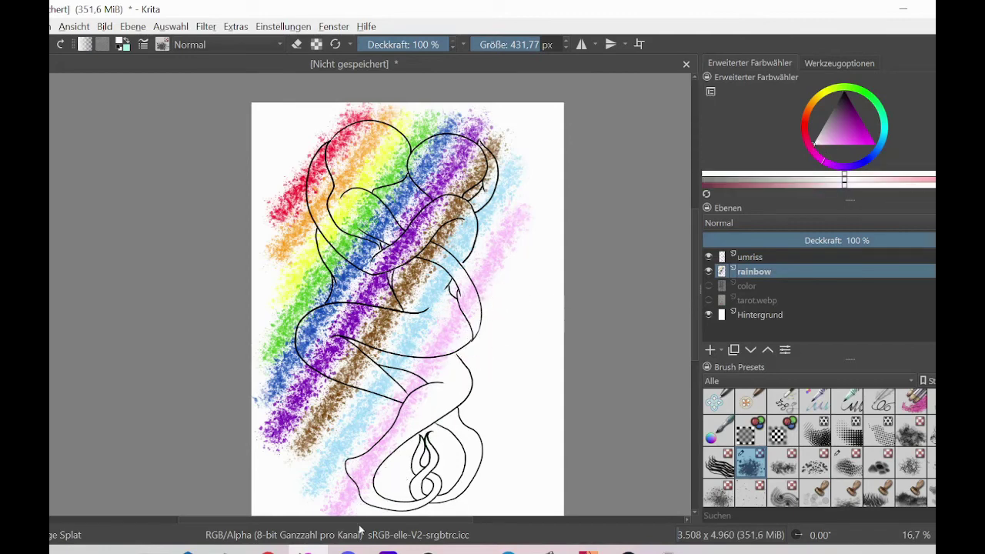
Step: Undo all the diagonal stripes on the rainbow layer
key(ctrl+z)
key(ctrl+z)
key(ctrl+z)
key(ctrl+z)
key(ctrl+z)
key(ctrl+z)
key(ctrl+z)
key(ctrl+z)
key(ctrl+z)
key(ctrl+z)
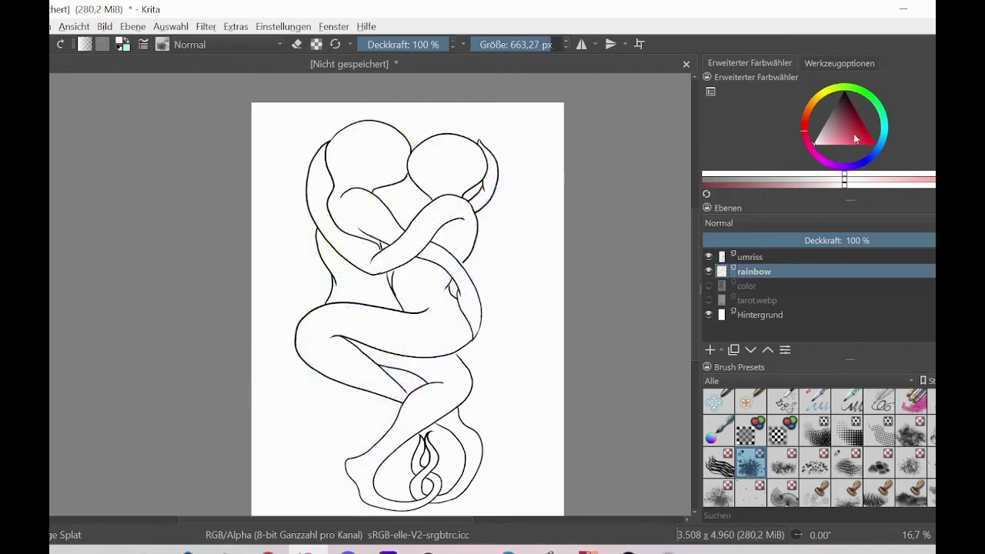
Step: Choose a strong red and paint a diagonal splatter stripe across the upper-left figure, undoing and repainting the stroke once
drag(849, 132, 869, 142)
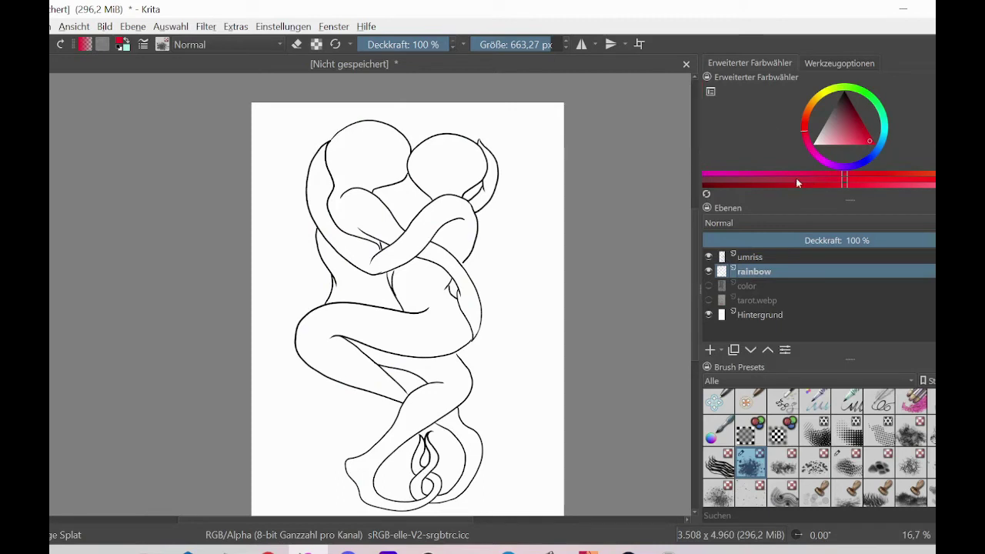
click(804, 136)
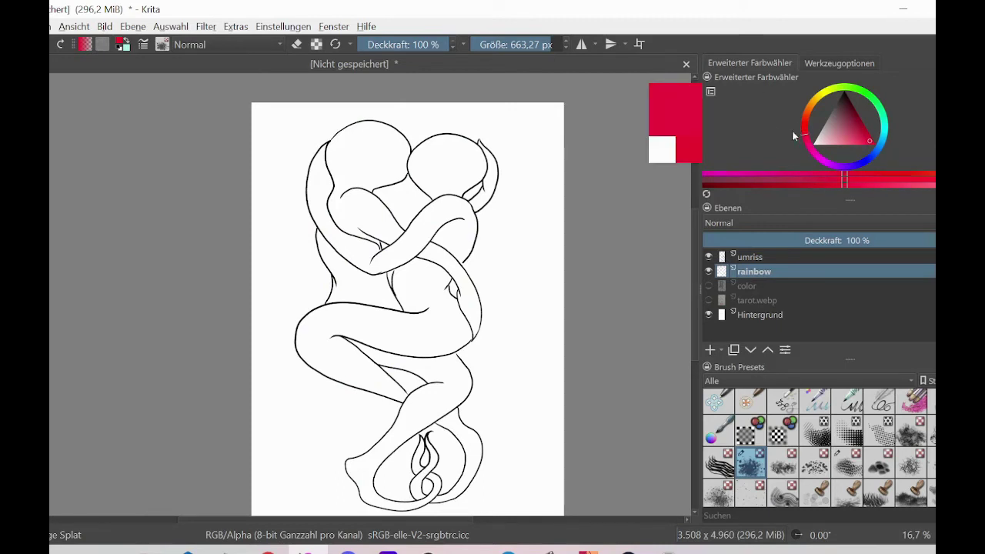
drag(794, 136, 804, 123)
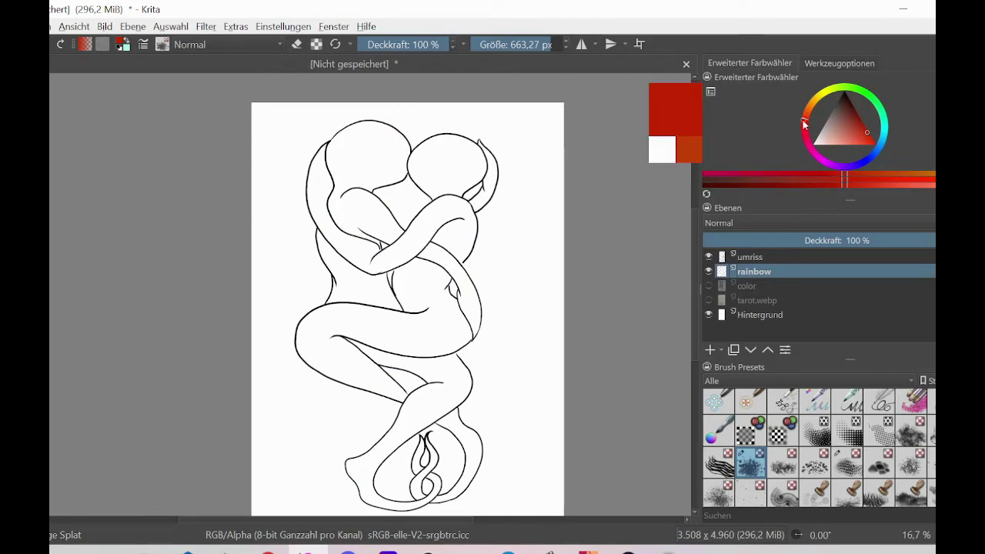
drag(379, 116, 285, 231)
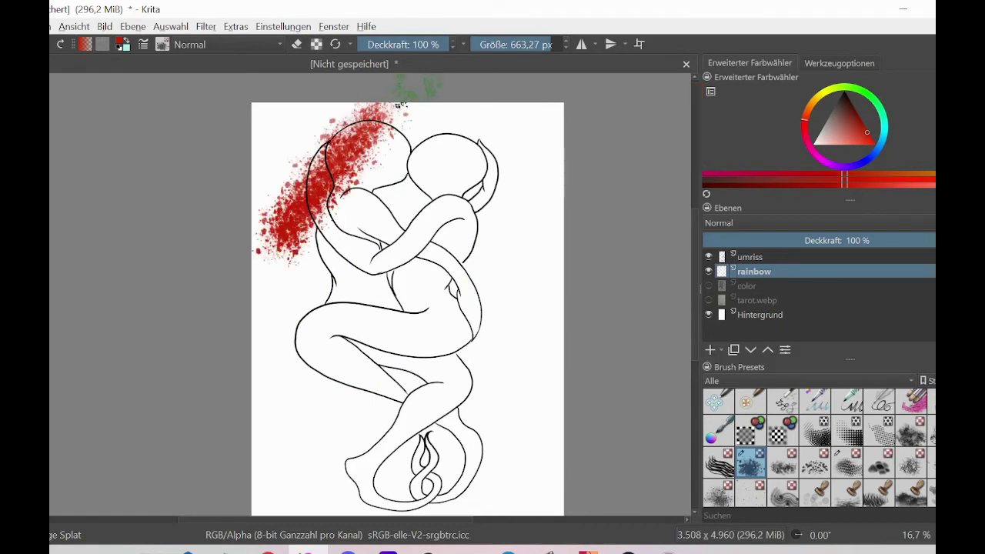
key(ctrl+z)
drag(384, 107, 265, 265)
Step: Paint an orange diagonal splatter stripe beside the red one and a bright yellow stripe next to it
click(863, 131)
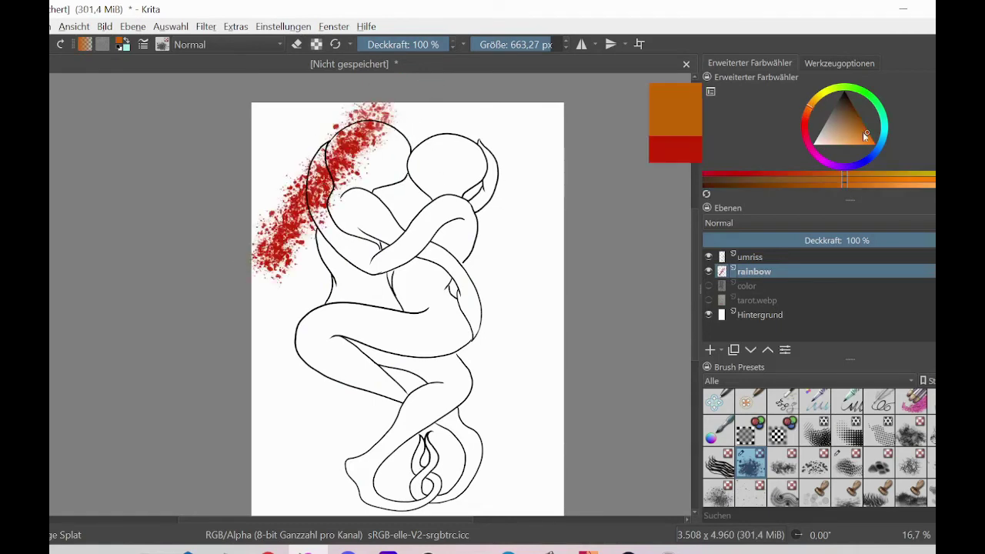
drag(411, 119, 265, 308)
click(825, 91)
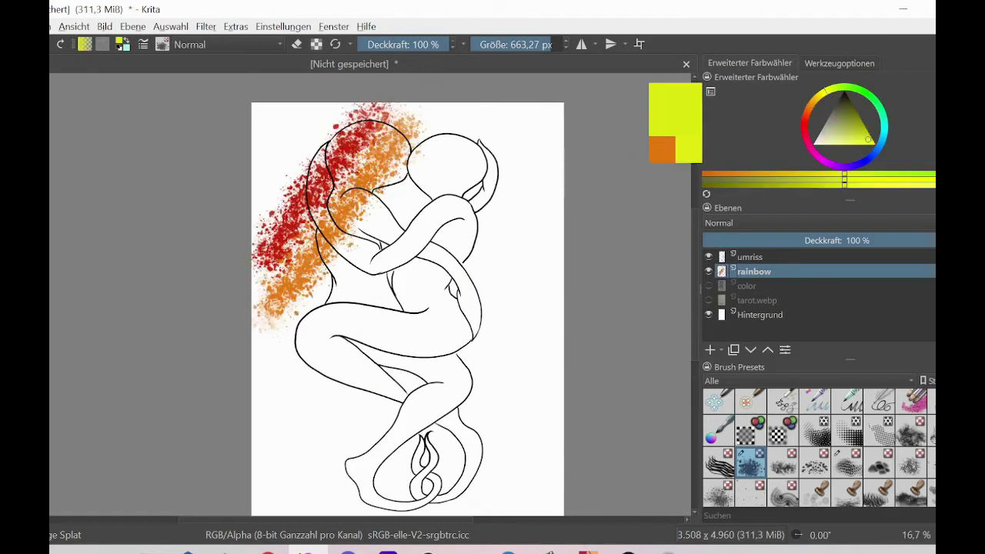
click(820, 93)
click(870, 143)
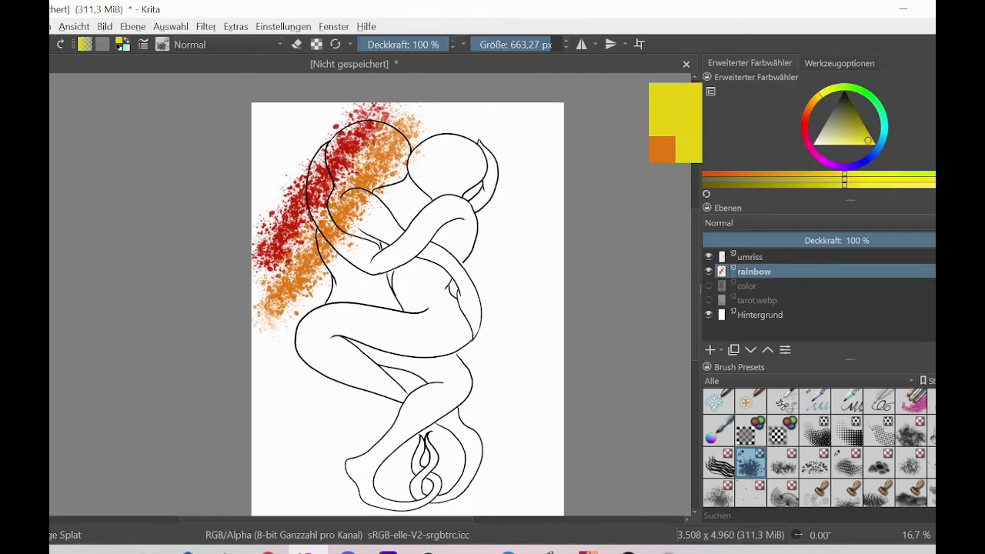
click(874, 143)
drag(435, 177, 286, 352)
Step: Choose a medium green and paint a diagonal splatter stripe beside the yellow one
click(862, 91)
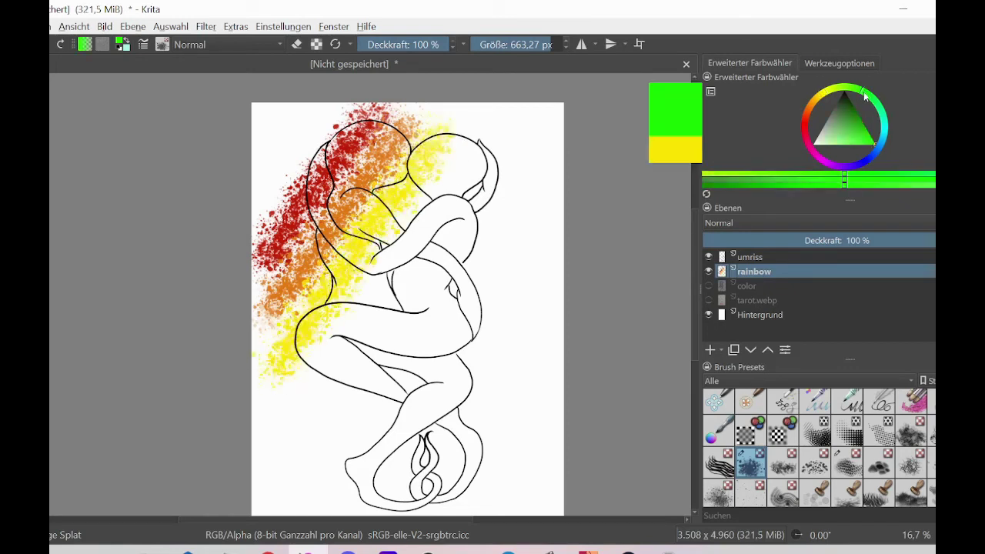
click(865, 133)
click(855, 133)
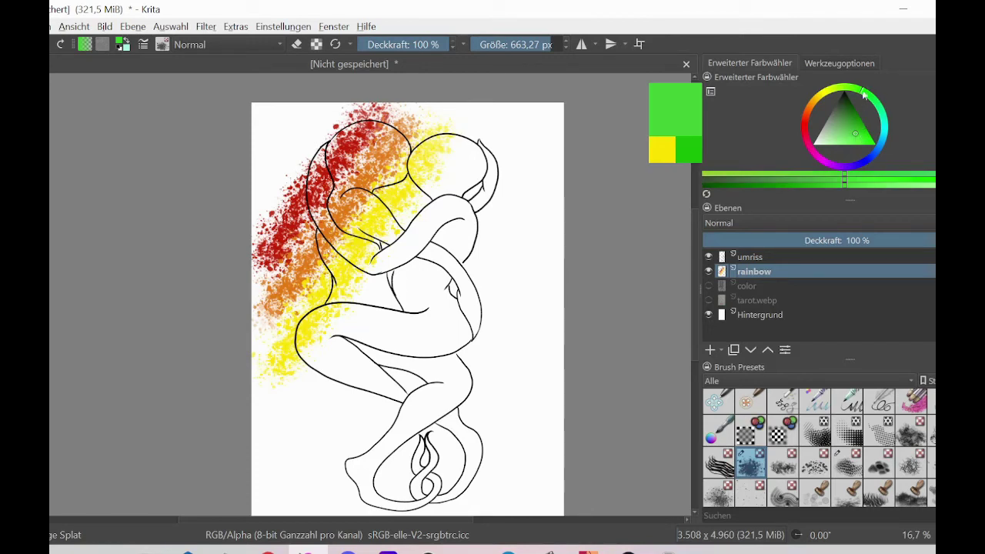
mouse_move(488, 122)
mouse_down()
mouse_move(289, 402)
mouse_move(281, 427)
mouse_up()
Step: Continue the rainbow with blue and violet diagonal splatter stripes beside the green one
click(879, 152)
drag(514, 160, 303, 462)
key(ctrl+z)
click(843, 165)
mouse_move(562, 173)
mouse_down()
mouse_move(404, 362)
mouse_move(300, 508)
mouse_up()
Step: Add a brown diagonal splatter stripe beside the violet one and a light blue stripe next to it
click(806, 125)
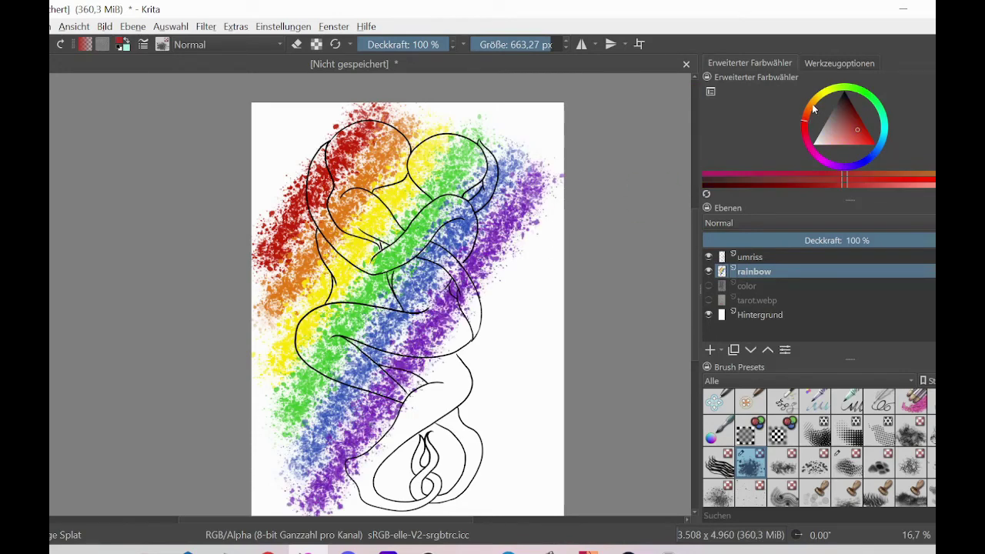
click(860, 119)
mouse_move(557, 185)
mouse_down()
mouse_move(377, 481)
mouse_move(334, 514)
mouse_up()
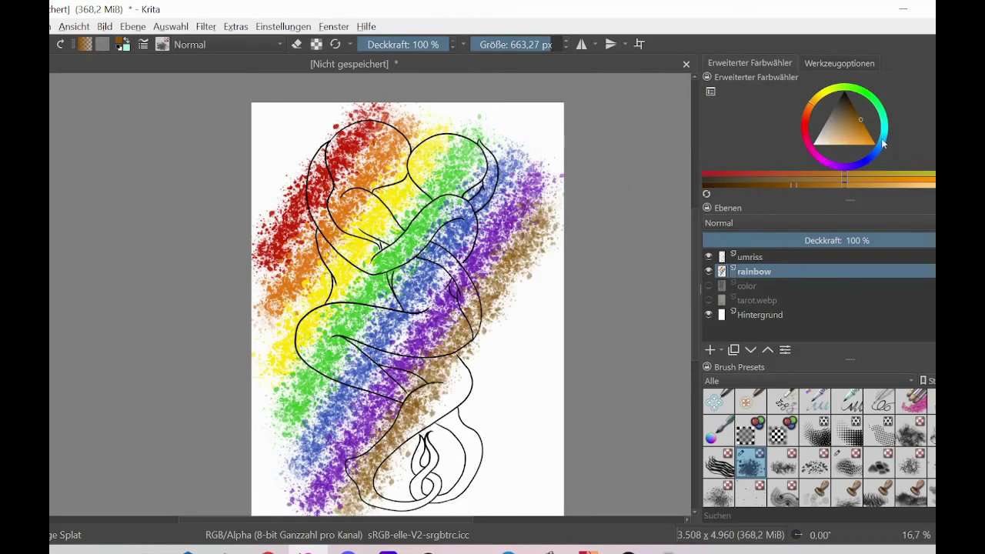
click(871, 156)
click(835, 138)
drag(545, 263, 358, 514)
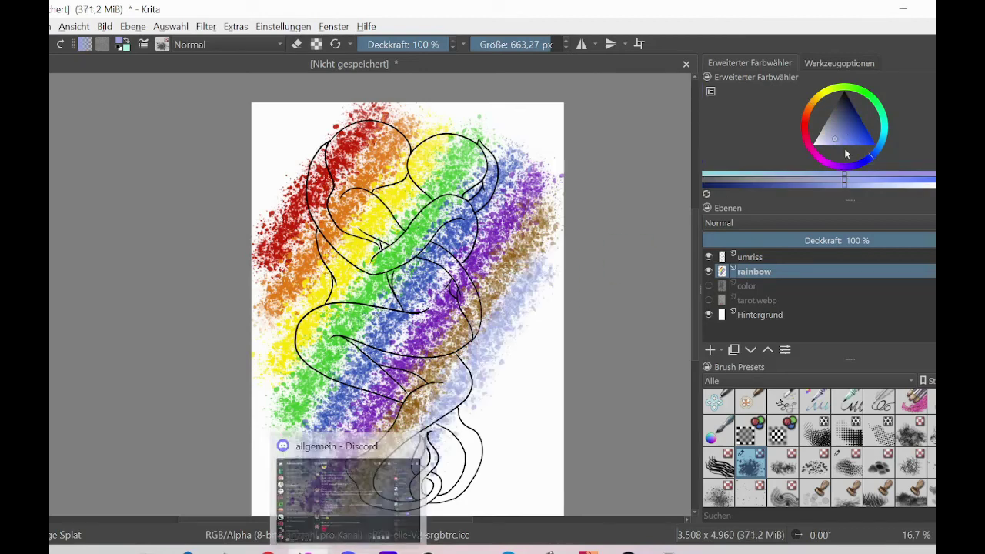
Step: Choose a light pink and paint a splatter stripe in the lower-right corner beside the light blue one, redoing the stroke once
click(826, 163)
click(827, 148)
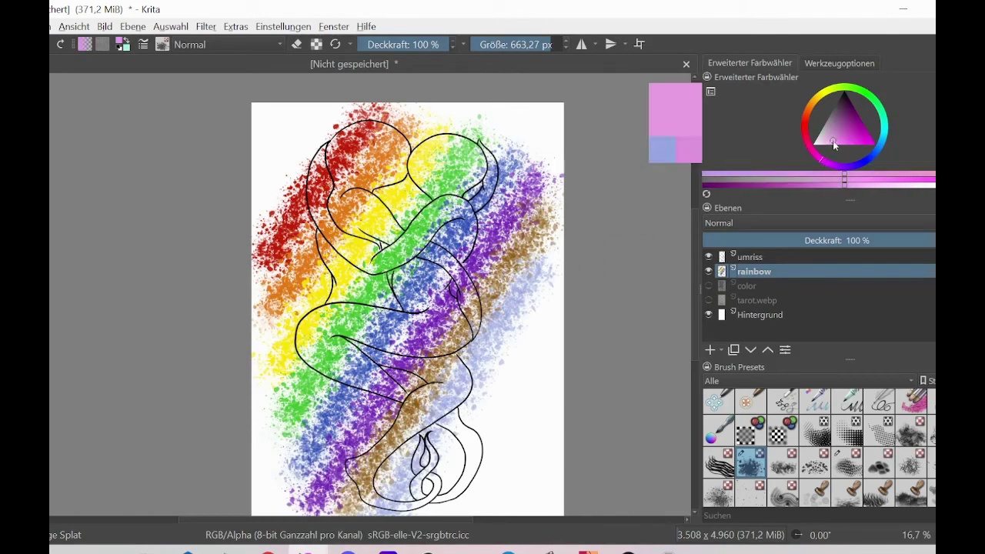
click(810, 148)
drag(542, 328, 421, 501)
key(ctrl+z)
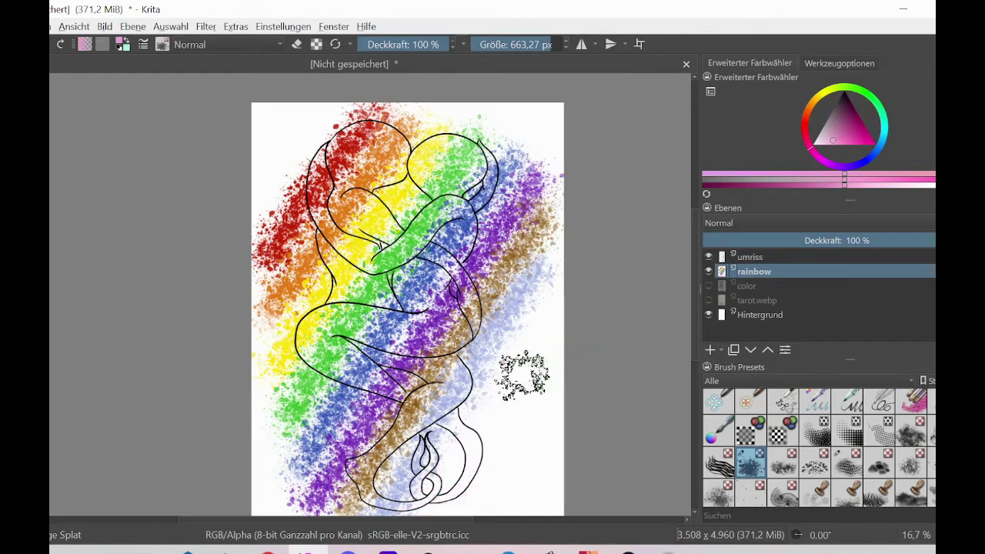
drag(522, 374, 415, 514)
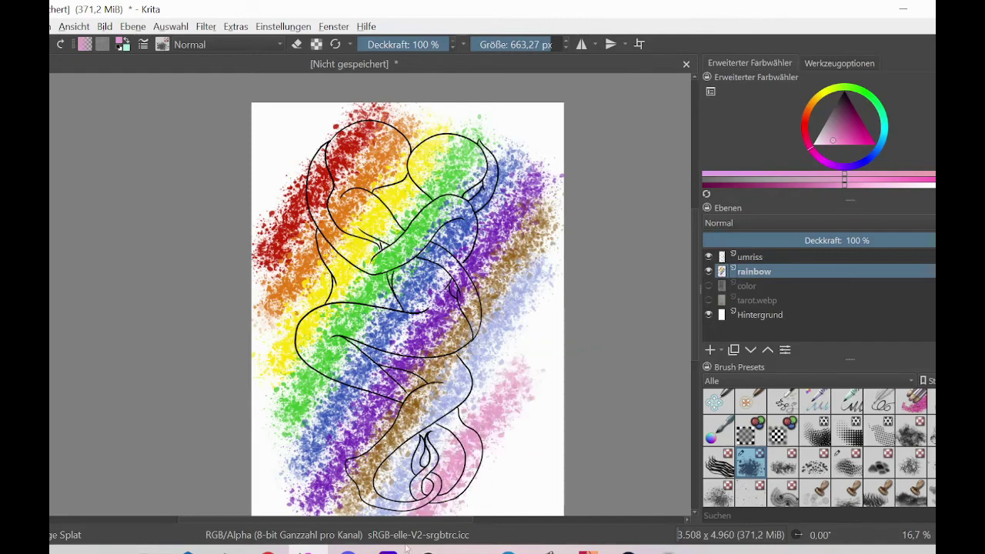
Step: Briefly show the color layer, switch to the eraser preset and erase the rainbow splatter outside the figures' right side
click(708, 286)
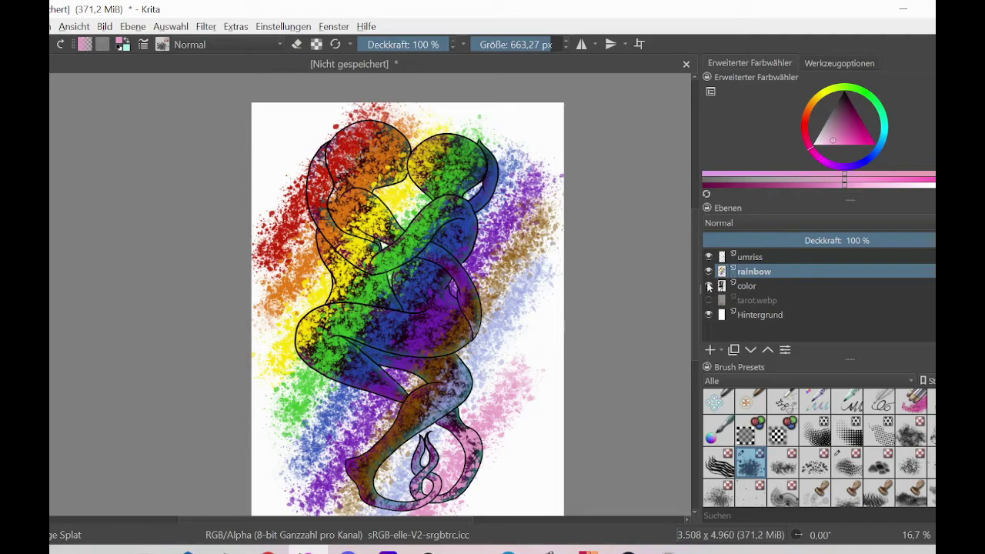
click(708, 286)
scroll(837, 453, up, 5)
click(718, 403)
mouse_move(549, 176)
mouse_down()
mouse_move(540, 307)
mouse_move(523, 165)
mouse_move(504, 284)
mouse_up()
key(ctrl+plus)
key(ctrl+plus)
drag(390, 520, 439, 520)
mouse_move(517, 269)
mouse_down()
mouse_move(504, 148)
mouse_move(485, 137)
mouse_move(511, 115)
mouse_move(501, 147)
mouse_move(479, 135)
mouse_move(465, 250)
mouse_move(531, 427)
mouse_move(585, 500)
mouse_up()
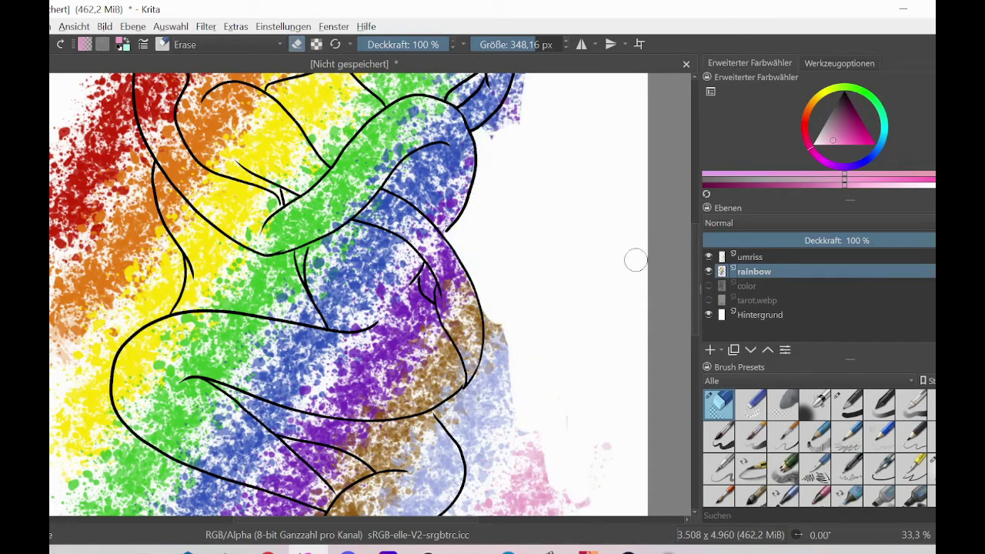
Step: Erase the splatter outside the right-hand outline of the hips and the bent knee, undoing a stray stroke
scroll(635, 260, down, 3)
mouse_move(441, 281)
mouse_down()
mouse_move(493, 215)
mouse_move(487, 192)
mouse_move(501, 176)
mouse_up()
mouse_move(496, 231)
mouse_down()
mouse_move(487, 180)
mouse_move(501, 273)
mouse_move(478, 297)
mouse_move(464, 275)
mouse_move(443, 289)
mouse_move(496, 375)
mouse_move(541, 377)
mouse_move(594, 434)
mouse_move(541, 324)
mouse_move(469, 367)
mouse_up()
key(ctrl+z)
scroll(470, 313, down, 3)
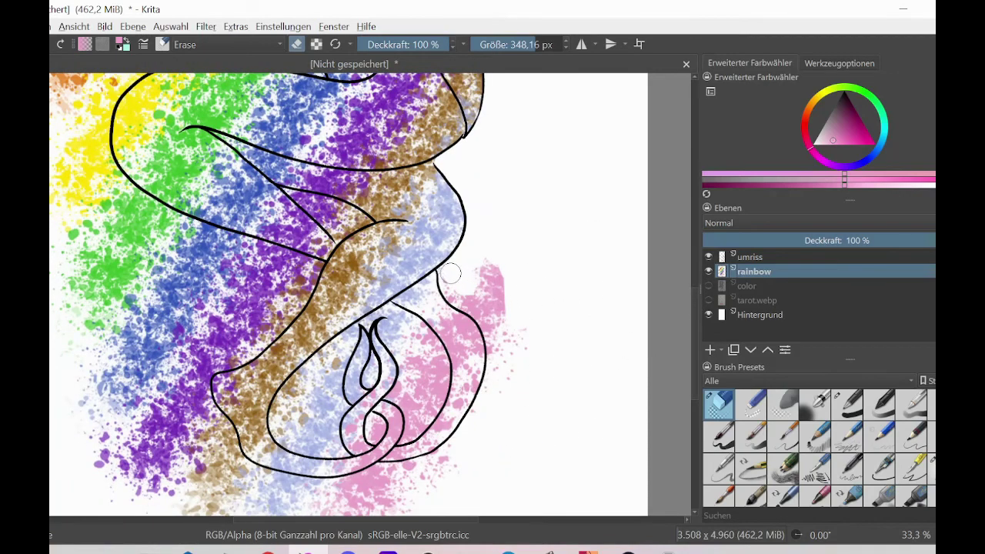
Step: Erase the pink, light blue, brown and violet splatter outside the curved outline at the bottom of the figures
drag(490, 281, 512, 370)
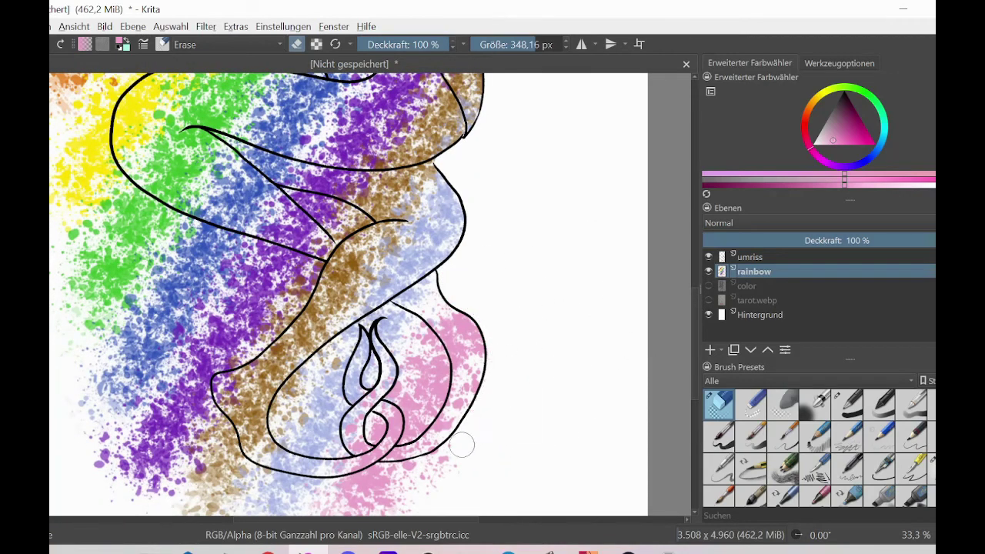
scroll(461, 445, down, 2)
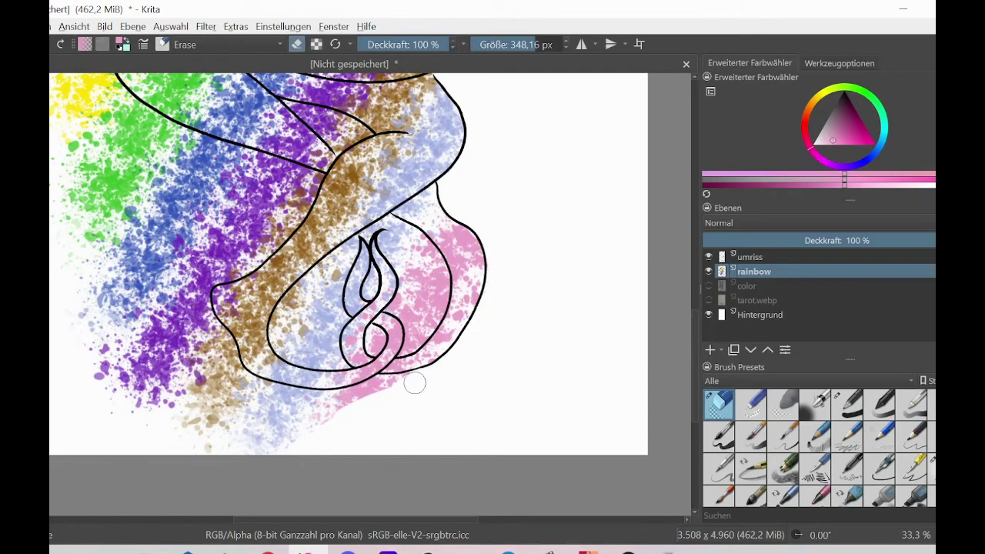
mouse_move(415, 383)
mouse_down()
mouse_move(204, 453)
mouse_move(250, 413)
mouse_move(344, 404)
mouse_move(188, 398)
mouse_move(174, 437)
mouse_move(183, 398)
mouse_move(224, 377)
mouse_move(210, 329)
mouse_move(223, 344)
mouse_move(227, 394)
mouse_move(279, 395)
mouse_move(245, 388)
mouse_up()
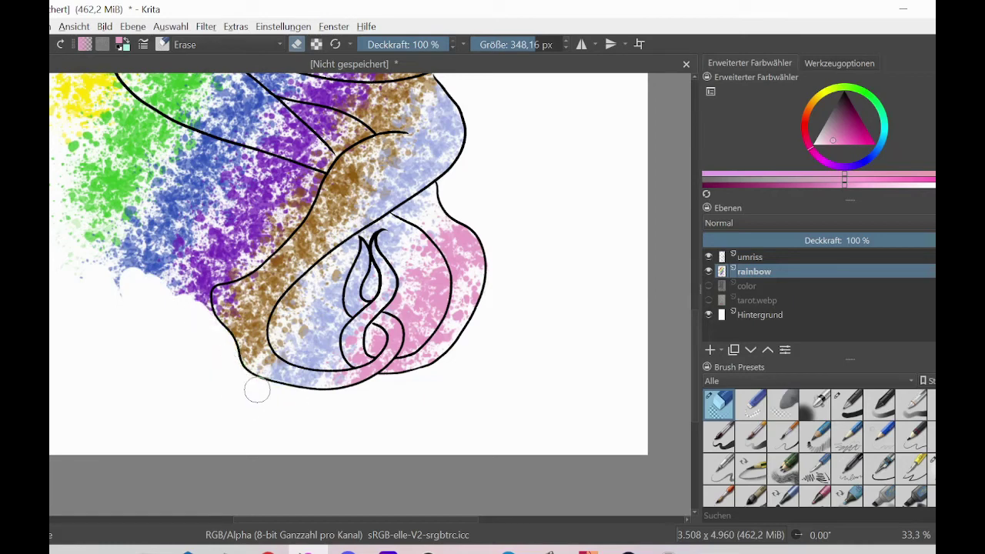
Step: Erase the splatter inside the loop around the twisted knot, reducing the eraser size to 153.04 px for the edges
mouse_move(331, 271)
mouse_down()
mouse_move(281, 323)
mouse_move(291, 305)
mouse_move(293, 344)
mouse_move(307, 347)
mouse_up()
mouse_move(420, 274)
mouse_down()
mouse_move(420, 306)
mouse_move(402, 240)
mouse_up()
click(519, 44)
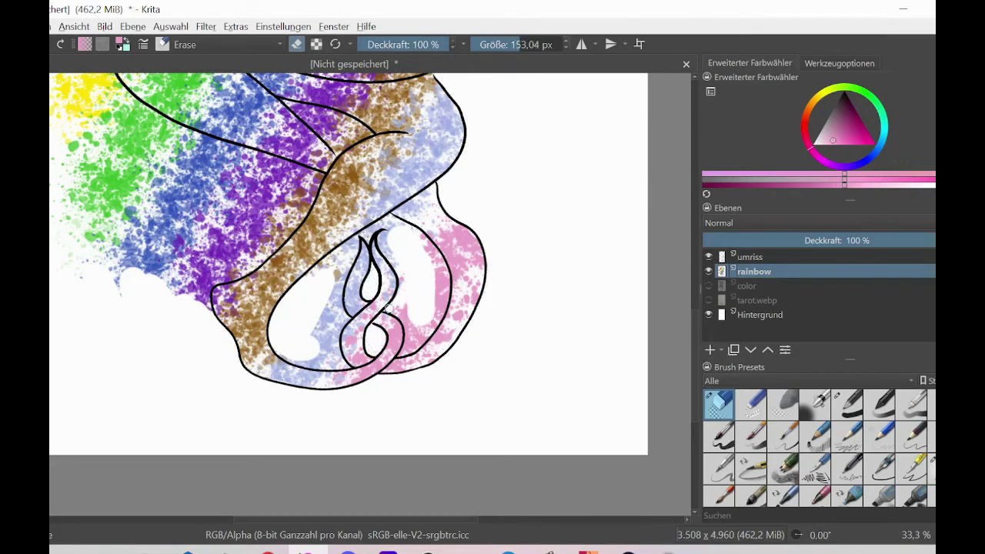
mouse_move(400, 353)
mouse_down()
mouse_move(429, 331)
mouse_move(431, 249)
mouse_move(404, 227)
mouse_up()
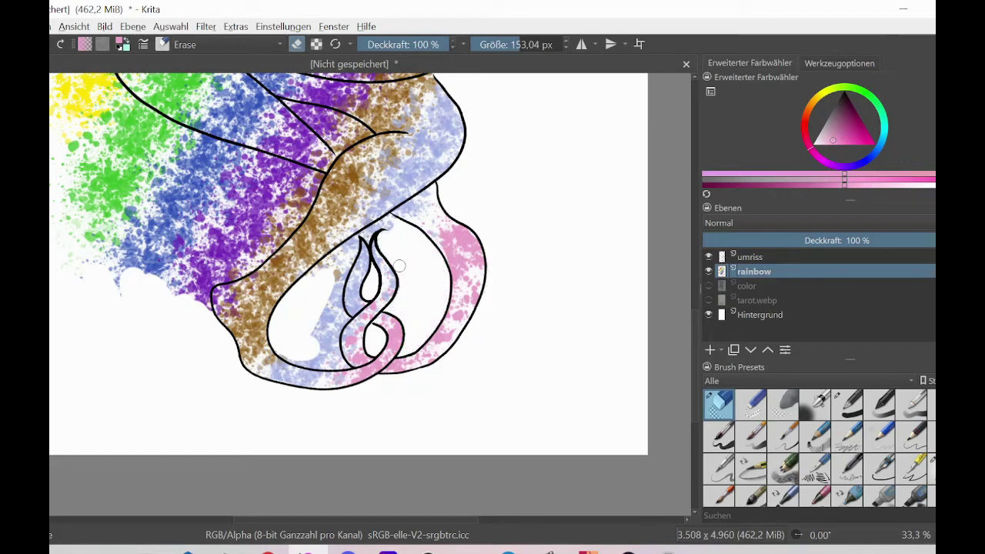
drag(316, 270, 385, 221)
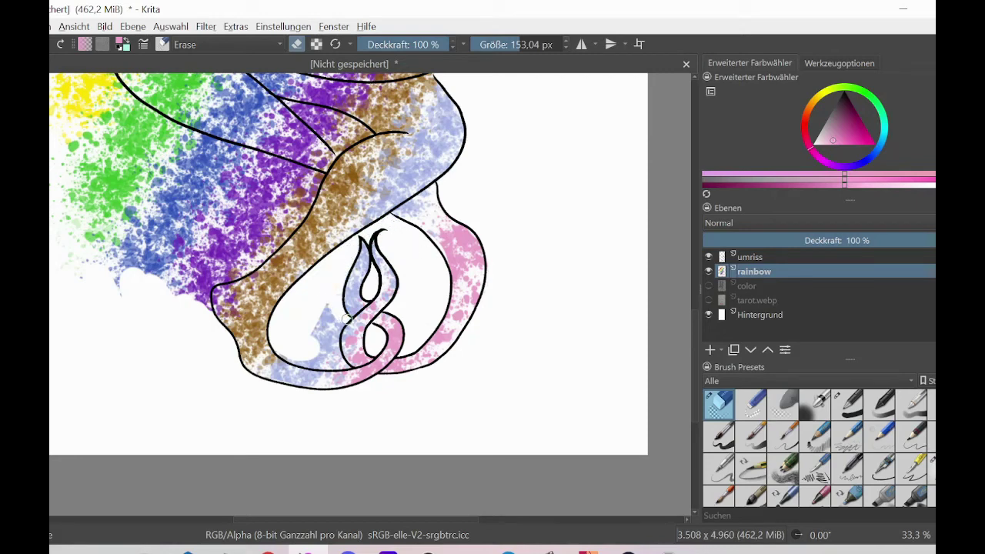
mouse_move(347, 318)
mouse_down()
mouse_move(335, 347)
mouse_move(329, 311)
mouse_up()
drag(285, 355, 316, 344)
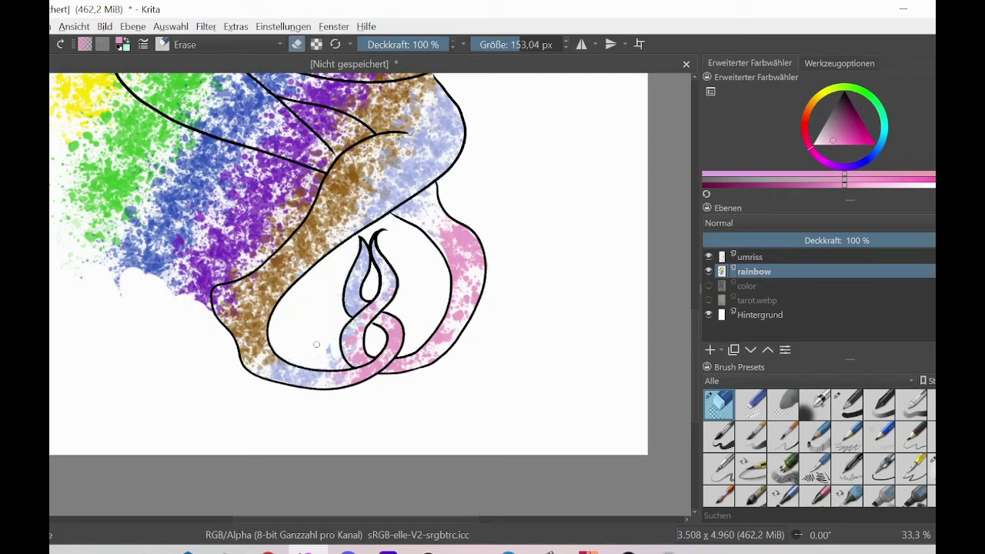
Step: Erase the violet, blue and green splatter outside the lower leg and below the thigh on the left
drag(355, 519, 321, 520)
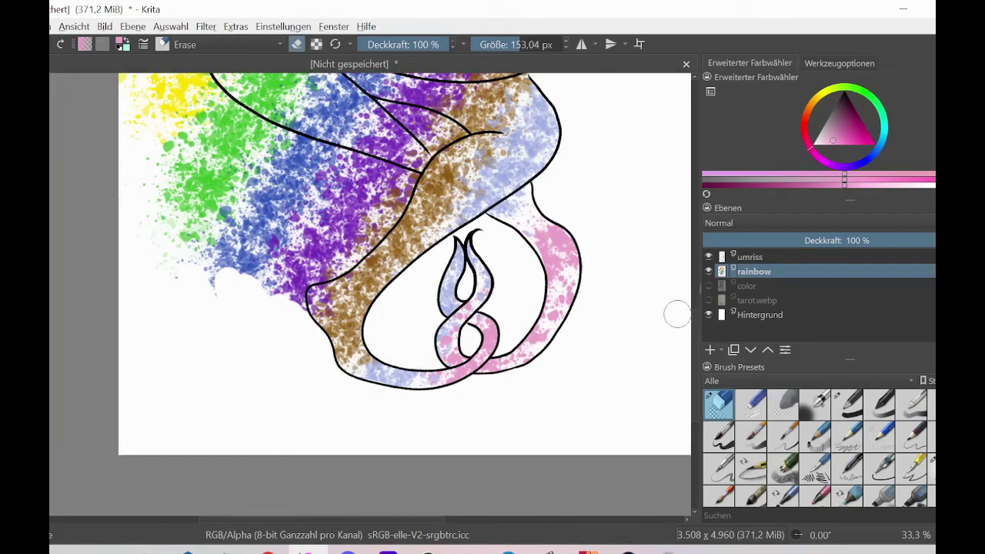
mouse_move(694, 351)
mouse_down()
mouse_move(694, 312)
mouse_move(694, 326)
mouse_up()
drag(380, 298, 286, 385)
drag(354, 286, 223, 389)
mouse_move(358, 283)
mouse_down()
mouse_move(374, 274)
mouse_move(405, 279)
mouse_move(323, 366)
mouse_move(385, 307)
mouse_up()
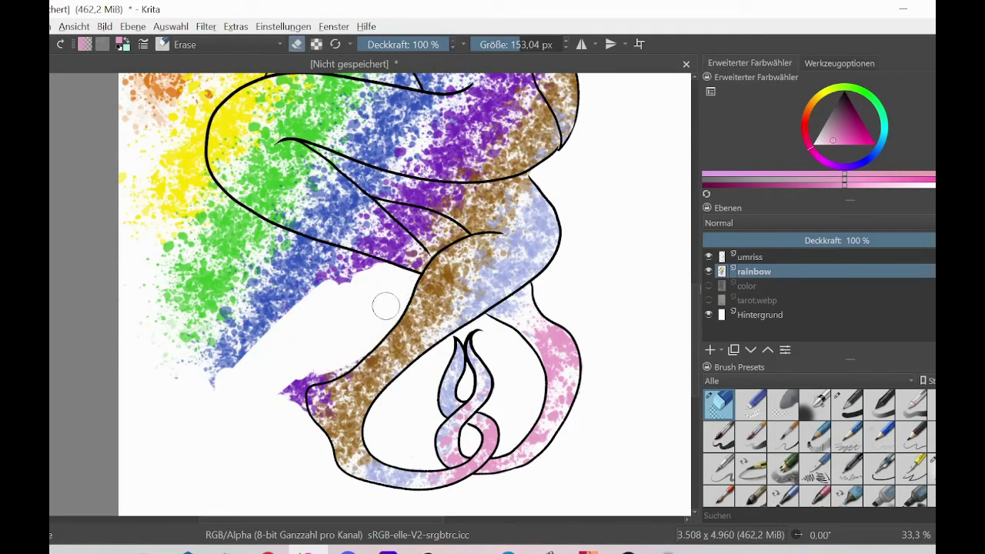
mouse_move(354, 358)
mouse_down()
mouse_move(297, 391)
mouse_move(223, 323)
mouse_move(172, 321)
mouse_up()
Step: Clear the splatter from the gap between the legs and along the outside of the left thigh, knee and waist
drag(694, 324, 695, 287)
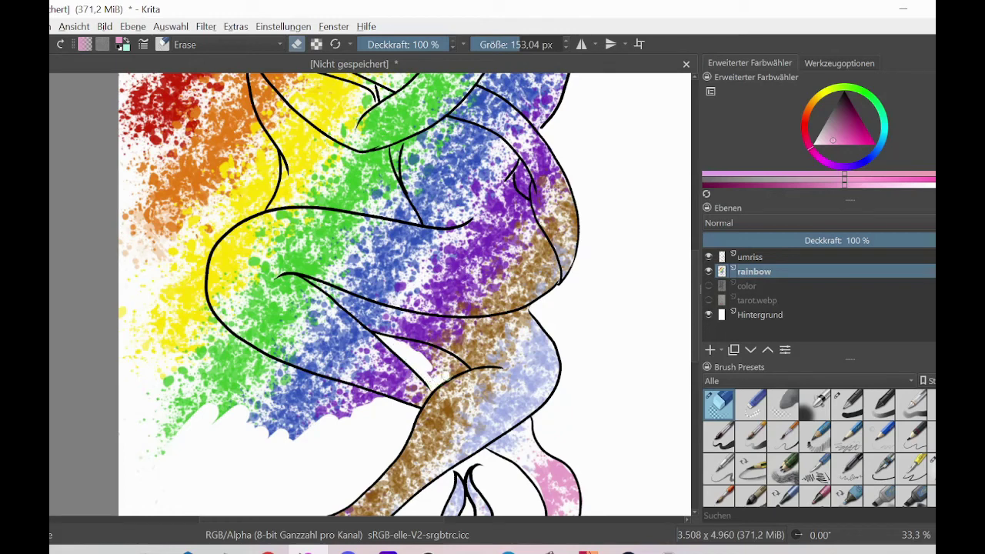
mouse_move(397, 342)
mouse_down()
mouse_move(456, 364)
mouse_move(430, 363)
mouse_up()
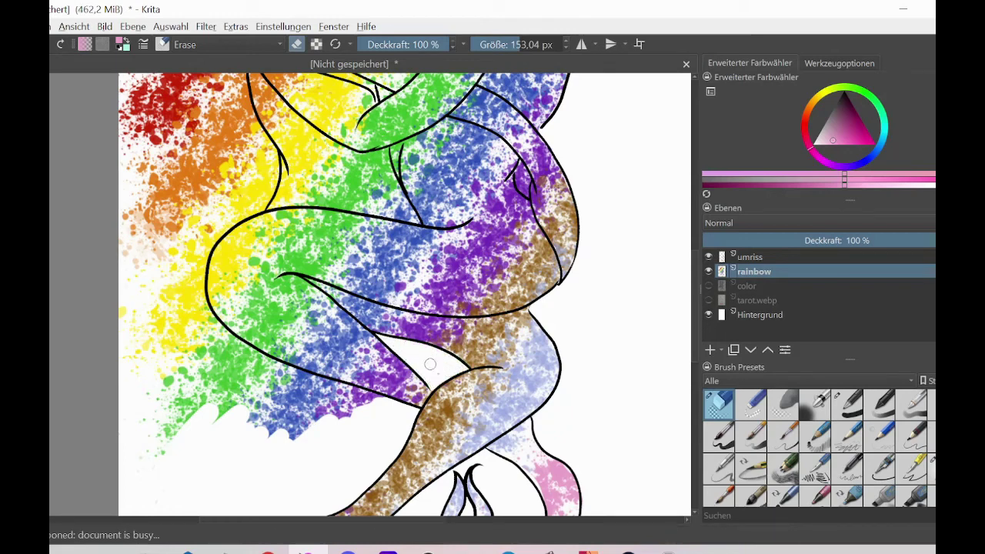
drag(213, 343, 352, 393)
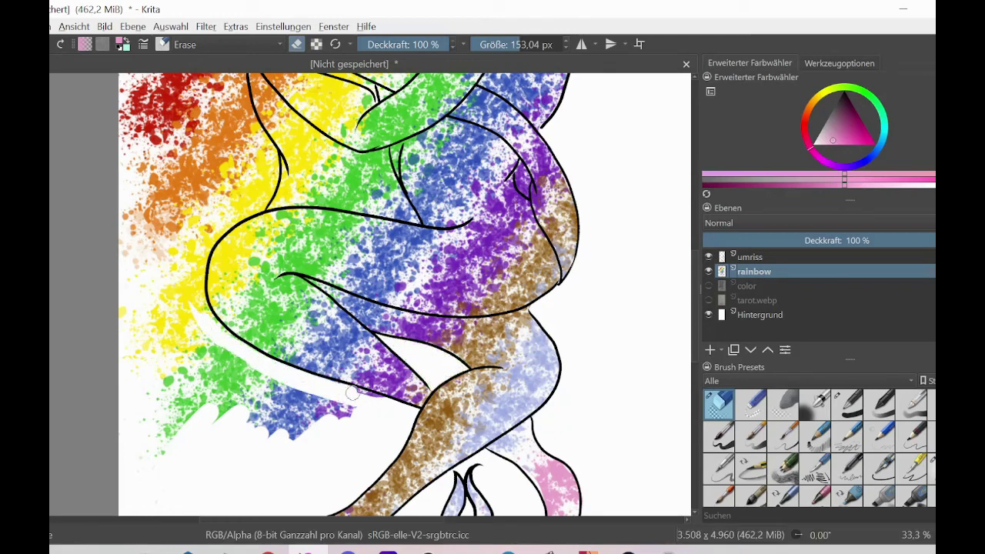
mouse_move(230, 350)
mouse_down()
mouse_move(193, 277)
mouse_move(214, 222)
mouse_move(202, 270)
mouse_move(261, 189)
mouse_move(266, 146)
mouse_move(272, 177)
mouse_move(258, 204)
mouse_move(225, 225)
mouse_up()
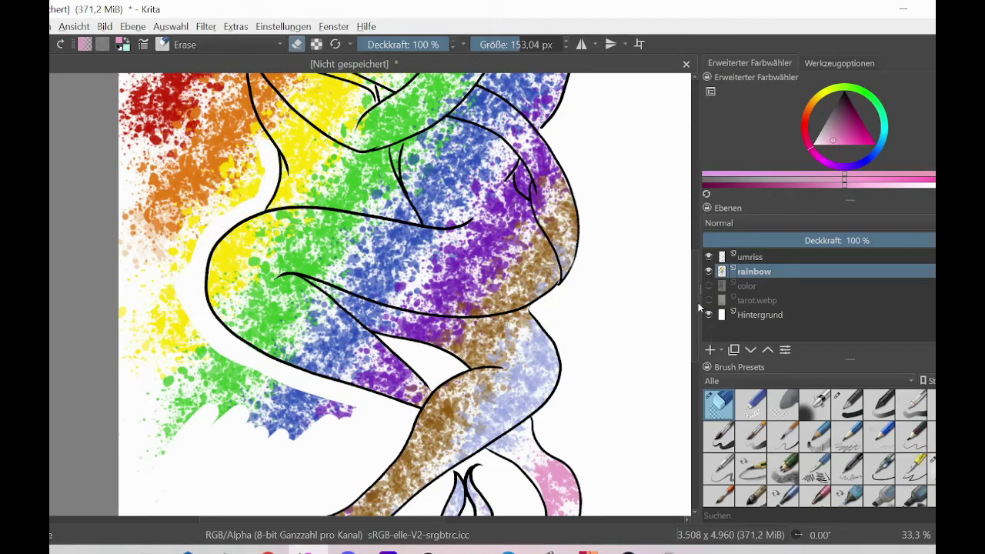
Step: Set the eraser size to 254.51 px and erase the remaining splatter patches around the left knee and below the thigh
drag(697, 307, 695, 250)
click(527, 44)
mouse_move(178, 266)
mouse_down()
mouse_move(128, 317)
mouse_move(216, 409)
mouse_up()
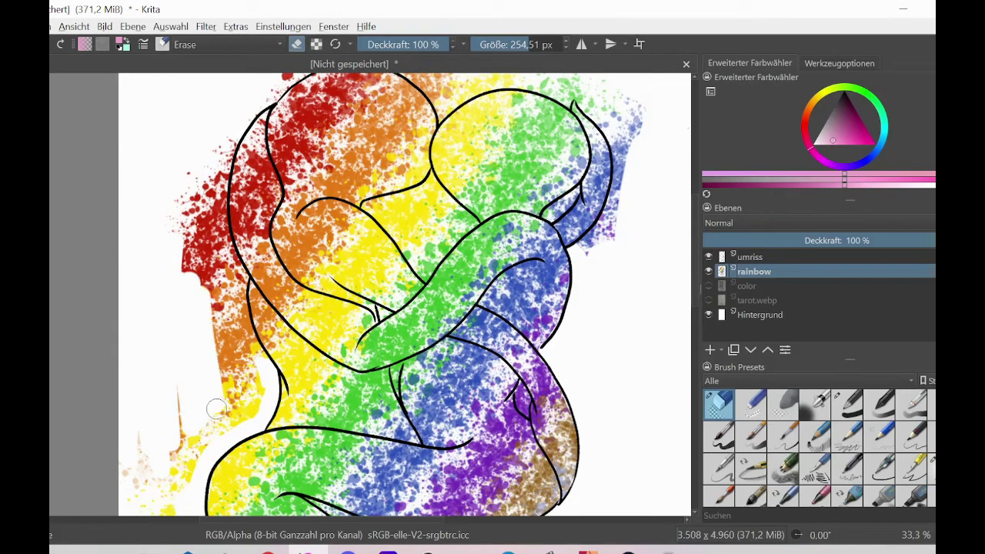
scroll(677, 284, down, 5)
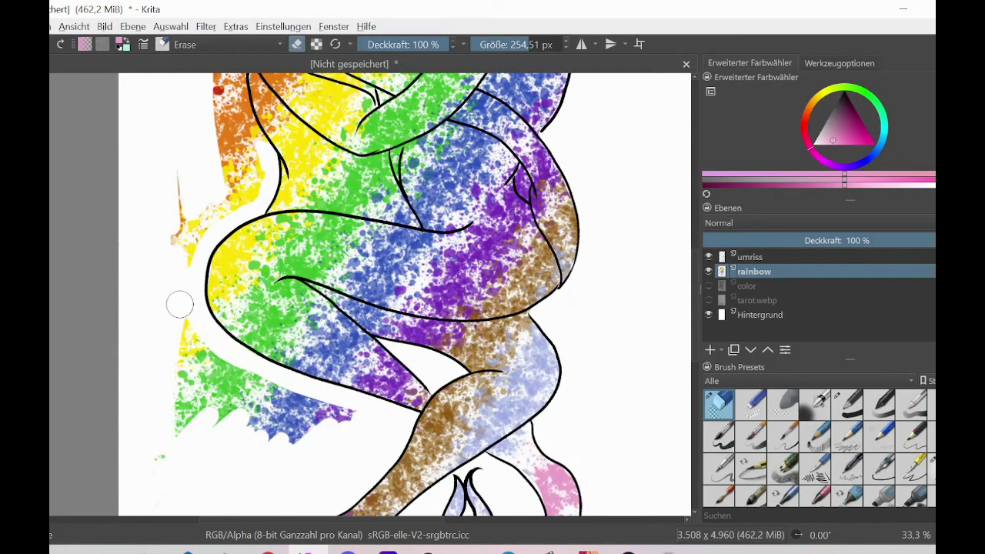
mouse_move(179, 305)
mouse_down()
mouse_move(246, 404)
mouse_move(266, 378)
mouse_move(261, 361)
mouse_up()
mouse_move(184, 238)
mouse_down()
mouse_move(192, 169)
mouse_move(231, 184)
mouse_up()
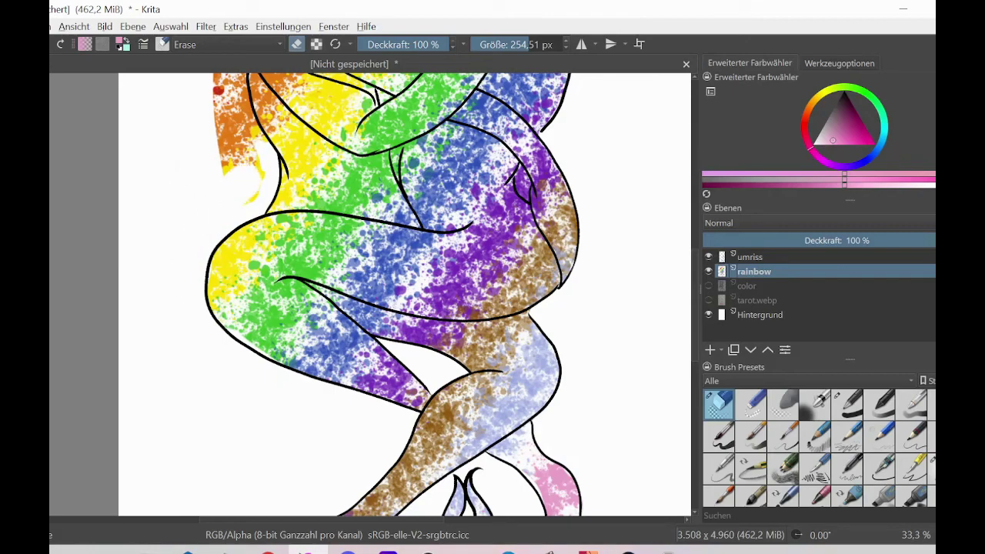
Step: Erase the red, orange and yellow splatter outside the left arm, back and waist
drag(697, 311, 697, 253)
drag(220, 304, 223, 378)
mouse_move(226, 157)
mouse_down()
mouse_move(214, 201)
mouse_move(218, 266)
mouse_move(241, 356)
mouse_move(260, 378)
mouse_up()
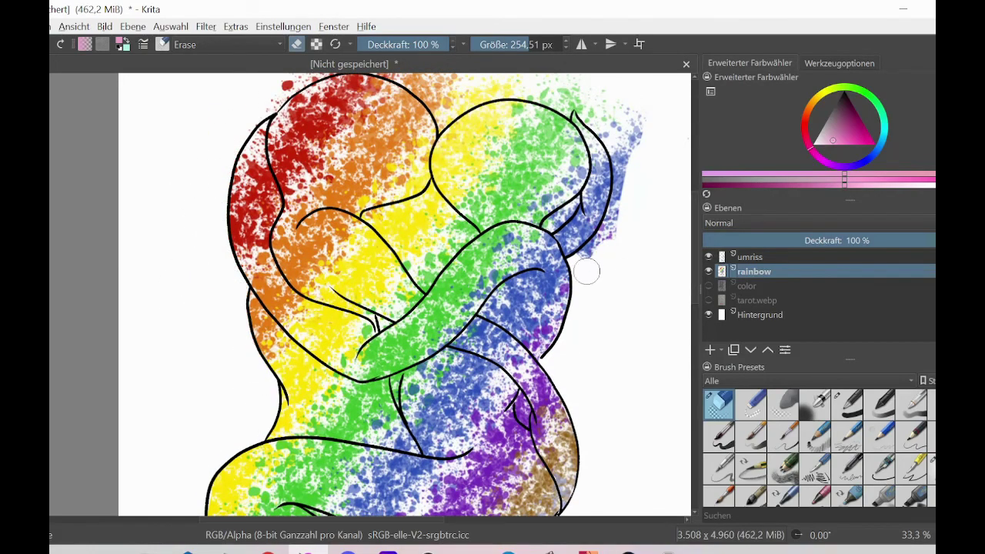
Step: Erase the blue and violet splatter outside the hair and upper back of the figure on the right
drag(586, 271, 633, 145)
scroll(633, 146, up, 4)
mouse_move(627, 331)
mouse_down()
mouse_move(593, 241)
mouse_move(305, 213)
mouse_move(249, 268)
mouse_move(316, 215)
mouse_move(415, 226)
mouse_move(446, 277)
mouse_up()
key(ctrl+z)
key(ctrl+z)
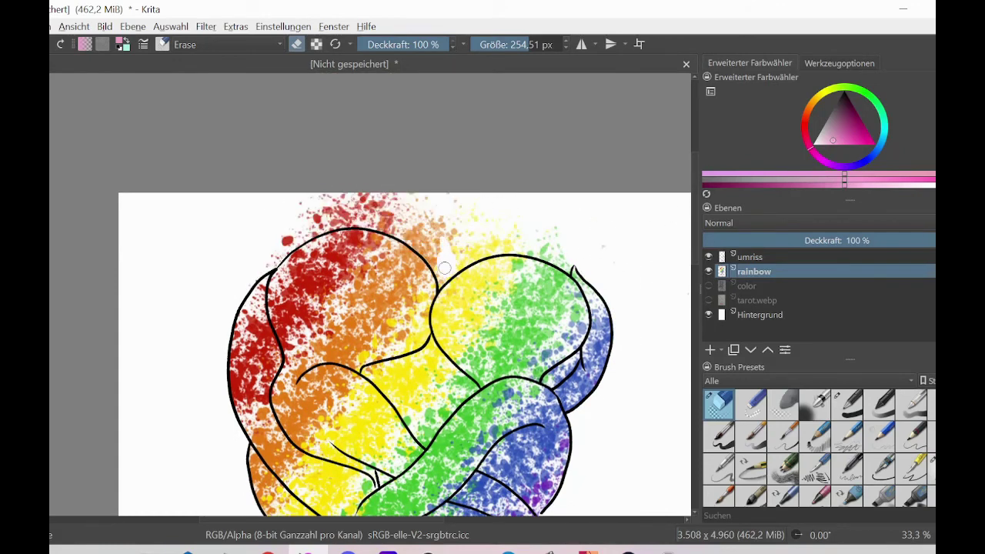
key(ctrl+z)
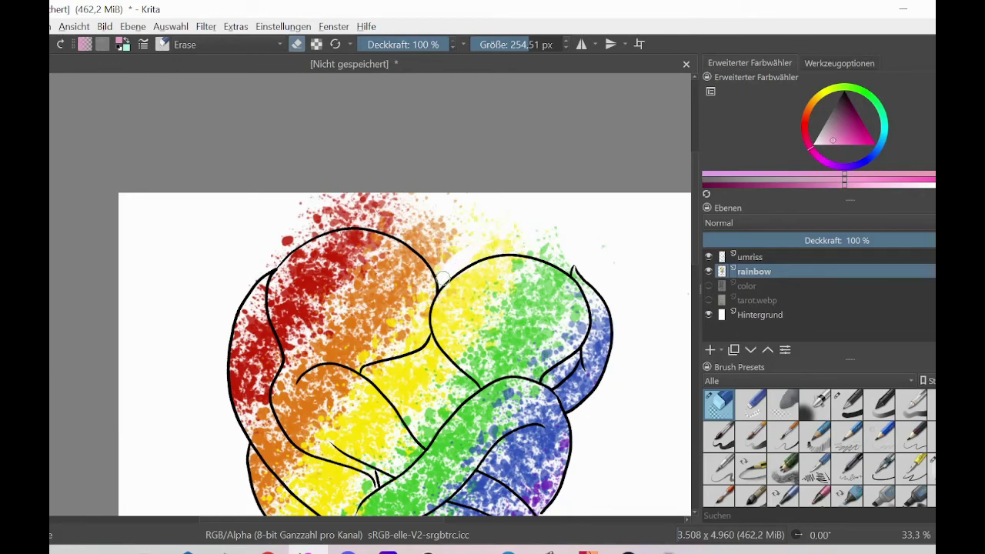
Step: Erase the red, orange, yellow and green splatter above and between the two heads
mouse_move(443, 279)
mouse_down()
mouse_move(518, 240)
mouse_move(567, 264)
mouse_up()
mouse_move(503, 225)
mouse_down()
mouse_move(361, 204)
mouse_move(429, 236)
mouse_up()
mouse_move(277, 253)
mouse_down()
mouse_move(307, 218)
mouse_move(341, 213)
mouse_move(387, 215)
mouse_move(439, 264)
mouse_move(452, 233)
mouse_up()
key(ctrl+minus)
key(ctrl+minus)
key(ctrl+minus)
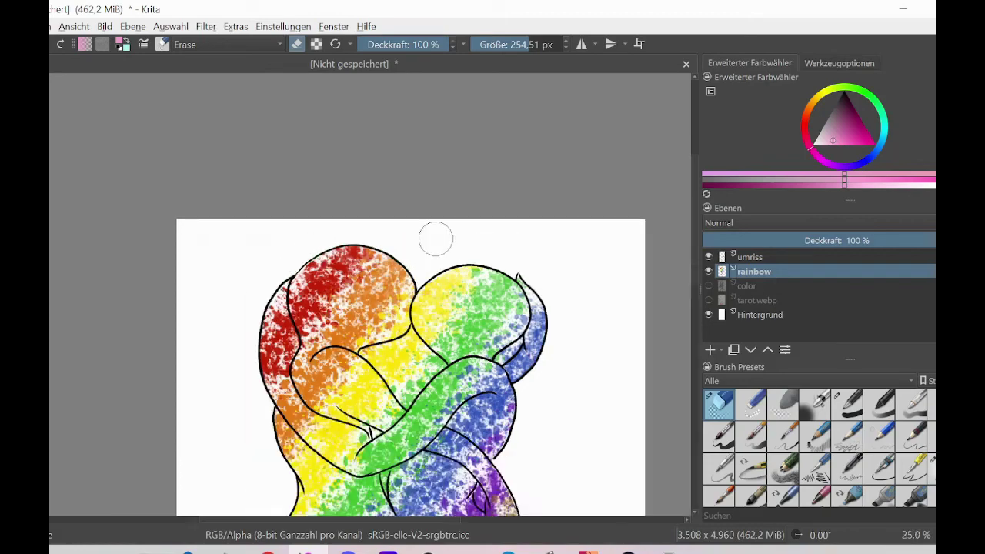
Step: Erase the splatter inside the gaps between the faces and arms, beside the right neck and between the torsos
key(ctrl+plus)
key(ctrl+plus)
key(ctrl+plus)
mouse_move(694, 281)
mouse_down()
mouse_move(694, 321)
mouse_move(694, 289)
mouse_up()
mouse_move(417, 277)
mouse_down()
mouse_move(405, 317)
mouse_move(468, 294)
mouse_move(378, 280)
mouse_up()
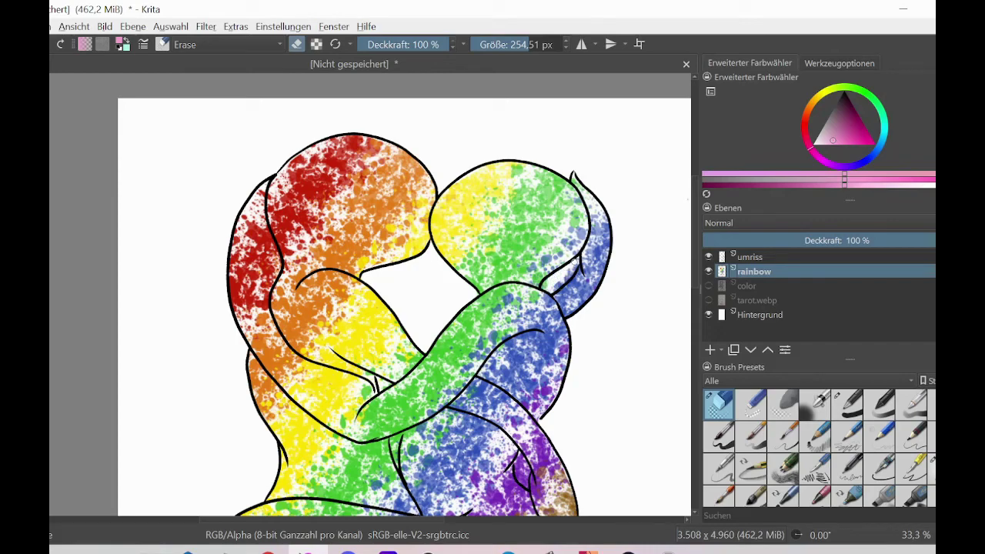
scroll(416, 274, down, 3)
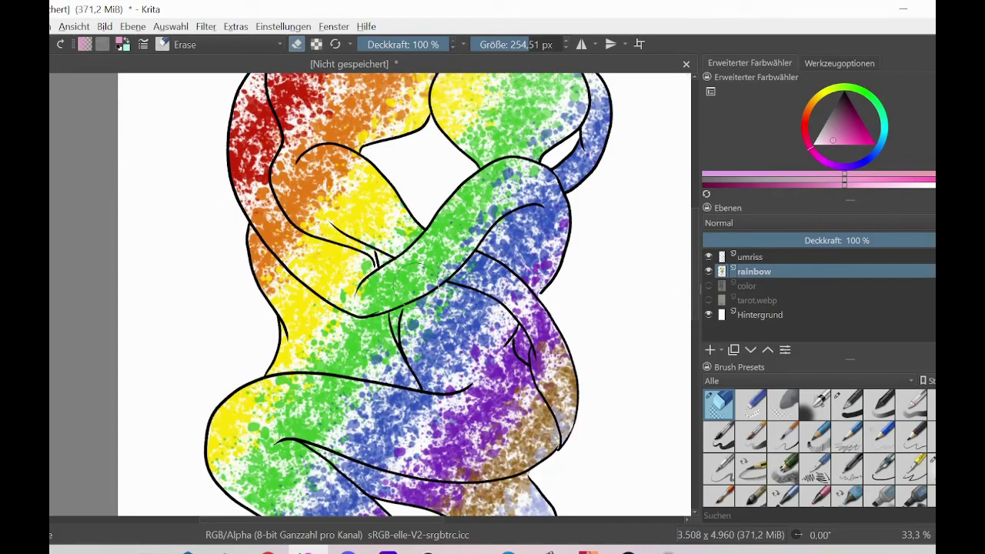
drag(399, 340, 393, 310)
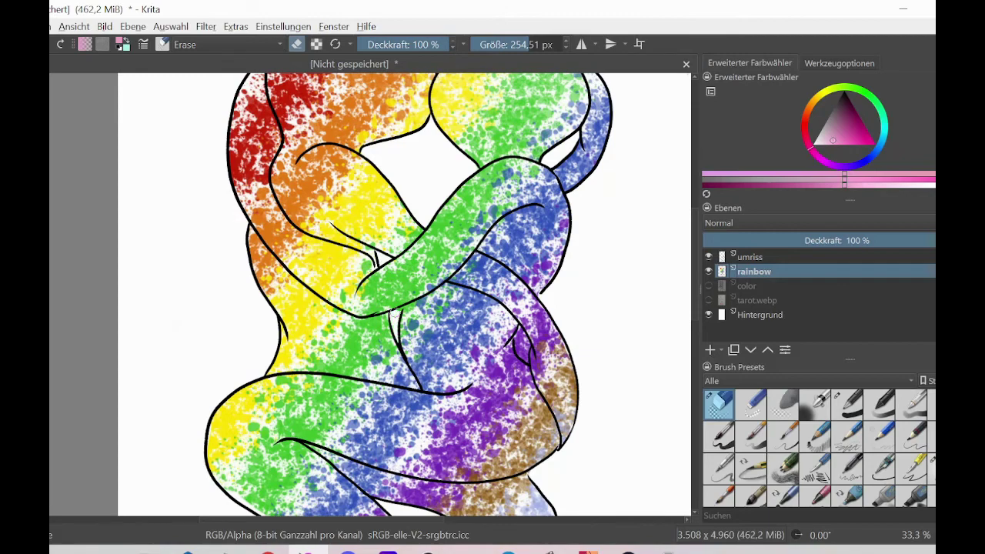
Step: Paint the Hintergrund layer solid black with a basic brush at 599.13 px and show the color layer
drag(695, 277, 696, 302)
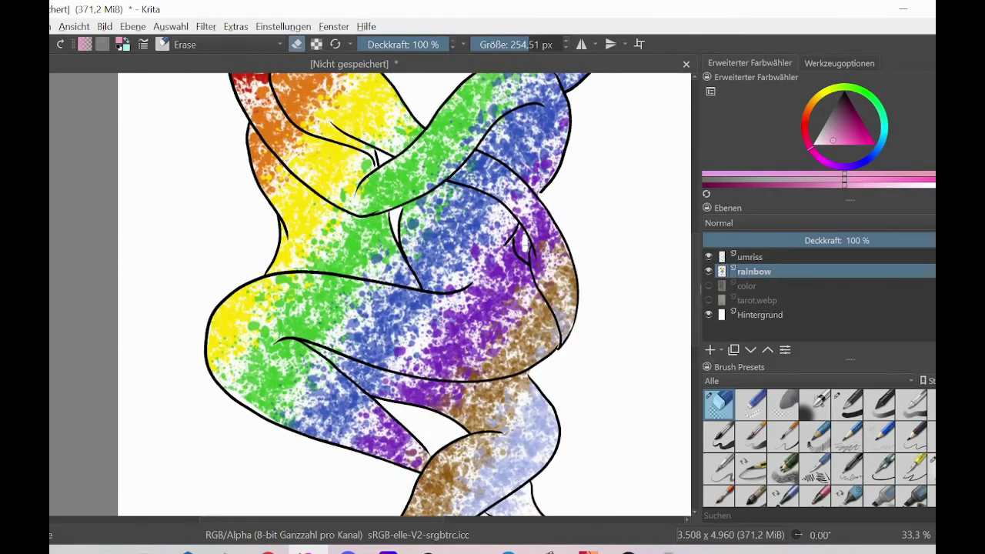
key(minus)
key(minus)
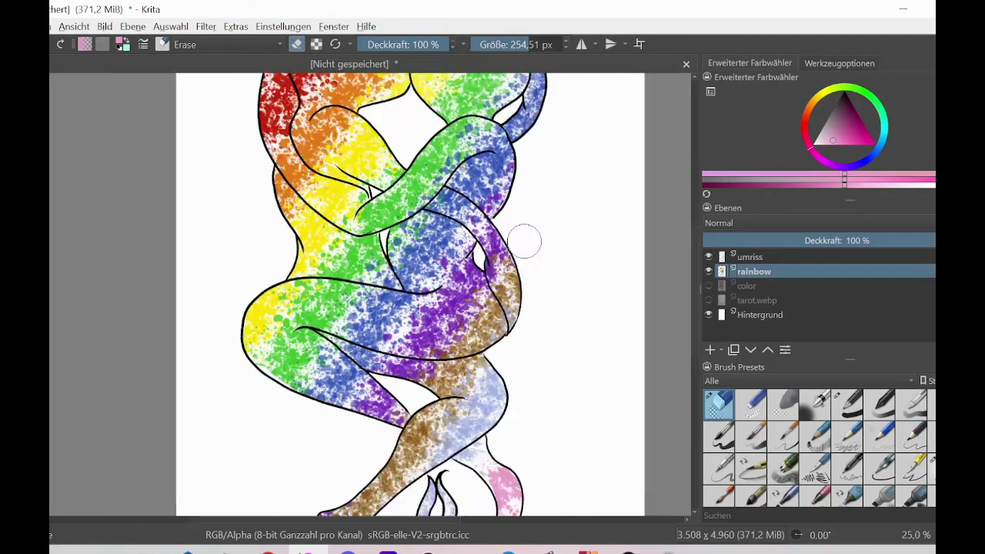
click(744, 318)
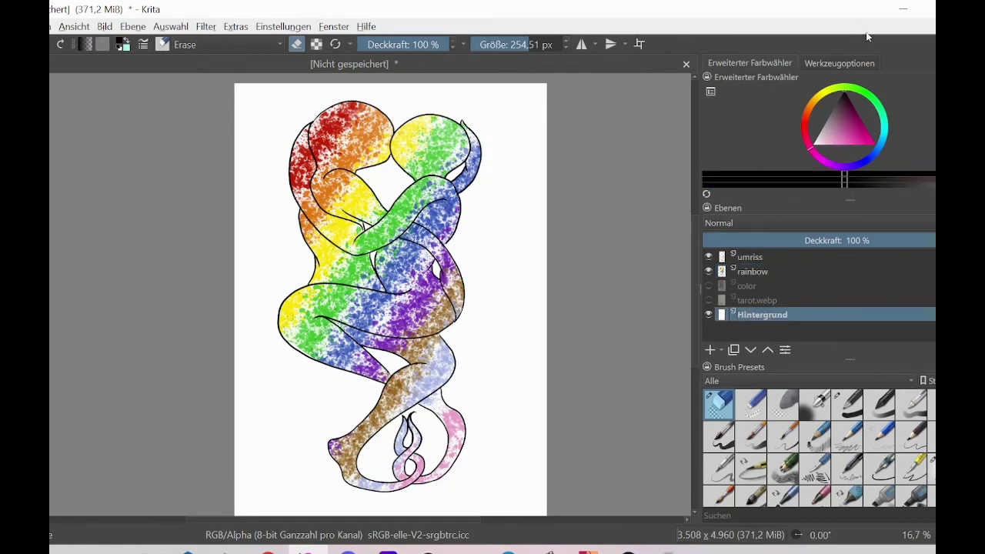
click(847, 403)
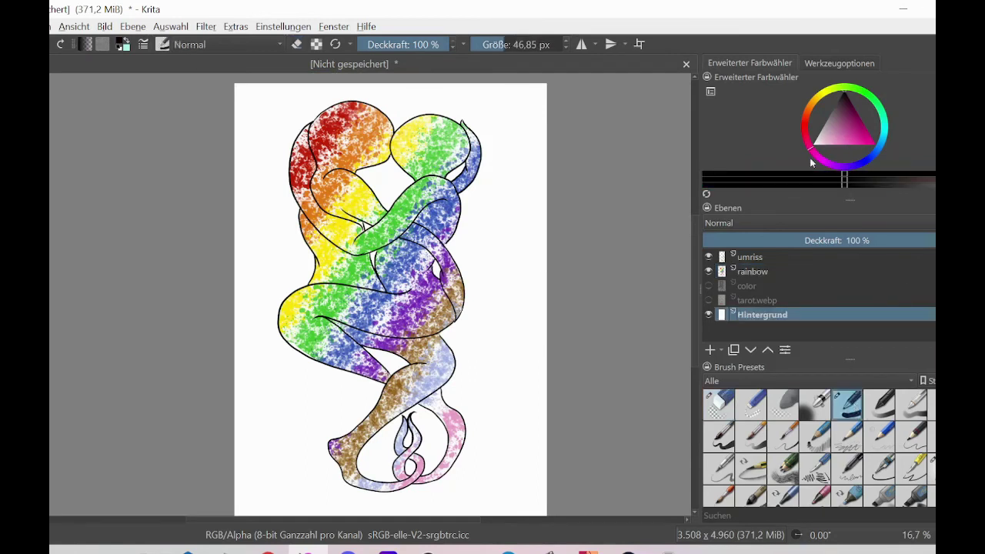
drag(529, 141, 368, 492)
mouse_move(519, 322)
mouse_down()
mouse_move(466, 395)
mouse_move(486, 484)
mouse_up()
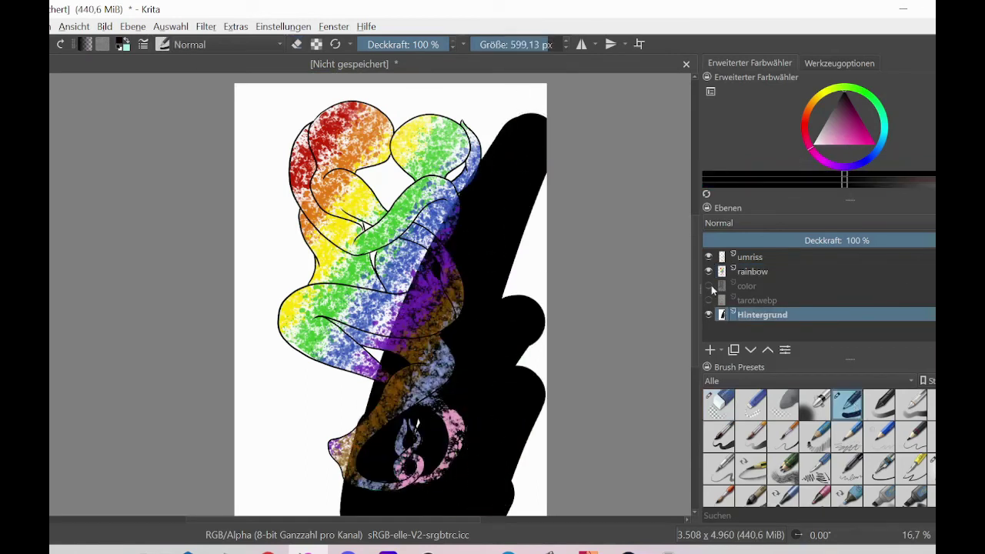
click(708, 286)
mouse_move(523, 323)
mouse_down()
mouse_move(469, 462)
mouse_move(248, 402)
mouse_move(235, 198)
mouse_move(392, 146)
mouse_move(523, 336)
mouse_up()
Step: Erase the stray splatter specks beside the figures on the rainbow layer
click(752, 272)
click(718, 403)
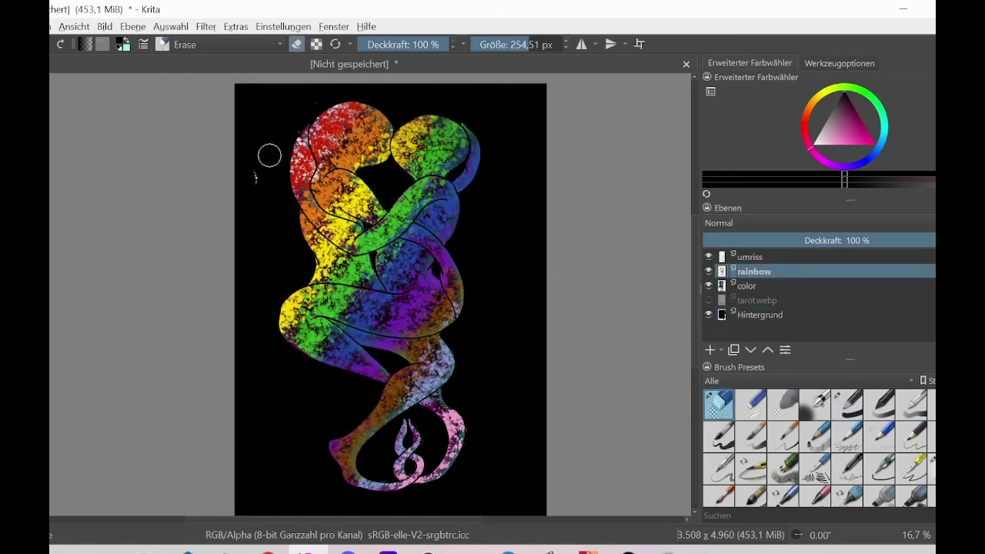
mouse_move(695, 292)
mouse_down()
mouse_move(695, 259)
mouse_move(696, 308)
mouse_up()
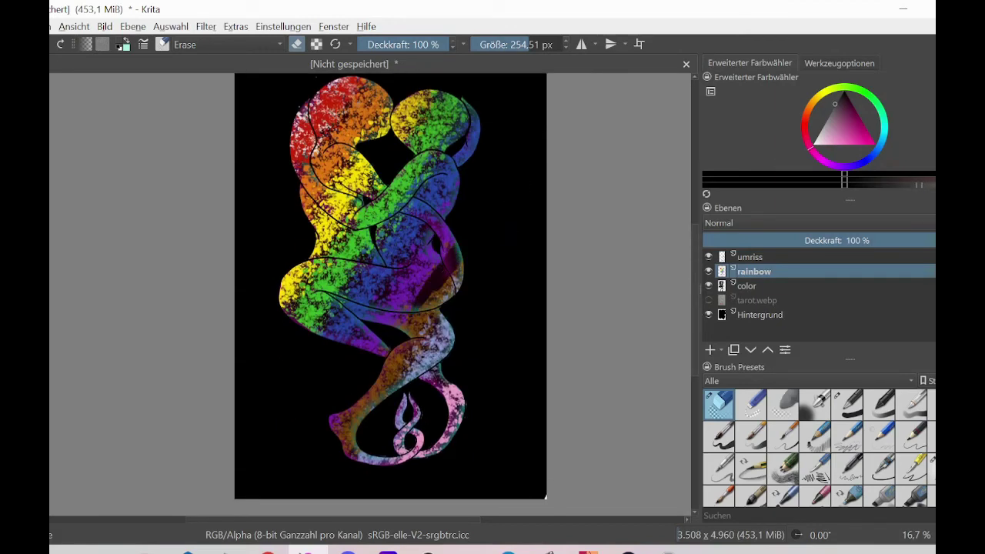
Step: Undo the last erasing strokes across the figures and return to the basic brush on the Hintergrund layer
click(774, 316)
mouse_move(495, 251)
mouse_down()
mouse_move(472, 306)
mouse_move(369, 459)
mouse_move(296, 231)
mouse_up()
key(ctrl+z)
click(847, 408)
key(ctrl+z)
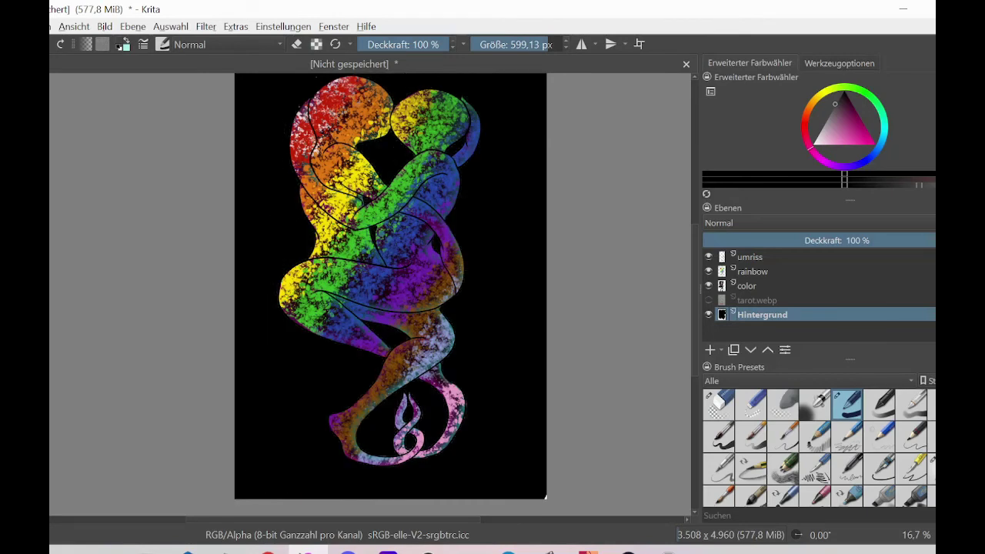
Step: Try a soft grey glow around the figures on the rainbow layer with the 600 px overlay burn brush, and undo the stroke
scroll(868, 431, down, 5)
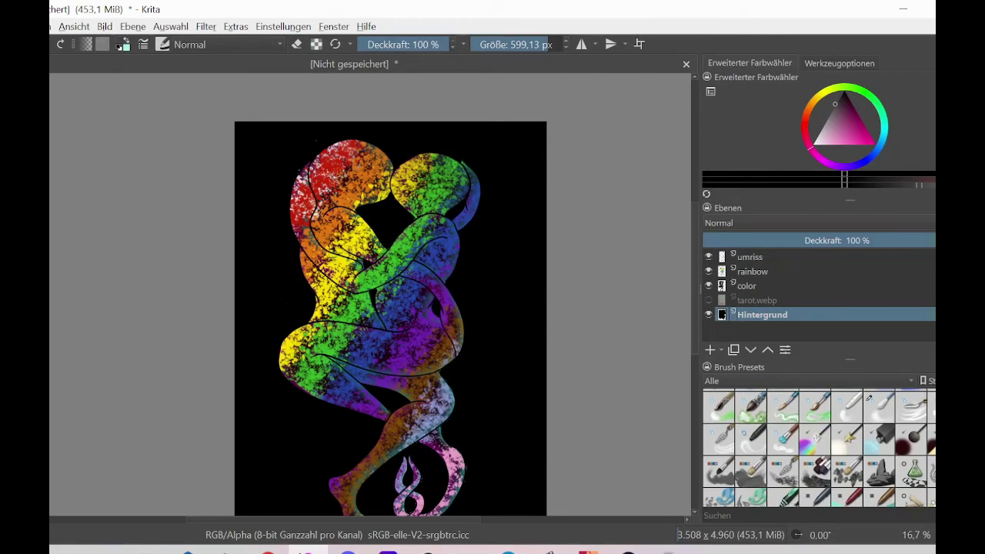
click(868, 401)
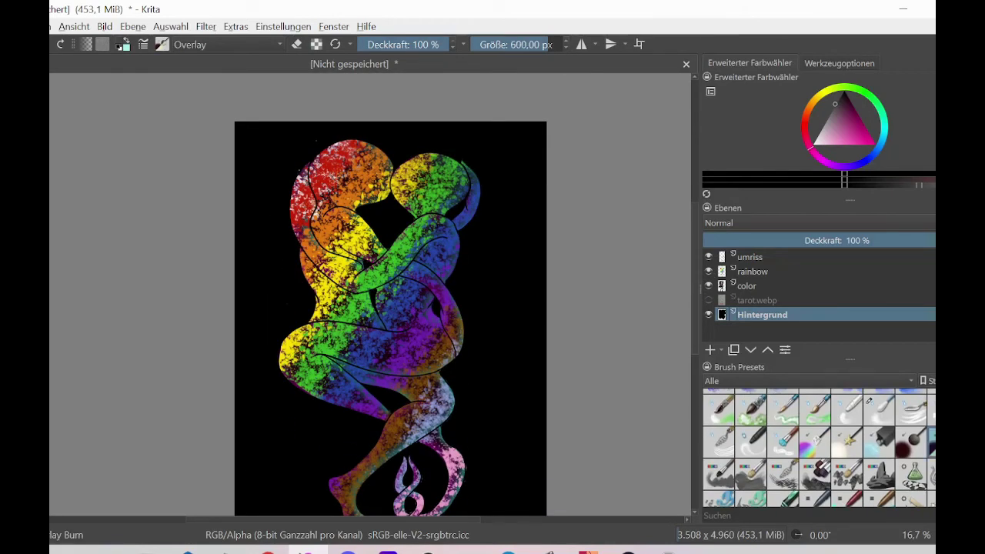
click(751, 270)
drag(701, 339, 695, 343)
mouse_move(472, 351)
mouse_down()
mouse_move(438, 446)
mouse_move(316, 380)
mouse_move(332, 137)
mouse_up()
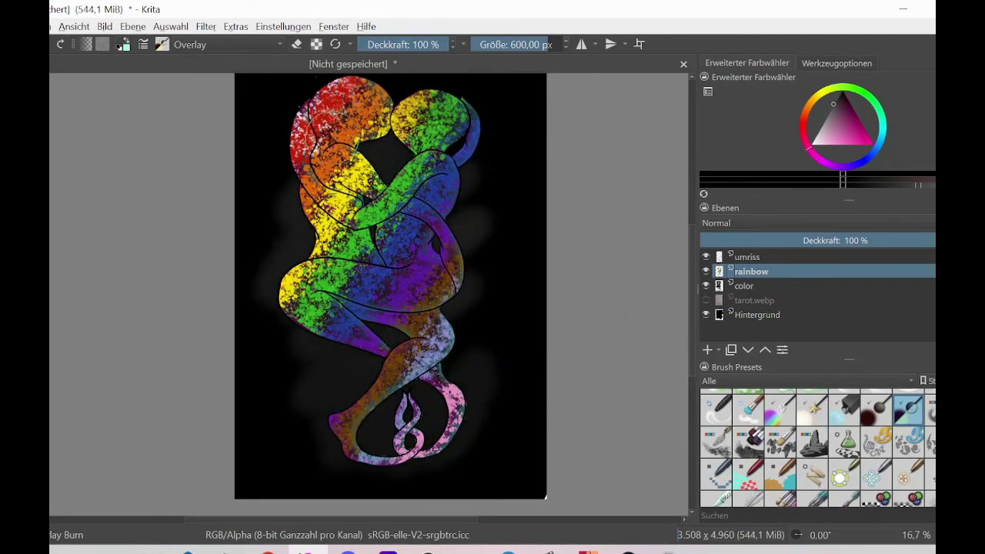
key(ctrl+z)
Step: Paint a soft grey glow all around both figures with the 600 px overlay brush on the rainbow layer
drag(691, 341, 692, 307)
mouse_move(454, 183)
mouse_down()
mouse_move(456, 252)
mouse_move(494, 292)
mouse_move(481, 359)
mouse_up()
drag(693, 289, 693, 326)
mouse_move(489, 286)
mouse_down()
mouse_move(452, 413)
mouse_move(420, 388)
mouse_move(341, 438)
mouse_move(400, 441)
mouse_move(301, 393)
mouse_move(308, 225)
mouse_move(325, 216)
mouse_move(292, 206)
mouse_up()
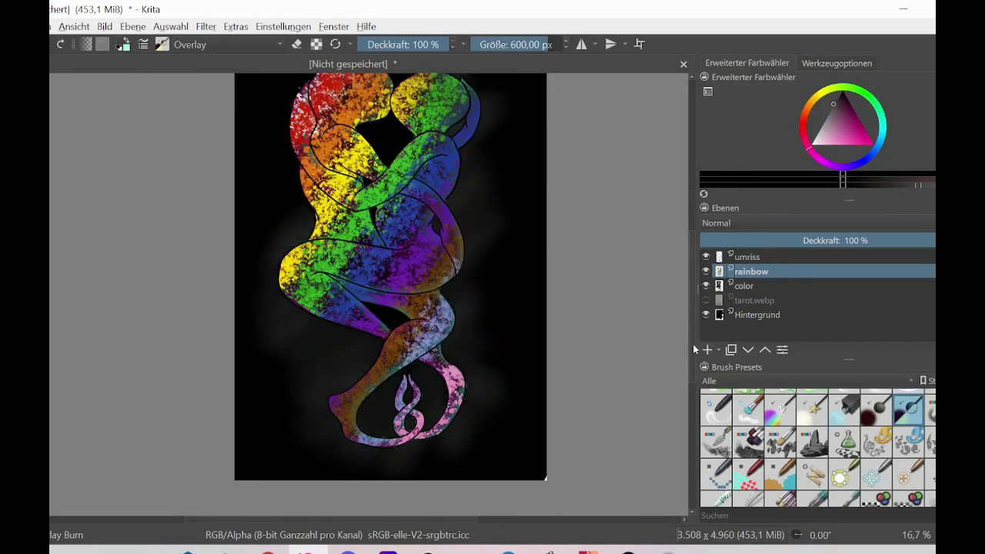
drag(692, 345, 692, 302)
mouse_move(307, 321)
mouse_down()
mouse_move(293, 263)
mouse_move(293, 200)
mouse_up()
mouse_move(371, 248)
mouse_down()
mouse_move(429, 182)
mouse_move(295, 139)
mouse_up()
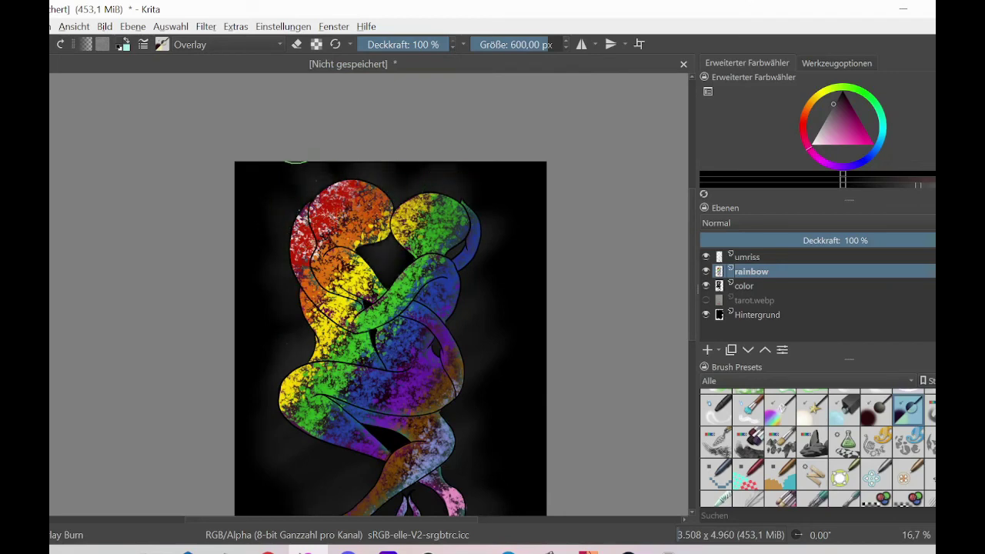
scroll(690, 320, down, 3)
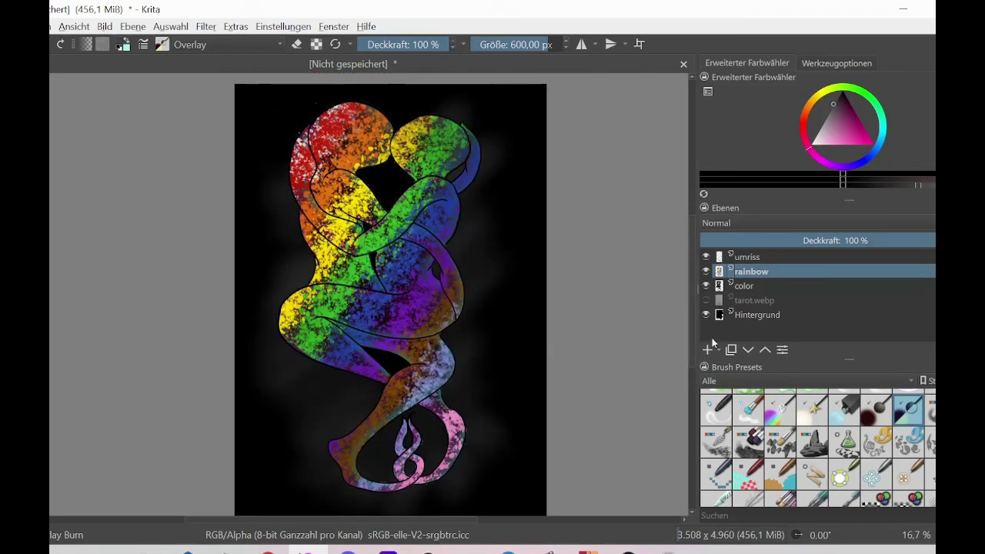
Step: Undo the series of grey glow strokes painted around the figures
key(ctrl+z)
key(ctrl+z)
key(ctrl+z)
key(ctrl+z)
key(ctrl+z)
key(ctrl+z)
key(ctrl+z)
key(ctrl+z)
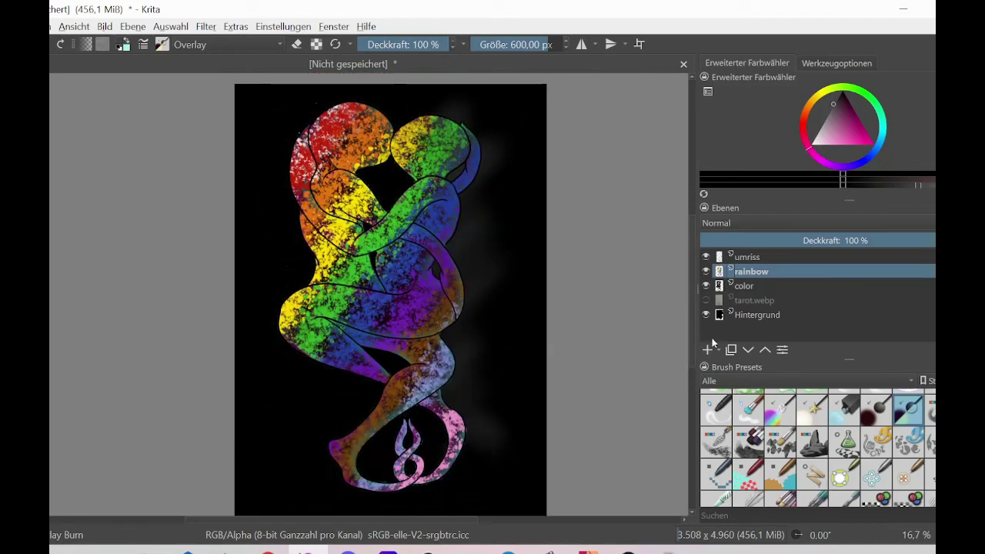
key(ctrl+z)
key(ctrl+z)
key(ctrl+z)
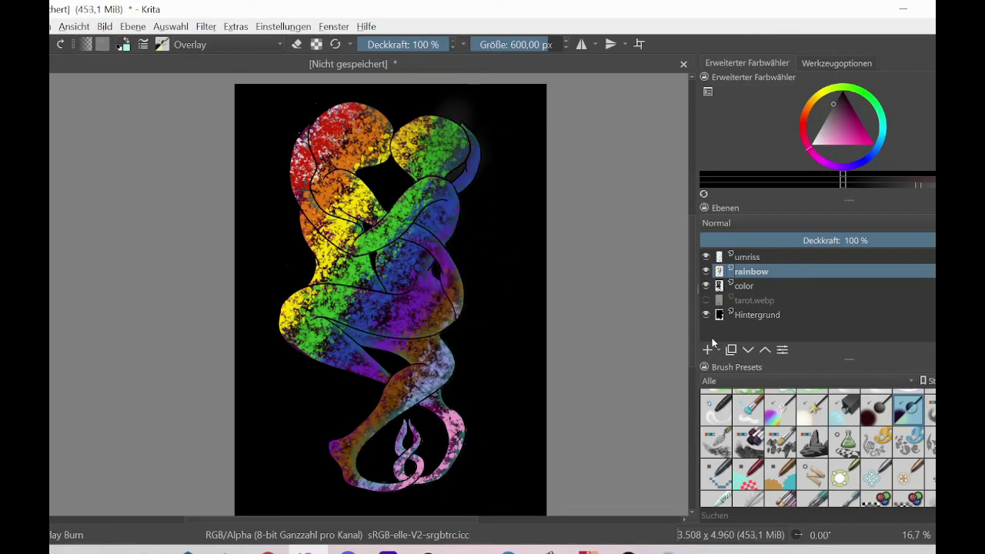
Step: Compare the artwork with the rainbow and color layers toggled, leaving rainbow hidden and color shown
click(706, 271)
click(706, 271)
click(707, 270)
click(706, 270)
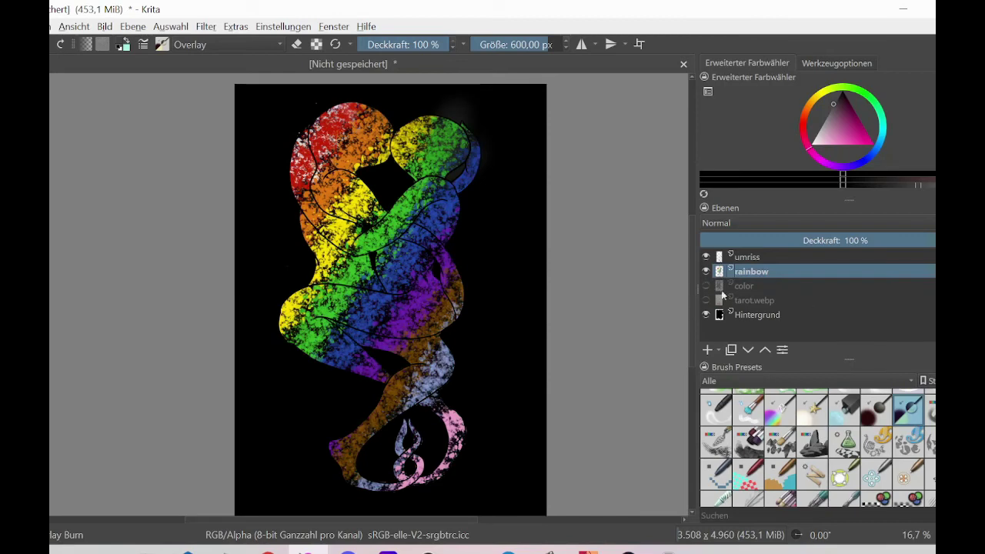
click(706, 271)
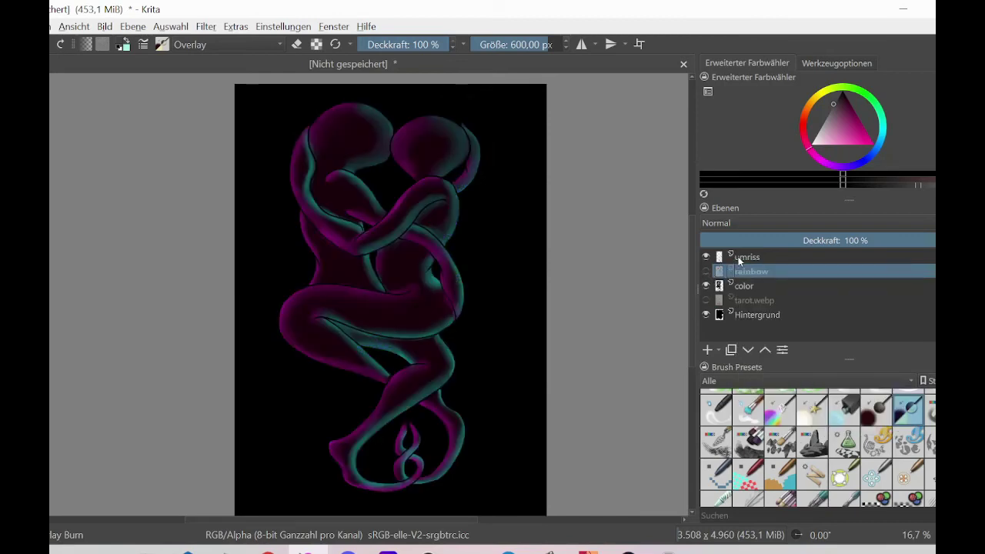
Step: Try a magenta textured brush at 110 px on the Hintergrund layer beside the feet, and undo the strokes
scroll(690, 362, down, 3)
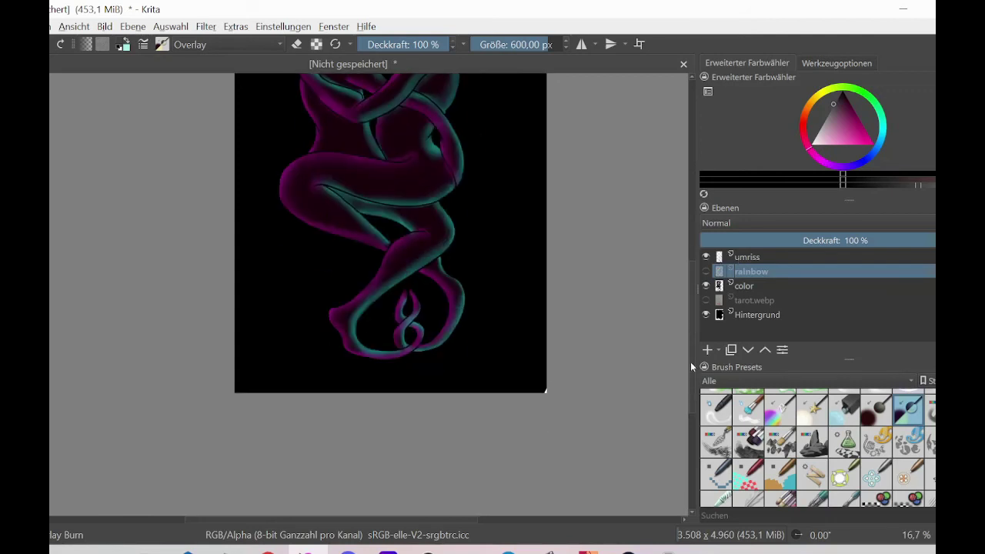
scroll(817, 448, down, 5)
scroll(885, 448, up, 1)
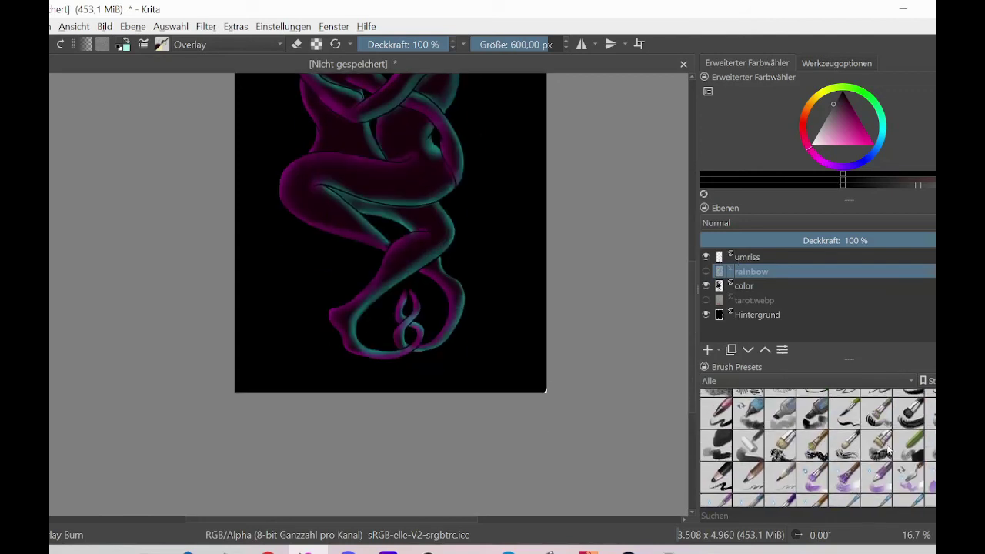
click(879, 446)
click(529, 326)
click(750, 315)
mouse_move(527, 275)
mouse_down()
mouse_move(501, 341)
mouse_move(523, 388)
mouse_up()
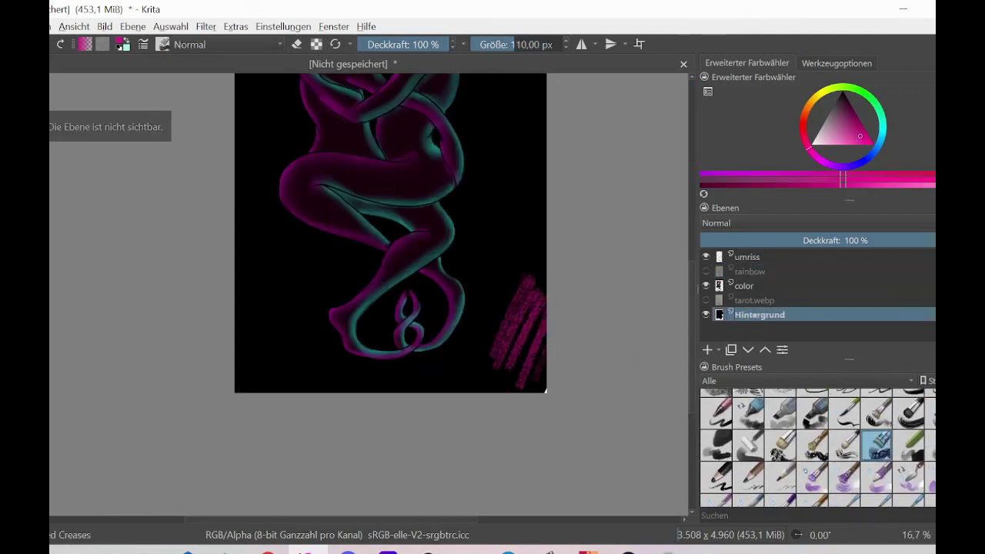
key(ctrl+z)
scroll(584, 377, up, 3)
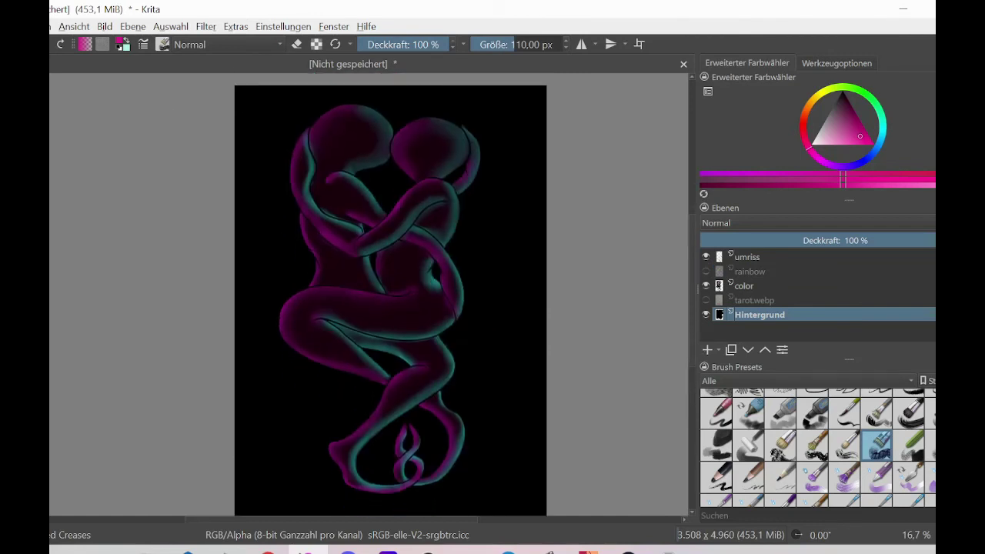
Step: Paint magenta stripes behind the waist and arms on the Hintergrund layer with the bristle stripe brush at 339.60 px
scroll(814, 437, down, 5)
click(812, 425)
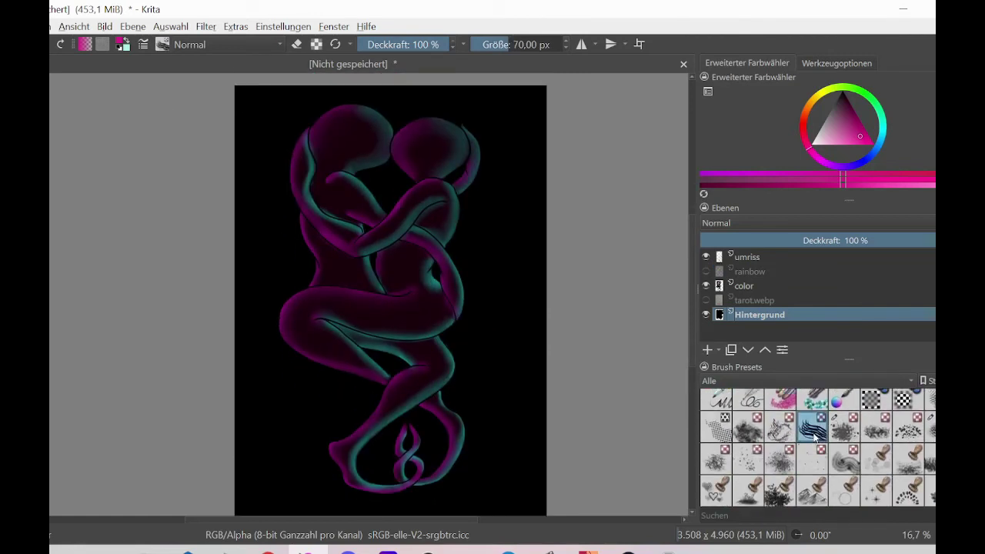
click(534, 44)
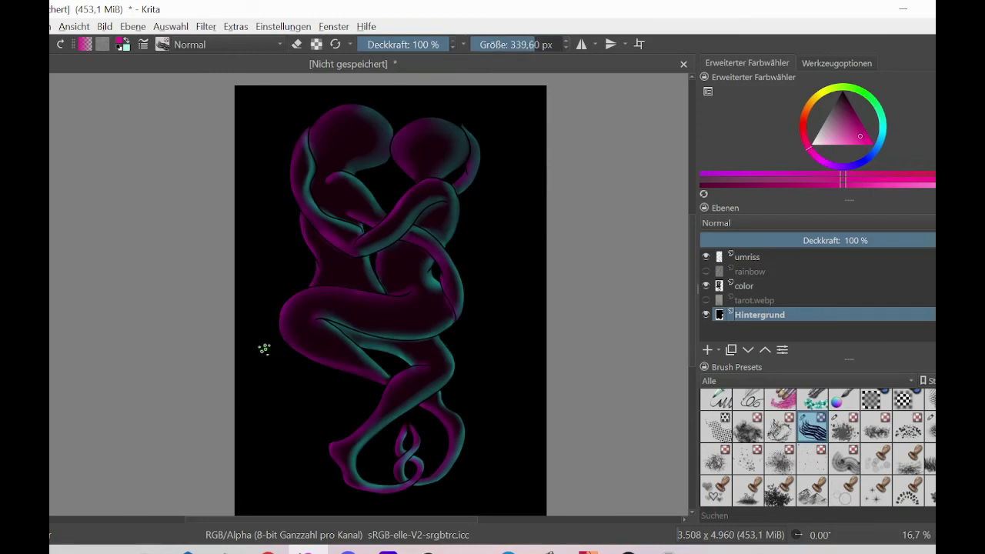
drag(264, 347, 546, 325)
key(ctrl+z)
drag(271, 298, 361, 266)
drag(275, 272, 362, 239)
drag(374, 197, 471, 215)
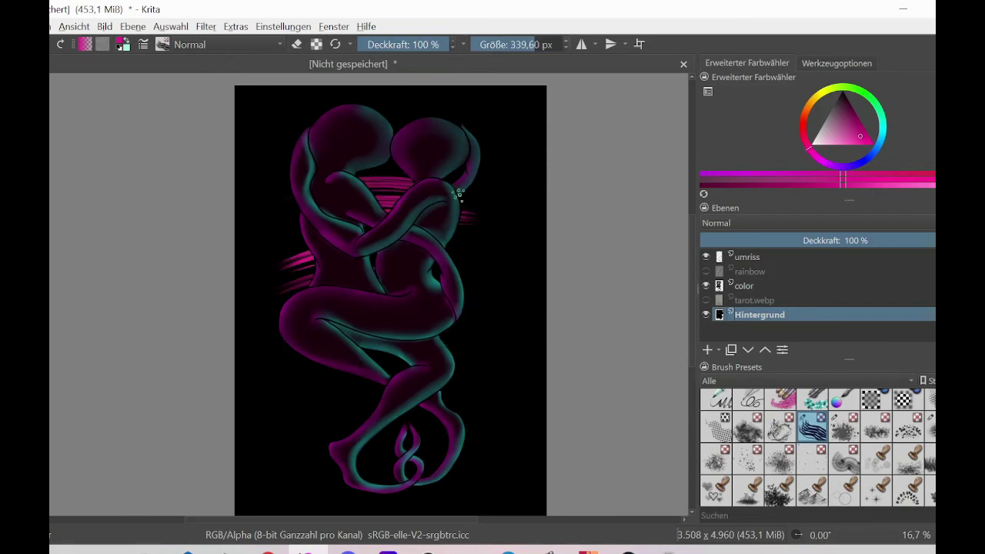
Step: Paint horizontal light pink and light cyan stripes behind the figures from the heads down to the feet
click(834, 144)
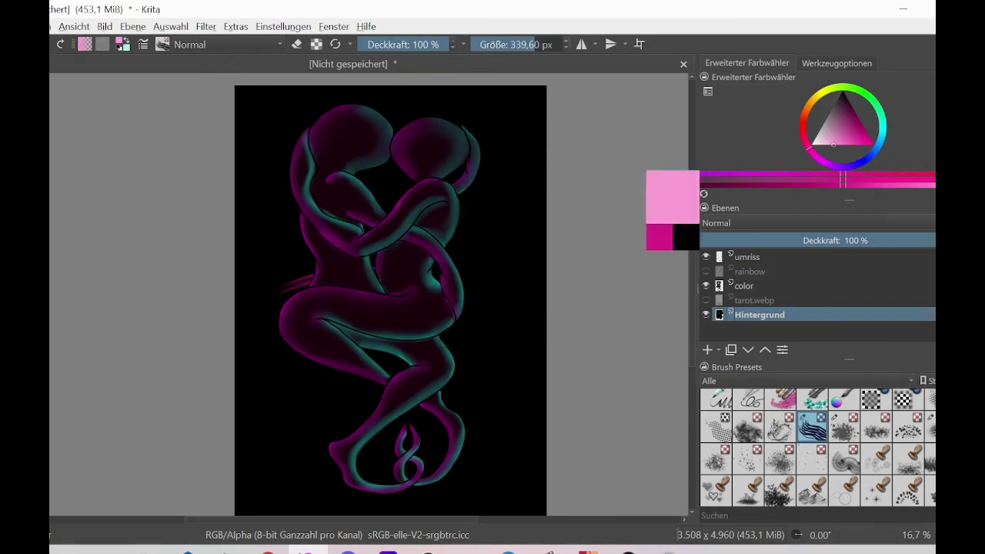
drag(279, 287, 485, 281)
drag(286, 217, 461, 201)
drag(289, 178, 444, 154)
drag(297, 125, 469, 122)
drag(286, 184, 455, 190)
mouse_move(485, 355)
mouse_down()
mouse_move(503, 377)
mouse_move(474, 419)
mouse_move(313, 473)
mouse_move(456, 359)
mouse_move(338, 314)
mouse_move(300, 255)
mouse_move(306, 227)
mouse_move(443, 161)
mouse_move(503, 150)
mouse_move(488, 157)
mouse_move(409, 391)
mouse_move(452, 429)
mouse_up()
click(882, 131)
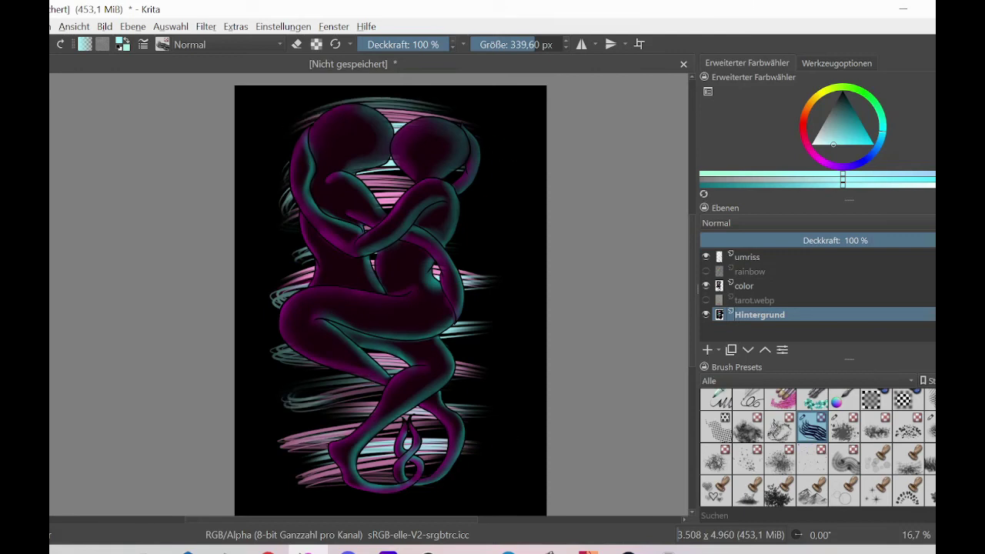
Step: Undo the light cyan and light pink stripes behind the figures
key(ctrl+z)
key(ctrl+z)
key(ctrl+z)
key(ctrl+z)
key(ctrl+z)
key(ctrl+z)
key(ctrl+z)
key(ctrl+z)
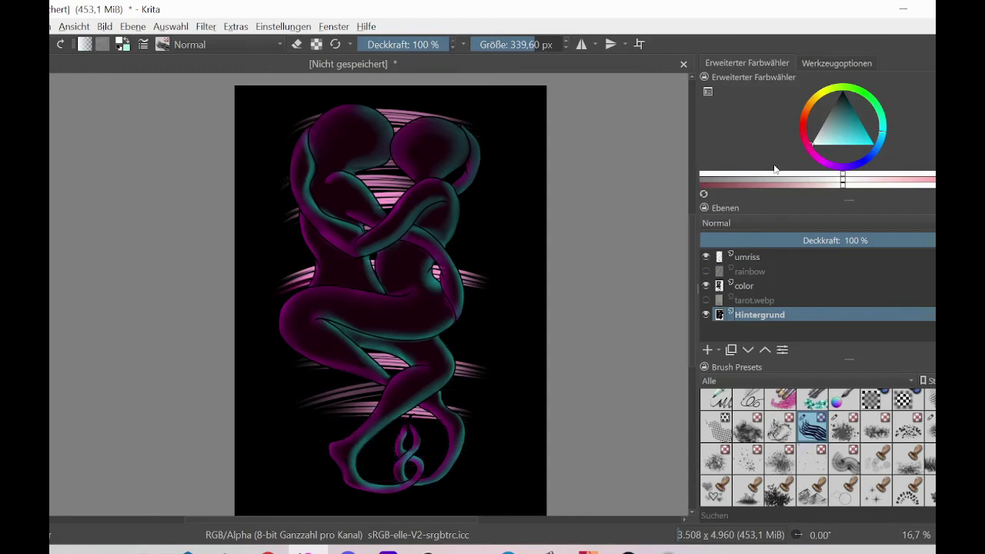
key(ctrl+z)
key(ctrl+z)
key(ctrl+z)
Step: Try white stripes behind the figures from the heads to the feet, and undo them
mouse_move(465, 127)
mouse_down()
mouse_move(495, 145)
mouse_move(303, 292)
mouse_move(441, 438)
mouse_up()
key(ctrl+z)
key(ctrl+z)
key(ctrl+z)
key(ctrl+z)
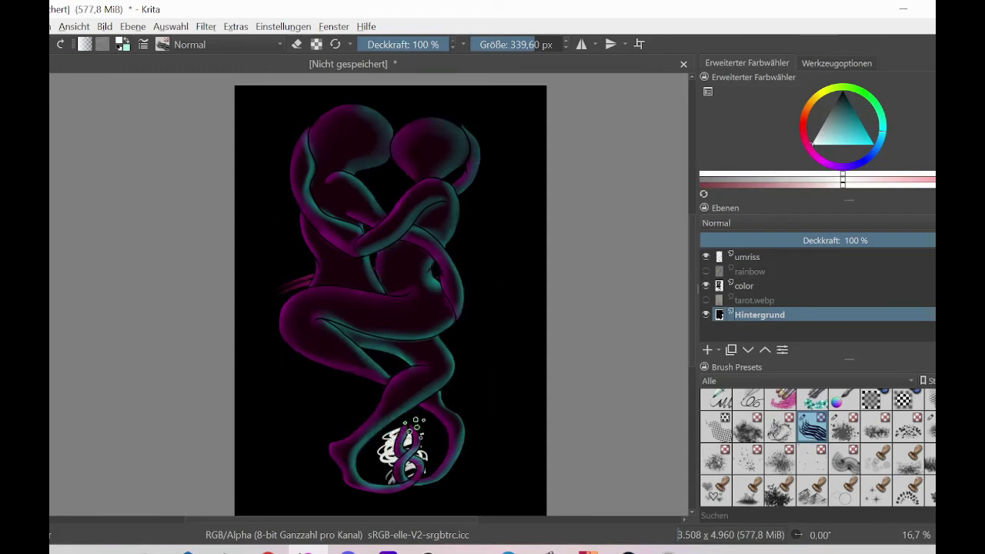
Step: Try white stripes winding in zigzags behind the figures from the feet up to the heads, and undo them
mouse_move(386, 477)
mouse_down()
mouse_move(299, 235)
mouse_move(314, 119)
mouse_up()
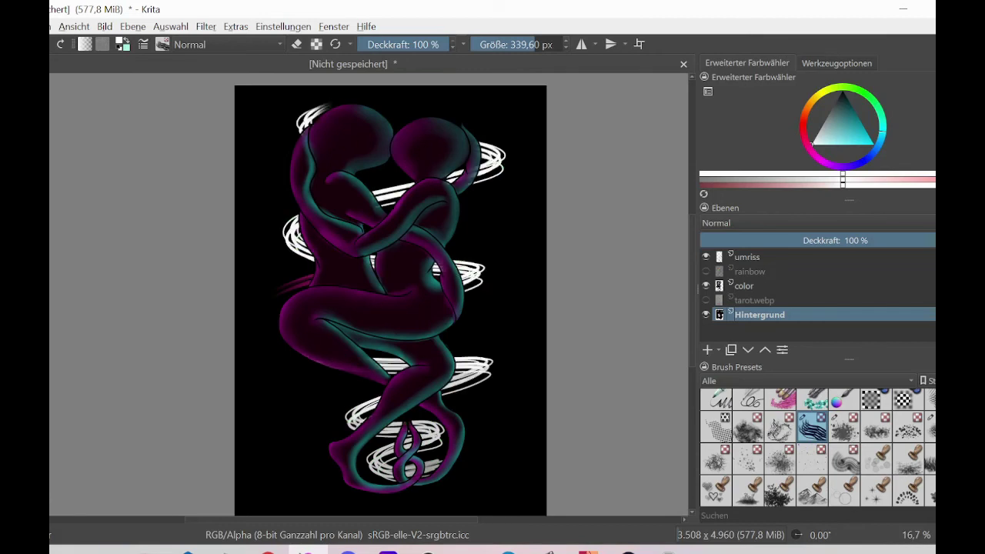
key(ctrl+z)
key(ctrl+z)
mouse_move(412, 473)
mouse_down()
mouse_move(477, 273)
mouse_move(272, 103)
mouse_move(500, 162)
mouse_move(371, 391)
mouse_move(423, 438)
mouse_up()
key(ctrl+z)
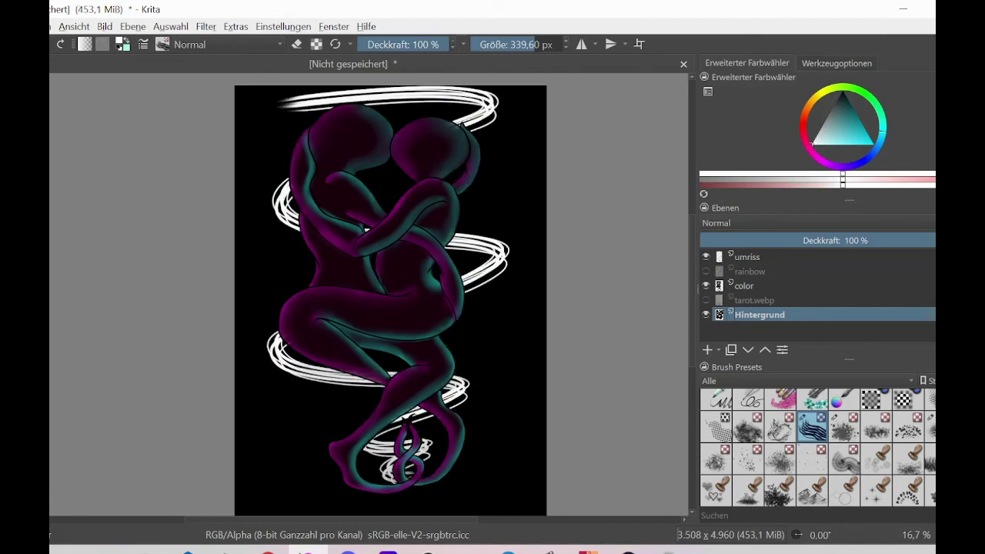
Step: Try more white and grey looping stripes behind the heads, shoulders and feet, and undo all the looping stripes
drag(362, 102, 351, 120)
mouse_move(384, 189)
mouse_down()
mouse_move(517, 198)
mouse_move(461, 201)
mouse_up()
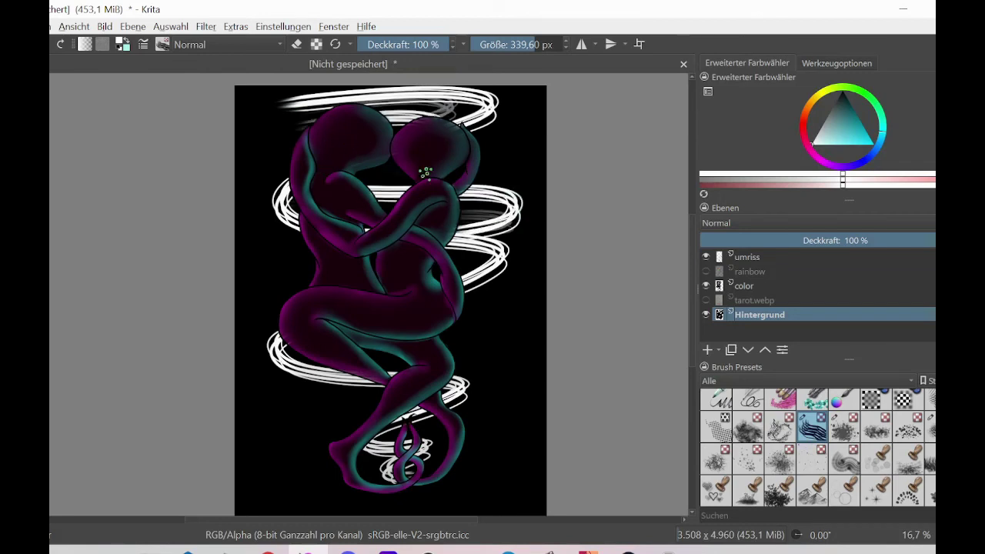
mouse_move(424, 173)
mouse_down()
mouse_move(257, 341)
mouse_move(458, 371)
mouse_move(435, 441)
mouse_move(528, 171)
mouse_up()
key(ctrl+z)
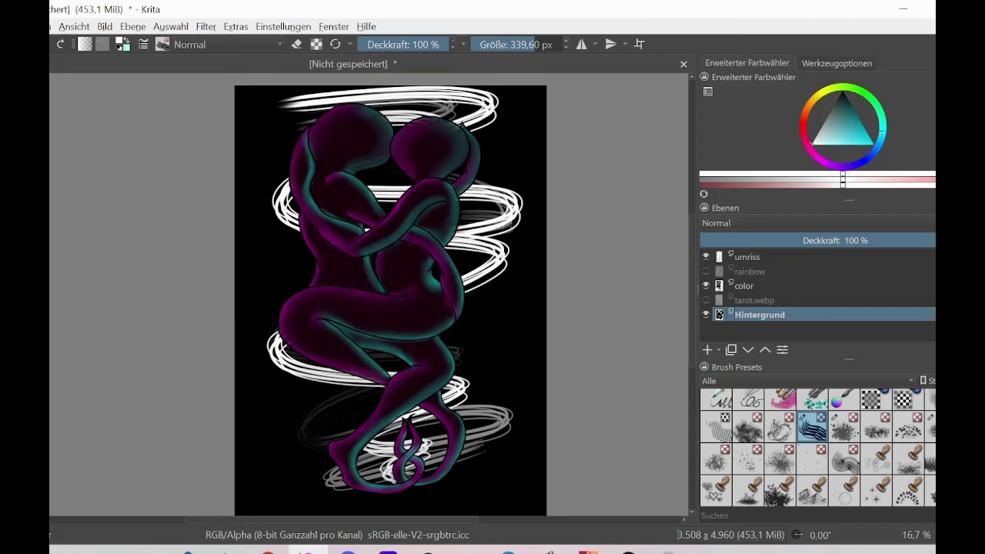
key(alt+Tab)
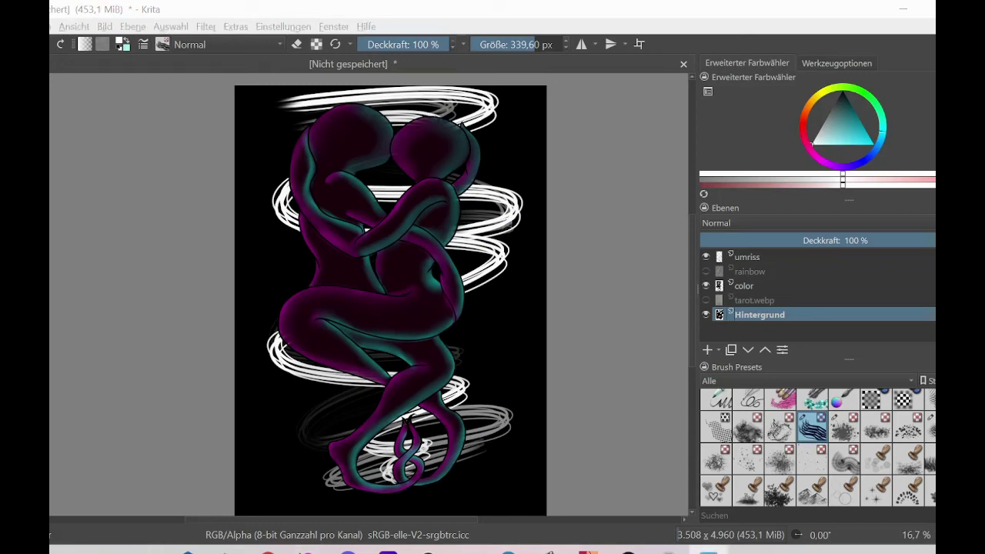
key(alt+Tab)
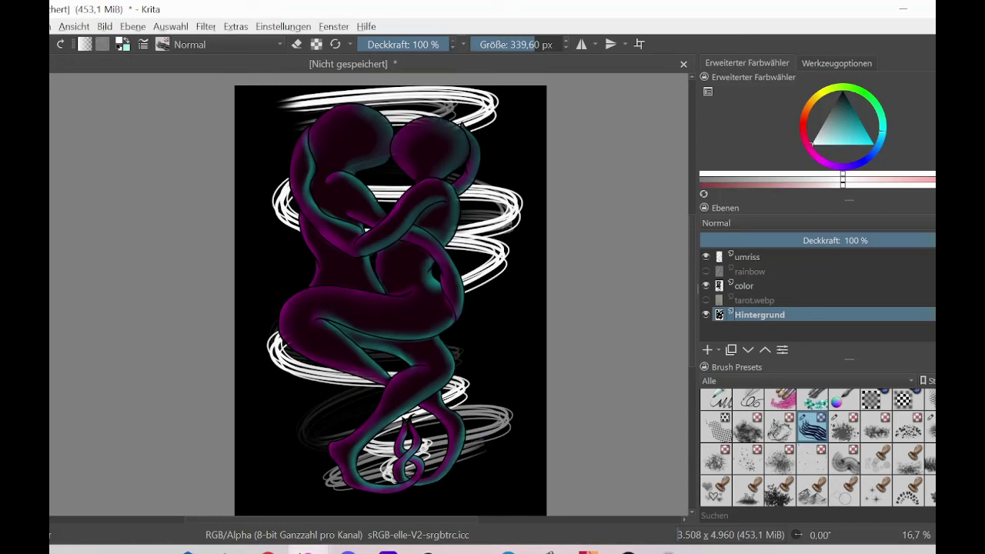
key(alt+Tab)
mouse_move(691, 279)
mouse_down()
mouse_move(693, 295)
mouse_move(693, 287)
mouse_up()
key(ctrl+z)
key(ctrl+z)
key(ctrl+z)
key(ctrl+z)
Step: Toggle the visibility of the rainbow and color layers to compare both versions on the black background
click(706, 271)
click(705, 286)
click(705, 285)
click(705, 271)
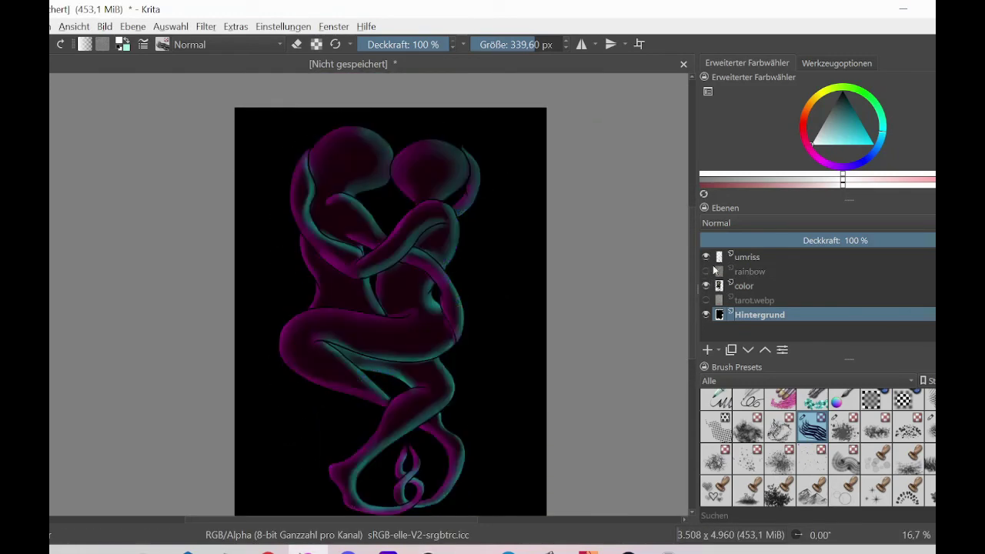
Step: Paint long white strokes fanning upward from the feet behind the figures with the bristle stripe brush at 820.15 px
click(545, 44)
click(555, 45)
mouse_move(473, 138)
mouse_down()
mouse_move(358, 145)
mouse_move(371, 219)
mouse_move(449, 294)
mouse_move(317, 424)
mouse_move(392, 485)
mouse_up()
drag(688, 289, 690, 302)
key(ctrl+z)
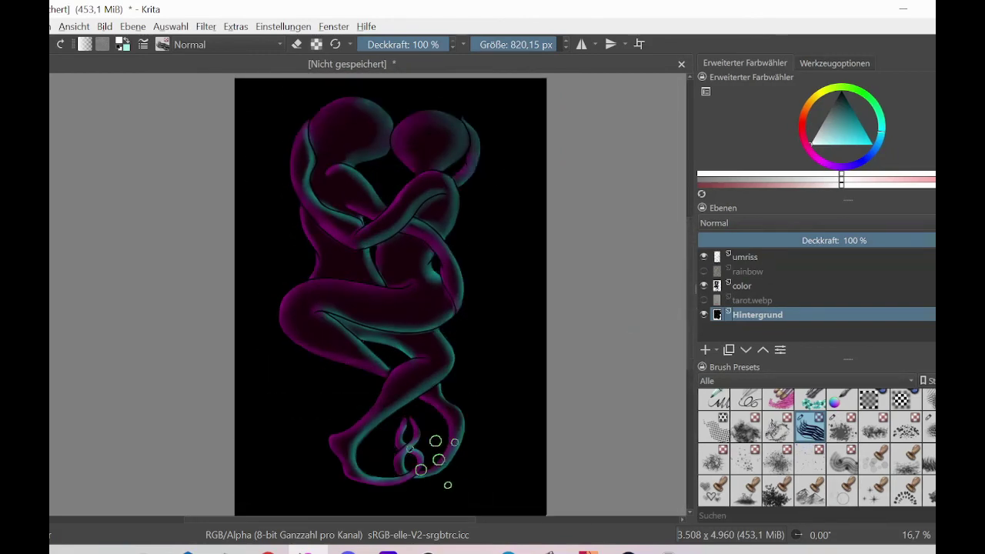
mouse_move(436, 462)
mouse_down()
mouse_move(469, 95)
mouse_move(454, 269)
mouse_move(395, 457)
mouse_move(292, 154)
mouse_move(373, 407)
mouse_move(373, 358)
mouse_move(532, 161)
mouse_move(253, 147)
mouse_move(424, 340)
mouse_move(489, 323)
mouse_move(512, 216)
mouse_up()
mouse_move(462, 392)
mouse_down()
mouse_move(468, 250)
mouse_move(507, 142)
mouse_up()
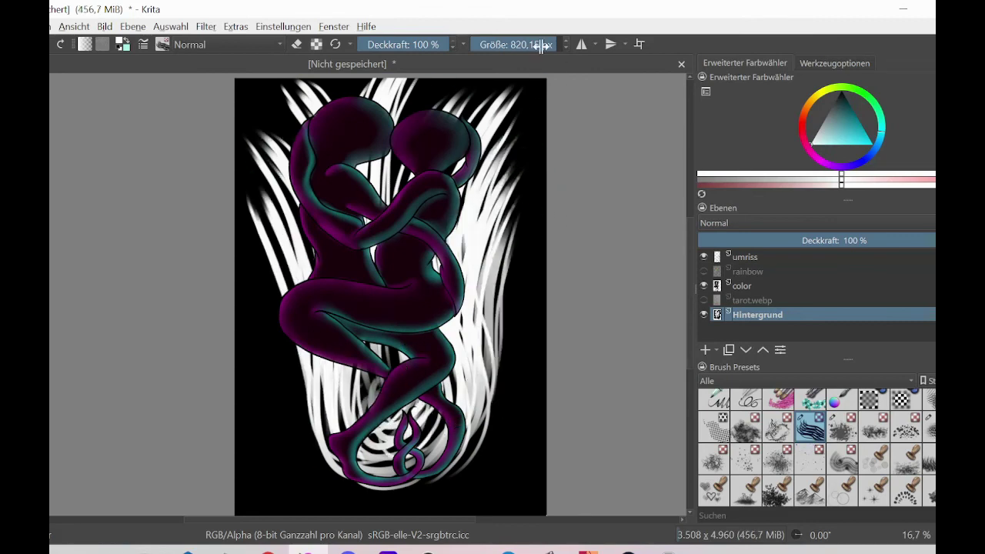
Step: Add finer white strokes along the outer edges of the fan and below the feet at brush size 365.71 px
click(536, 44)
drag(492, 315, 525, 150)
drag(383, 215, 408, 92)
drag(323, 460, 272, 114)
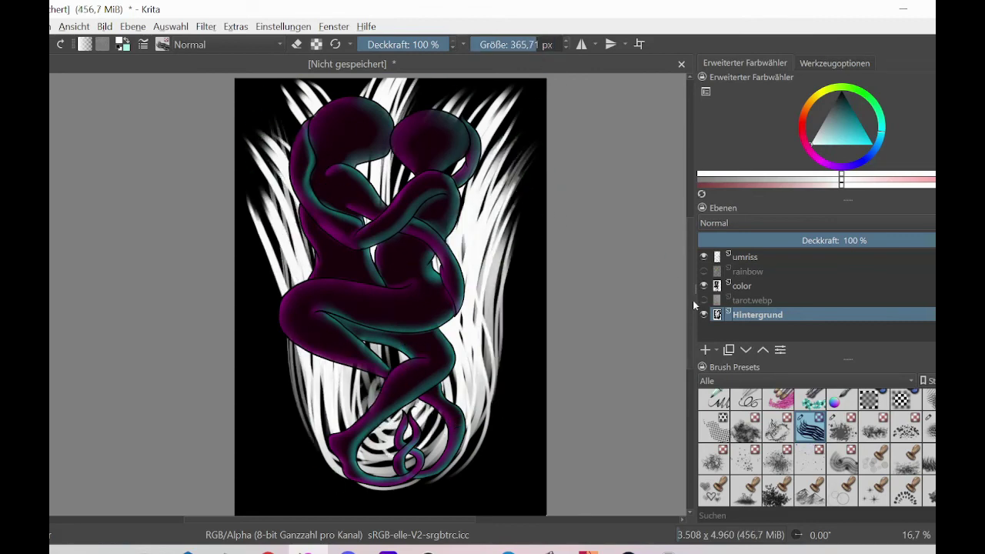
drag(369, 494, 424, 485)
drag(439, 433, 343, 463)
key(ctrl+z)
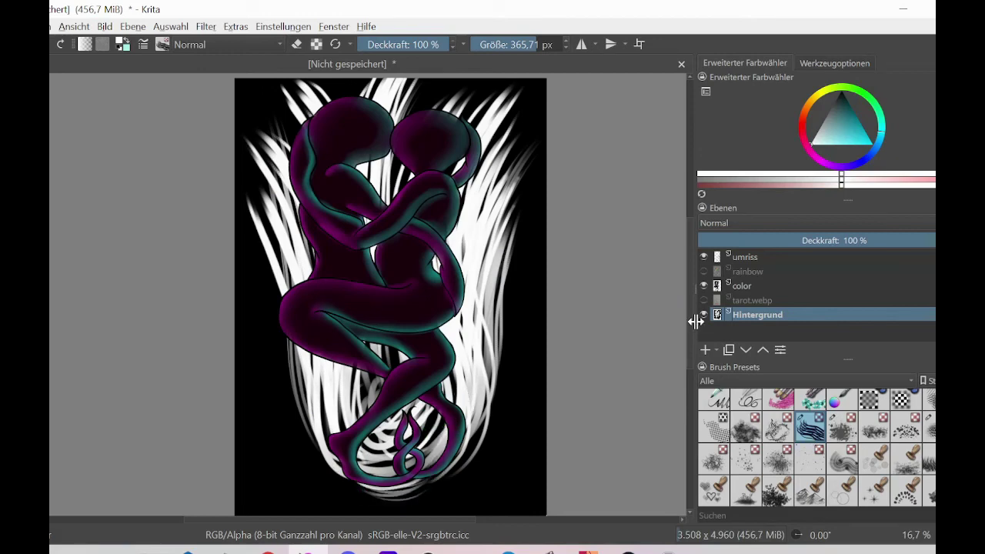
Step: Paint black behind the two heads on the Hintergrund layer with a basic brush at 221.07 px, covering the white stripes there
key(ctrl+plus)
key(ctrl+plus)
key(ctrl+plus)
drag(690, 254, 690, 197)
drag(367, 520, 461, 521)
scroll(816, 446, up, 5)
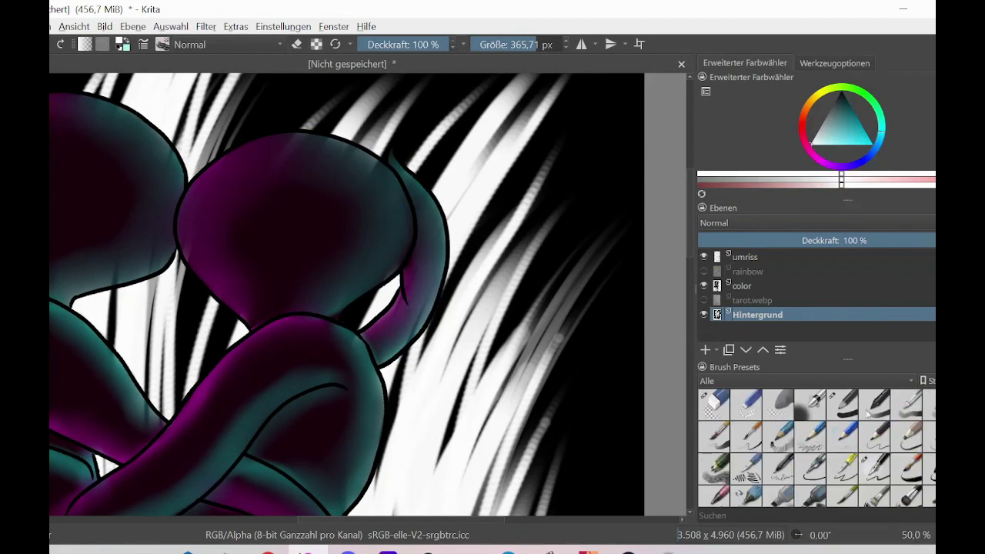
click(841, 404)
click(841, 93)
click(525, 44)
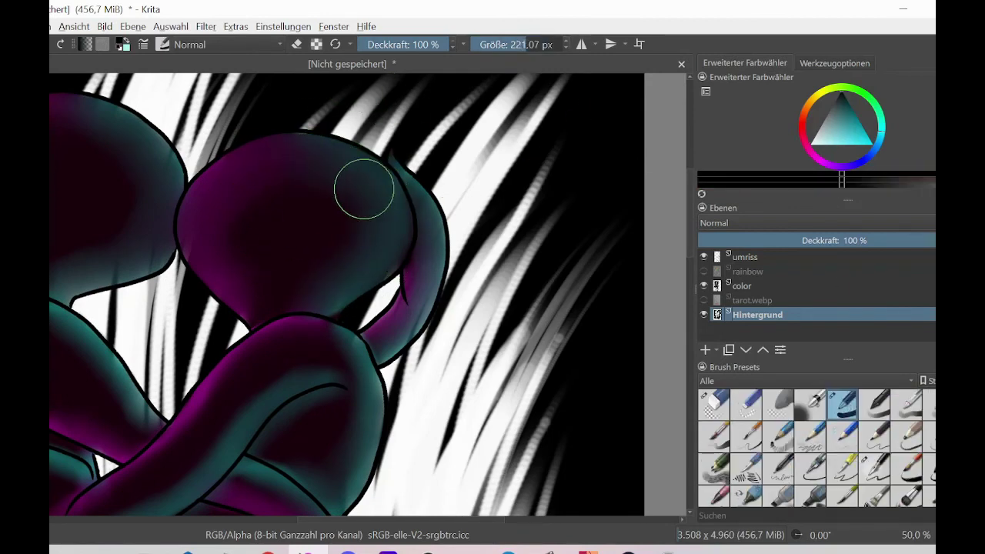
mouse_move(204, 223)
mouse_down()
mouse_move(152, 200)
mouse_move(133, 251)
mouse_move(77, 277)
mouse_up()
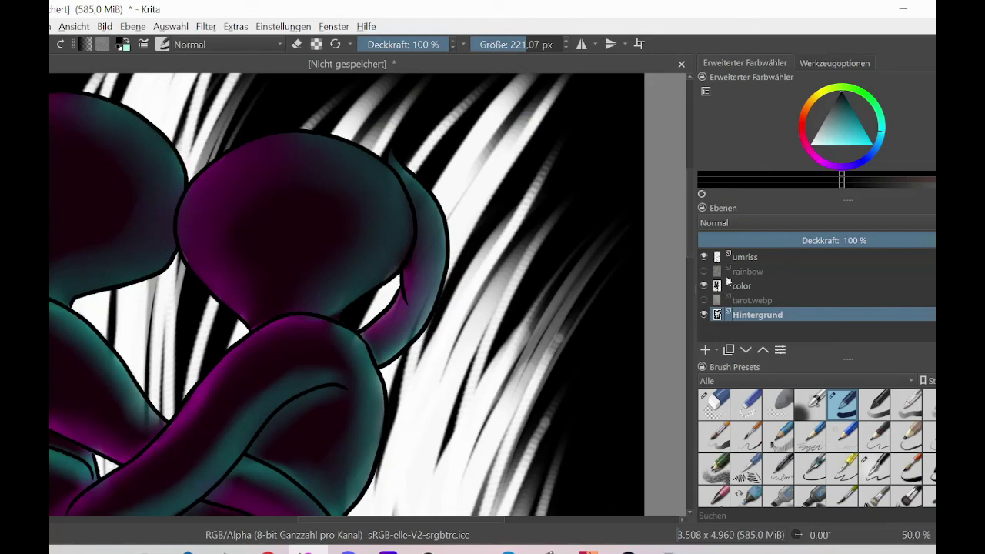
Step: Paint black behind the raised arm and the rest of the bodies on the Hintergrund layer at brush size 59.12 px
click(506, 44)
drag(449, 231, 376, 354)
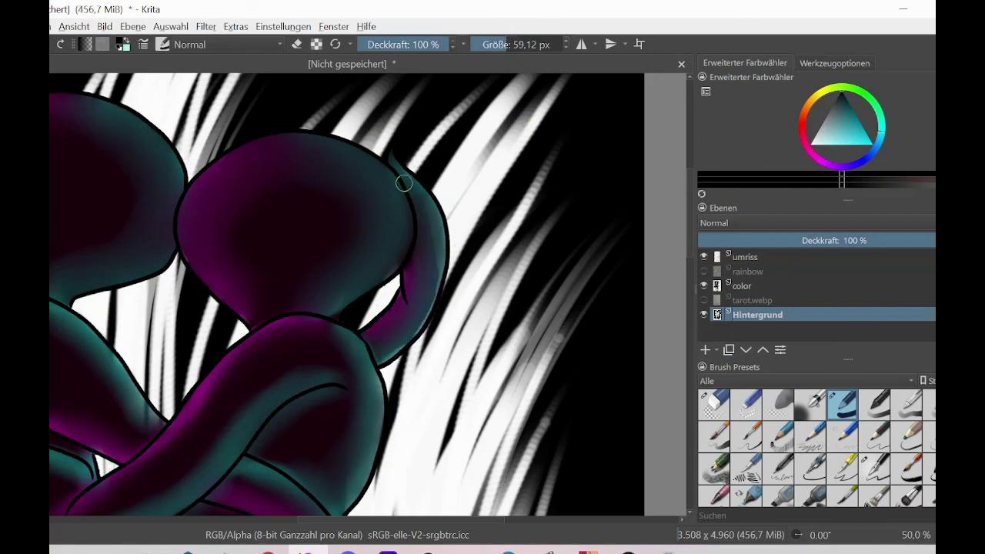
drag(404, 183, 430, 280)
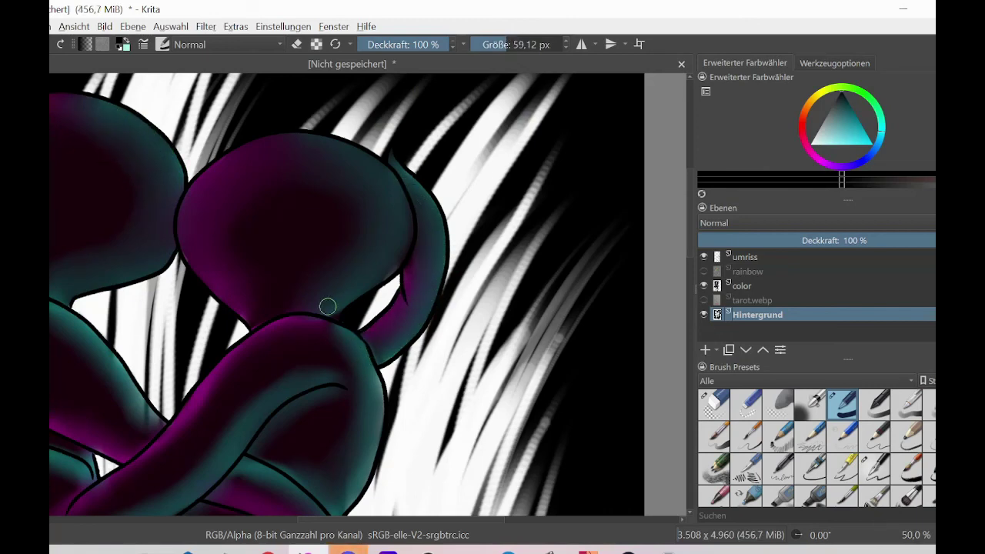
key(minus)
key(minus)
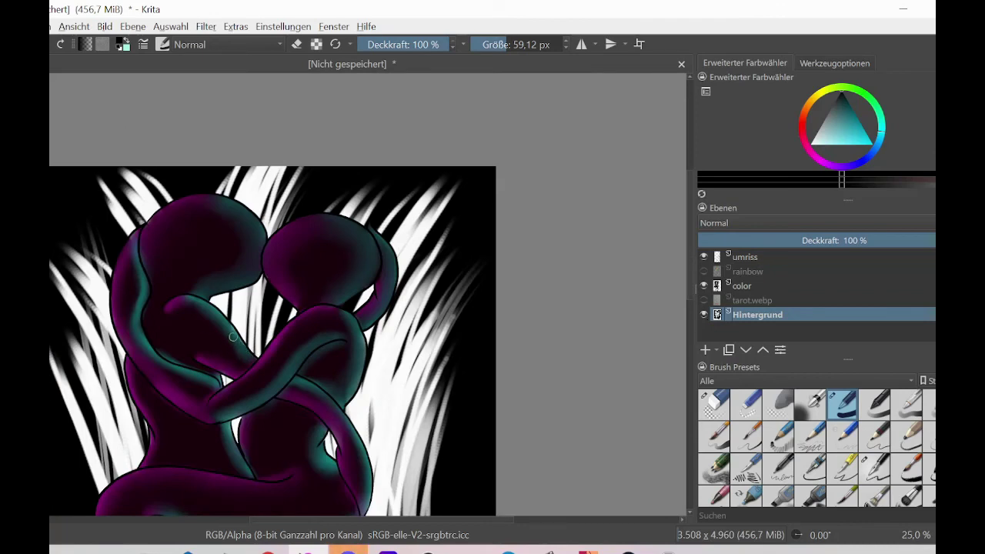
scroll(353, 237, down, 3)
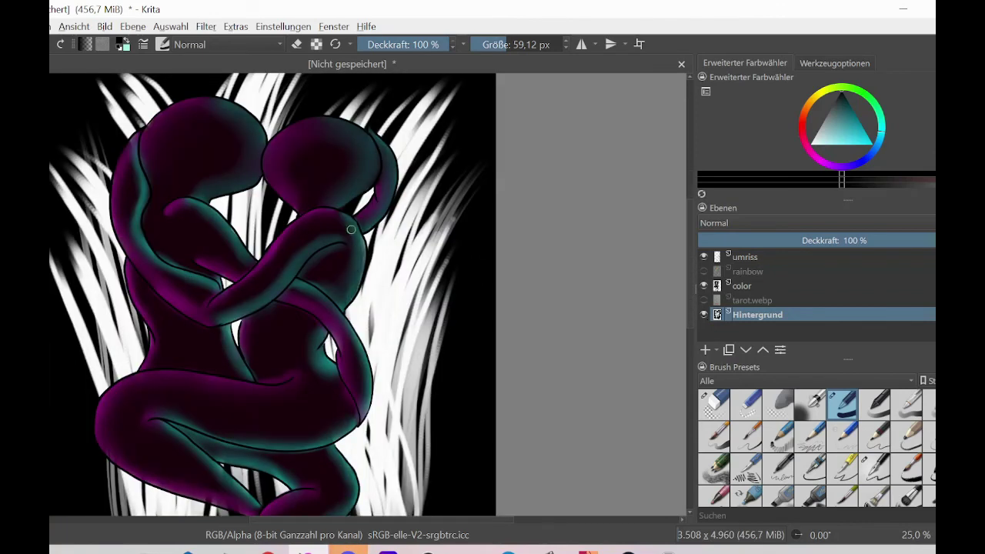
scroll(326, 322, down, 5)
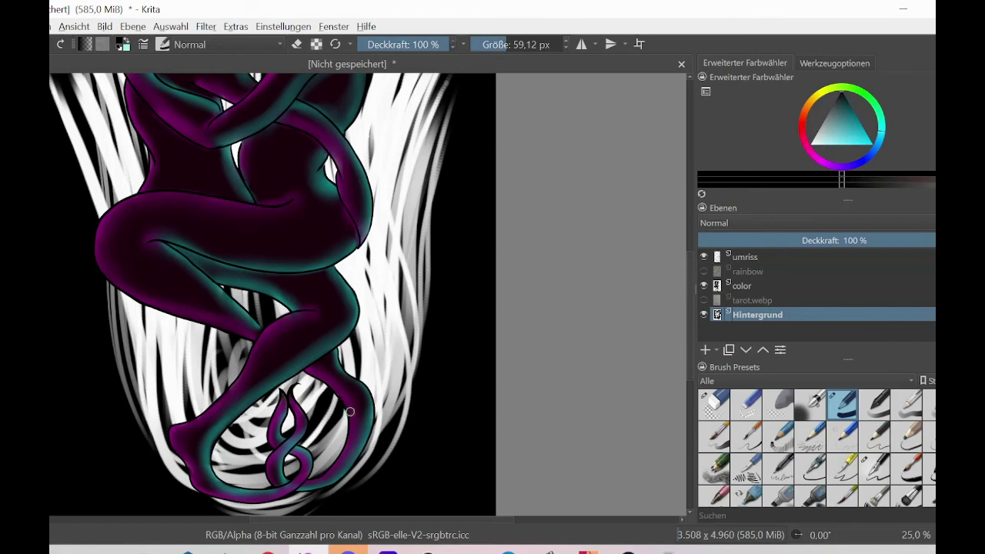
scroll(331, 375, down, 2)
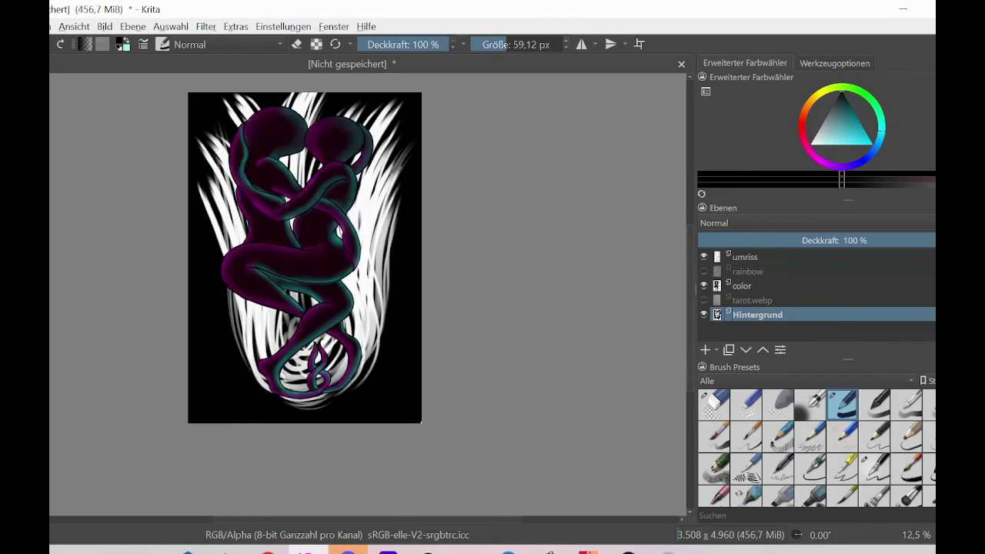
Step: Draw a white rectangular frame around the canvas edge on the Hintergrund layer with the brush at 221.07 px
click(811, 143)
mouse_move(188, 92)
mouse_down()
mouse_move(413, 381)
mouse_move(421, 423)
mouse_up()
click(524, 45)
mouse_move(189, 93)
mouse_down()
mouse_move(196, 119)
mouse_move(422, 423)
mouse_move(214, 341)
mouse_move(426, 436)
mouse_up()
click(526, 46)
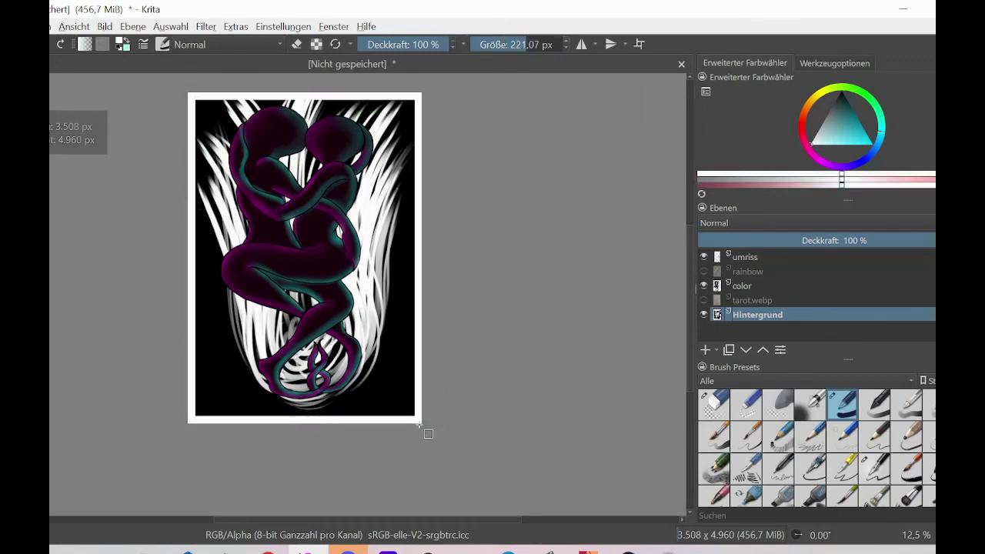
Step: Fill a wide white title bar across the bottom of the card with straight strokes at 412.15 px
click(539, 45)
drag(197, 407, 416, 408)
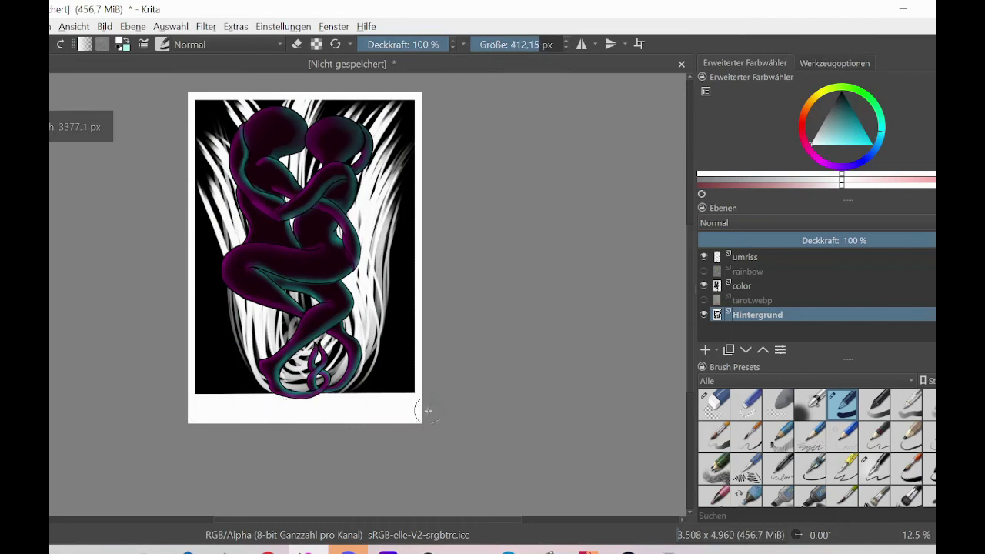
drag(198, 403, 409, 402)
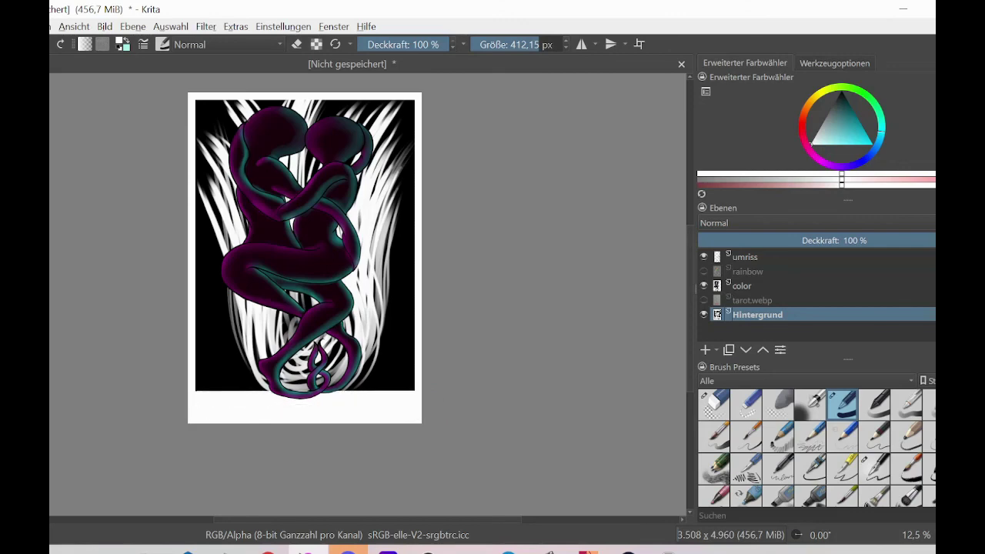
Step: Hand-letter "VI Die" in black on the white title bar with the rough ink brush at 56.51 px
click(877, 475)
click(842, 93)
drag(689, 347, 689, 391)
key(ctrl+plus)
key(ctrl+plus)
key(ctrl+plus)
key(ctrl+plus)
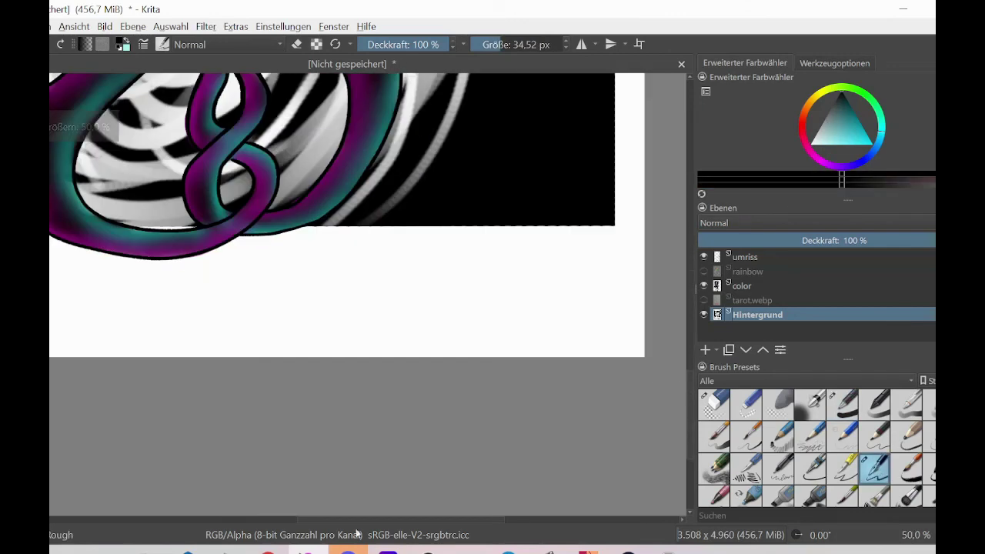
drag(354, 522, 287, 522)
key(alt+Tab)
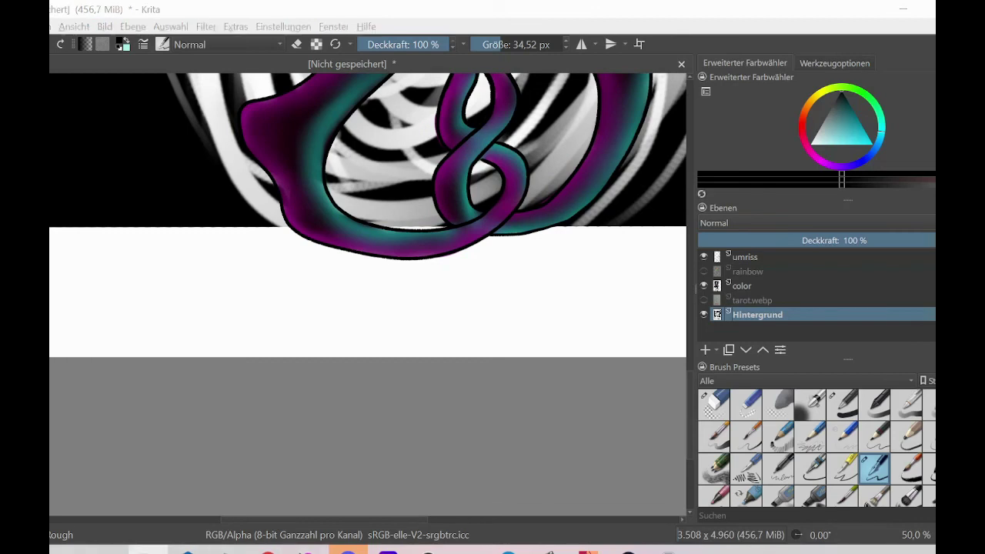
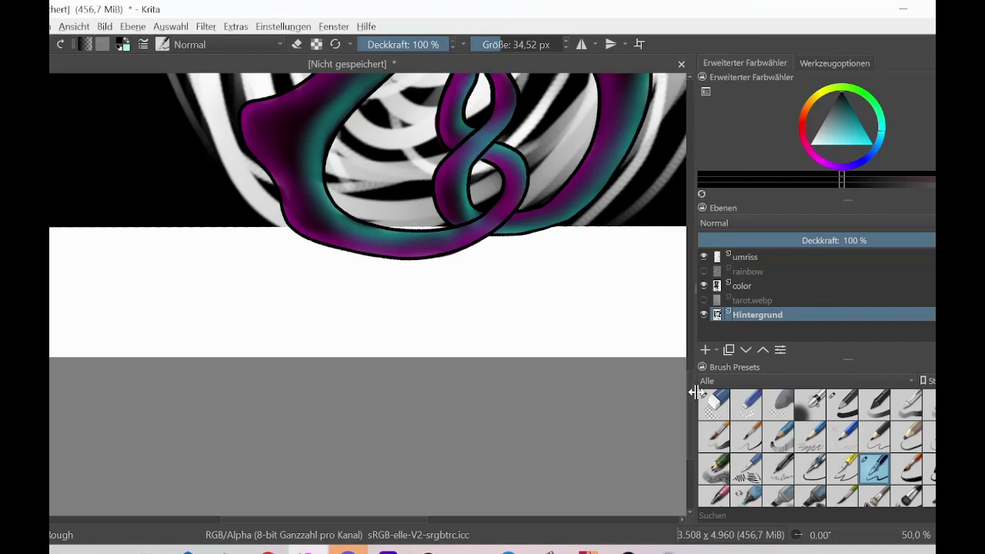
key(ctrl+minus)
key(ctrl+minus)
key(ctrl+minus)
key(ctrl+plus)
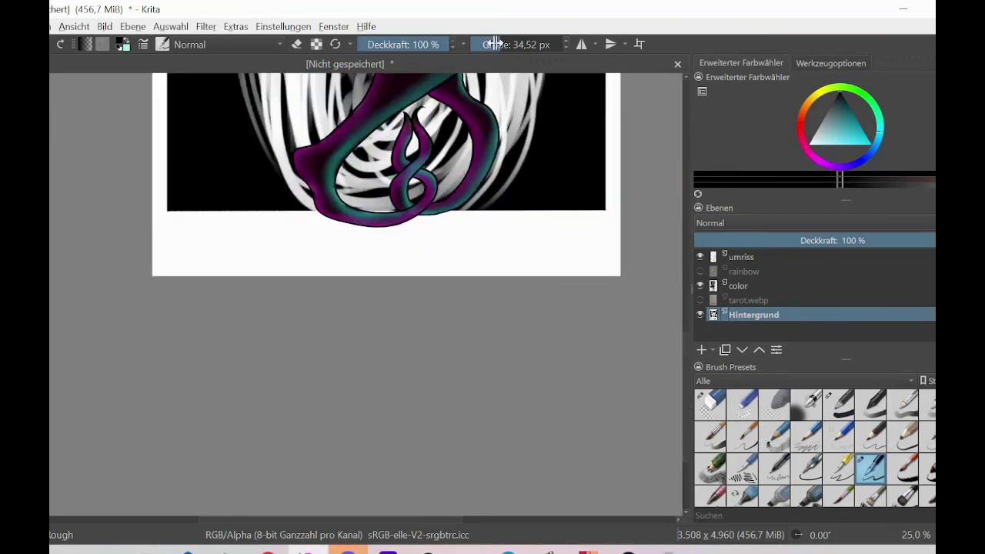
click(496, 44)
drag(221, 220, 220, 263)
drag(255, 228, 255, 251)
drag(240, 225, 244, 268)
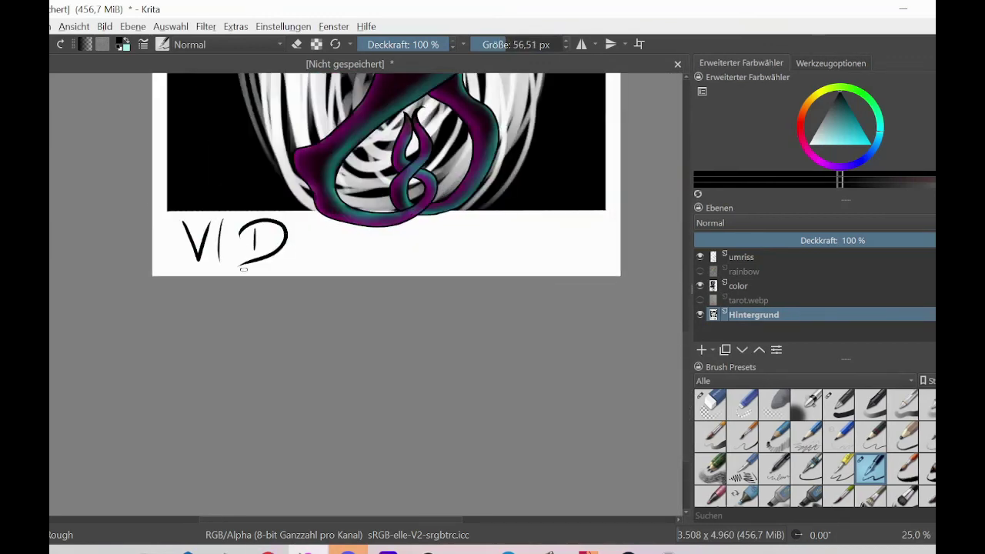
Step: Hand-letter "Liebenden" in black to complete the card title on the white bar
mouse_move(365, 228)
mouse_down()
mouse_move(331, 263)
mouse_move(366, 253)
mouse_up()
key(ctrl+z)
mouse_move(366, 228)
mouse_down()
mouse_move(358, 240)
mouse_move(377, 257)
mouse_up()
drag(385, 242, 389, 255)
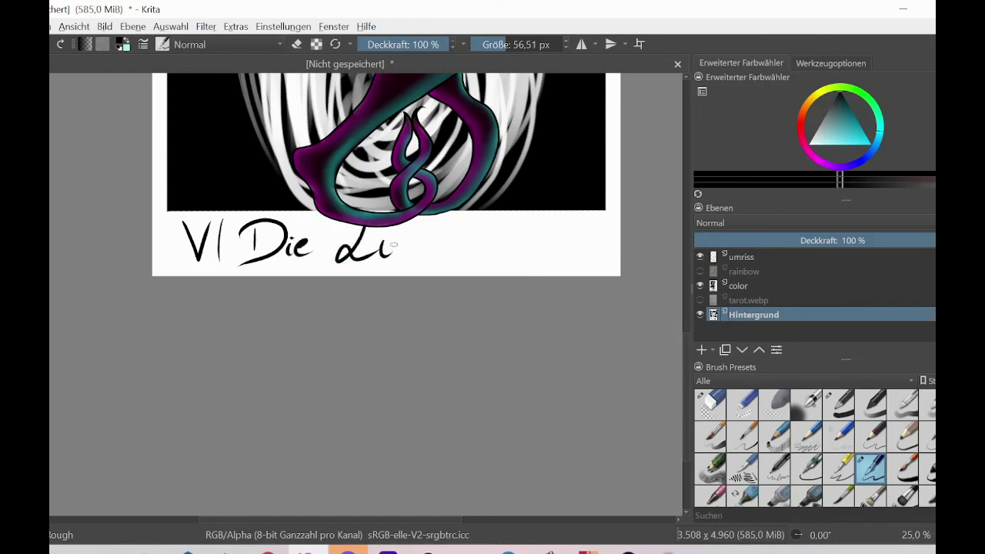
drag(426, 221, 437, 248)
drag(440, 247, 462, 248)
mouse_move(511, 218)
mouse_down()
mouse_move(500, 260)
mouse_move(533, 245)
mouse_up()
drag(537, 240, 560, 264)
Step: Write the artist's signature in black along the outer edge of the foot on the umriss layer at brush size 13.55 px
key(plus)
key(plus)
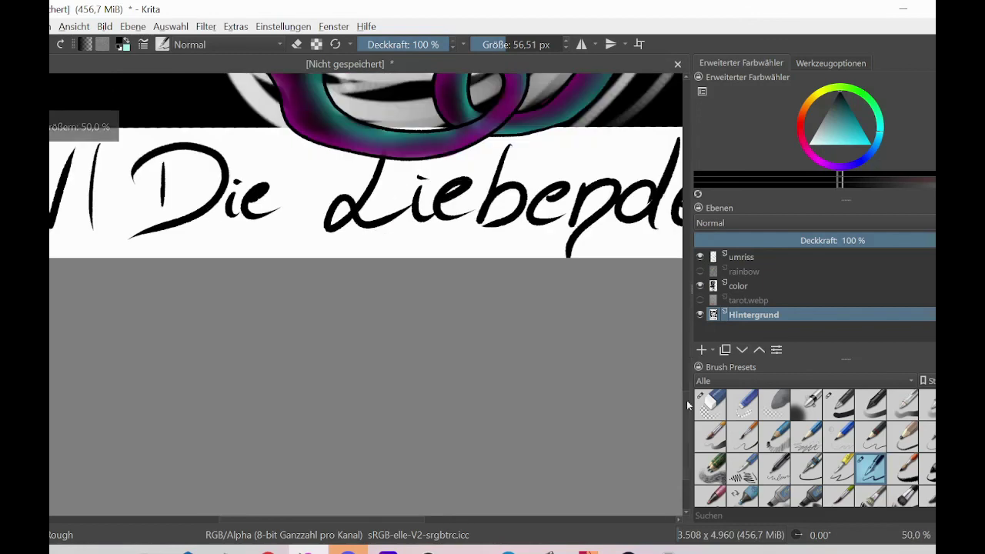
drag(686, 400, 683, 340)
key(plus)
drag(388, 520, 463, 521)
drag(834, 131, 804, 165)
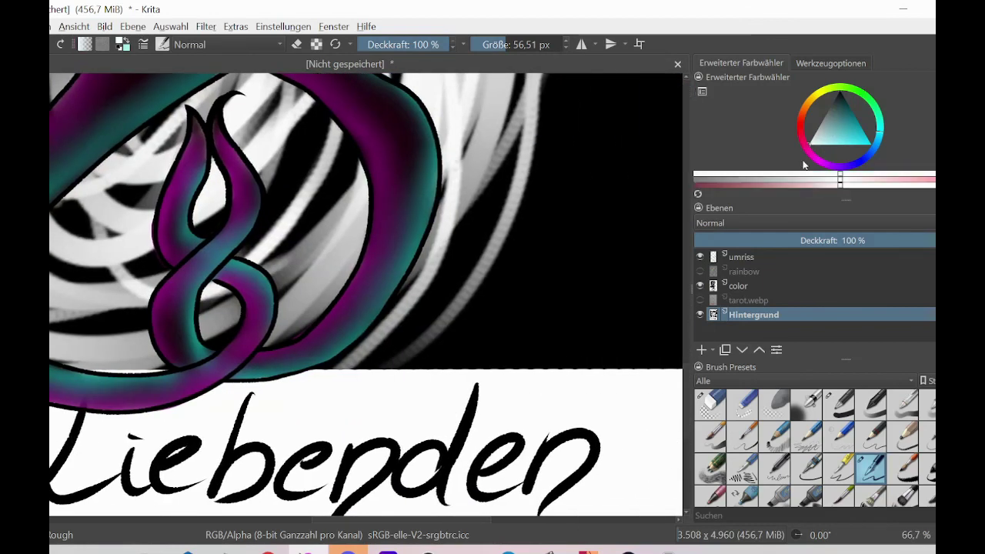
drag(488, 44, 475, 44)
key(d)
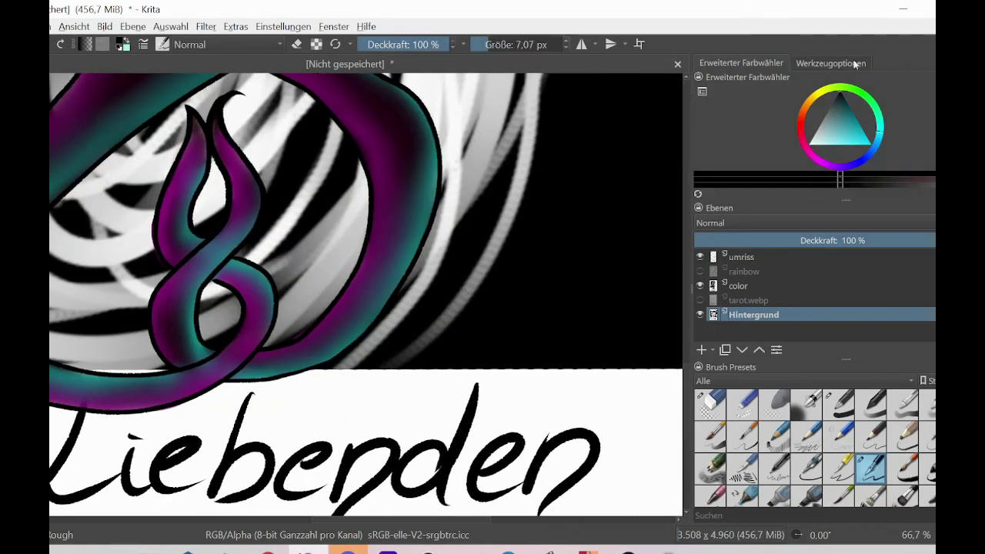
click(751, 283)
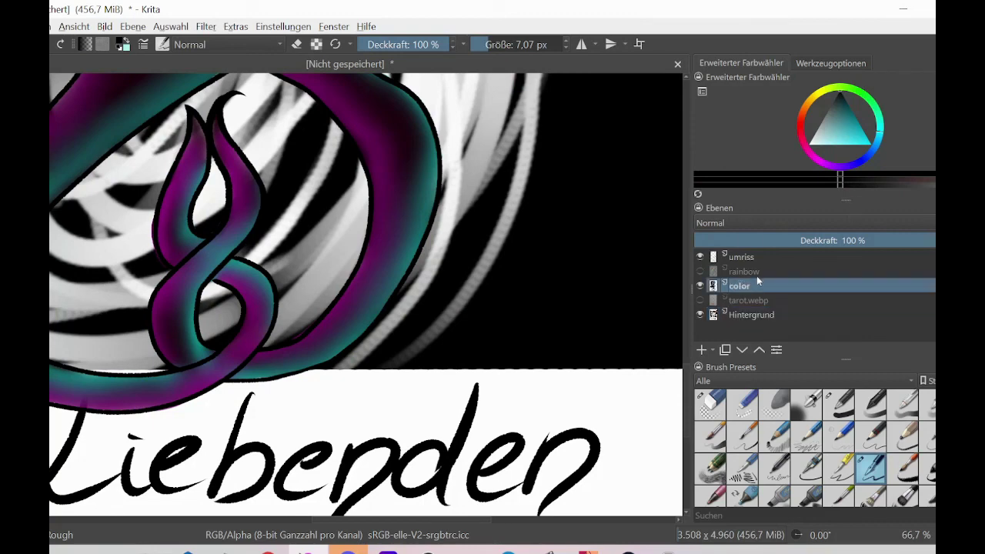
click(747, 256)
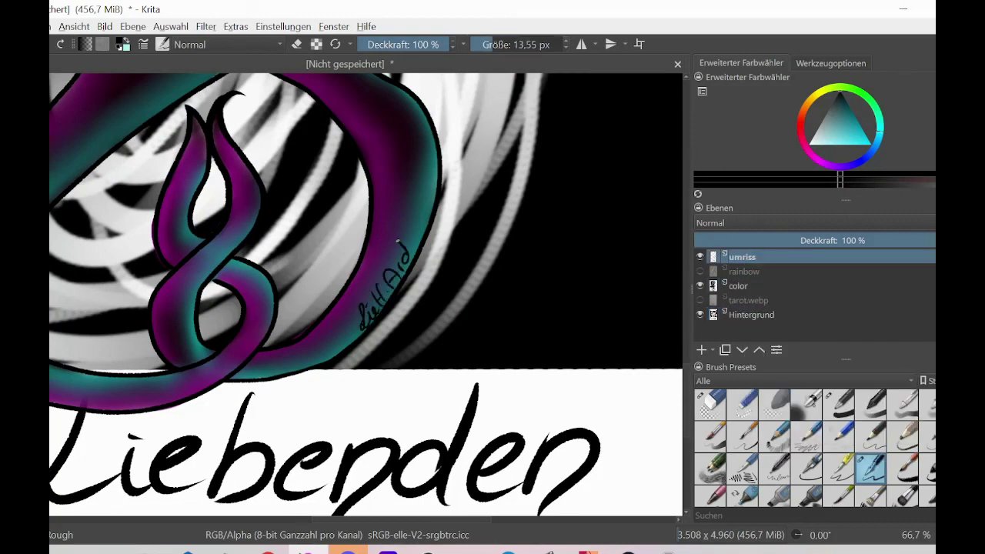
key(minus)
key(minus)
key(minus)
key(minus)
key(minus)
scroll(365, 293, up, 3)
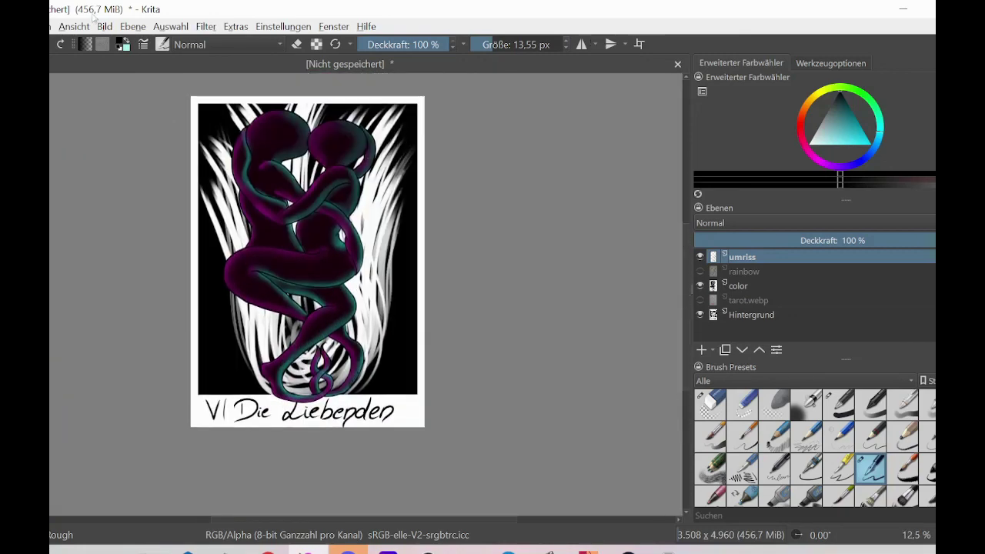